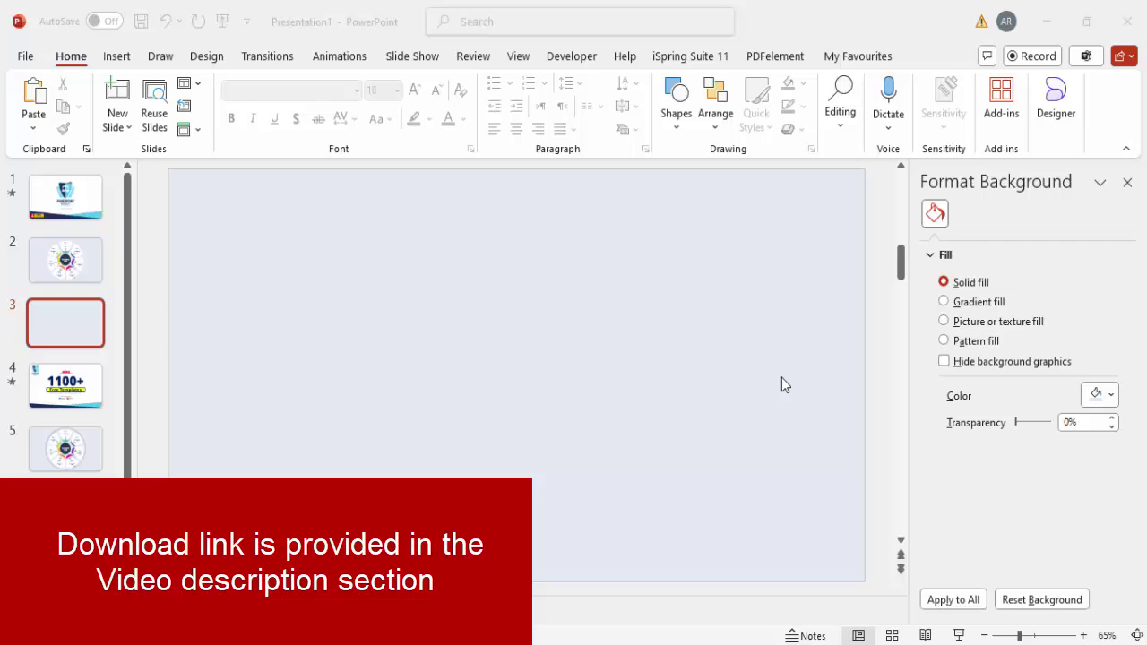
Switch to the View ribbon to reach the guides setting.
click(519, 55)
Show the centre guides and place a small circle on the slide with the Oval shape.
click(387, 130)
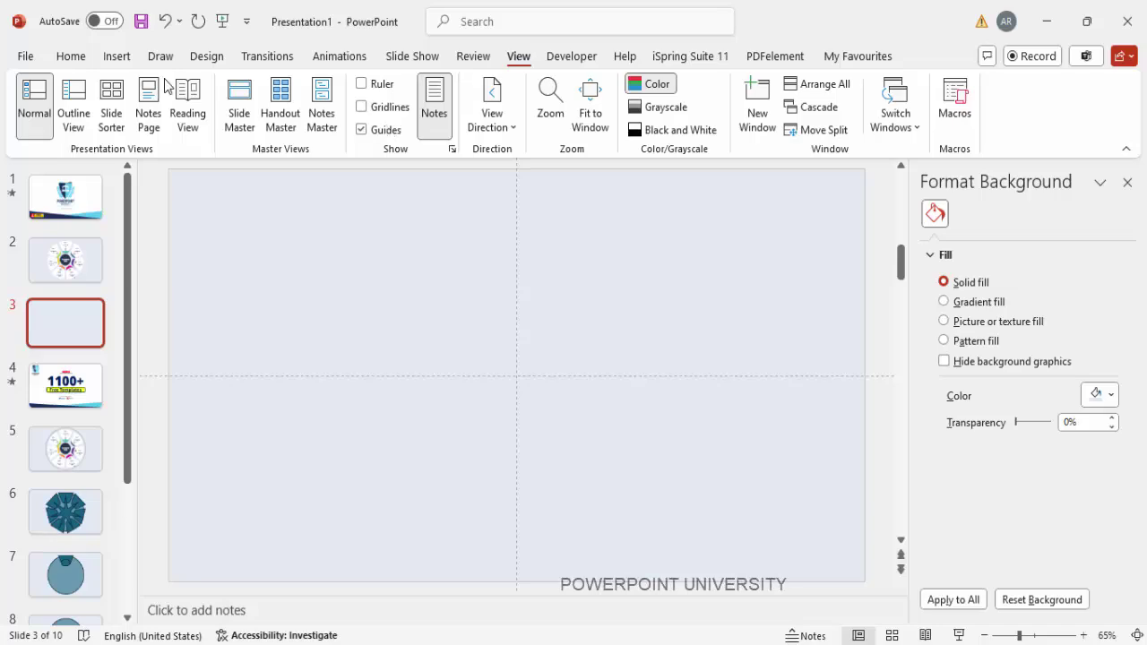
click(117, 55)
click(373, 125)
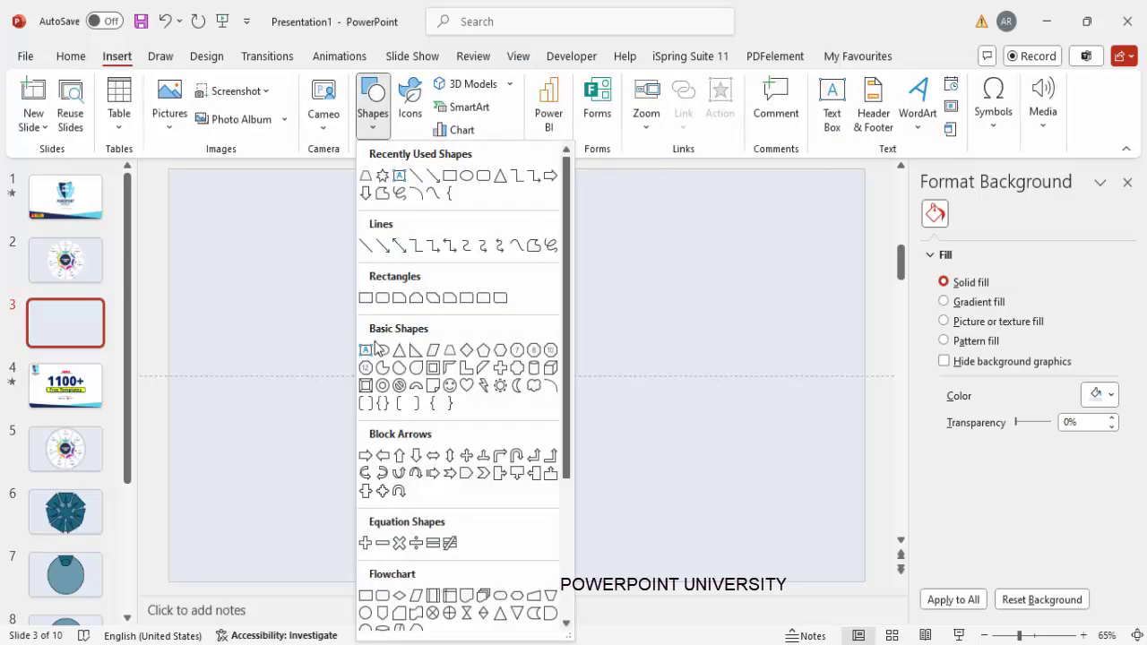
click(382, 354)
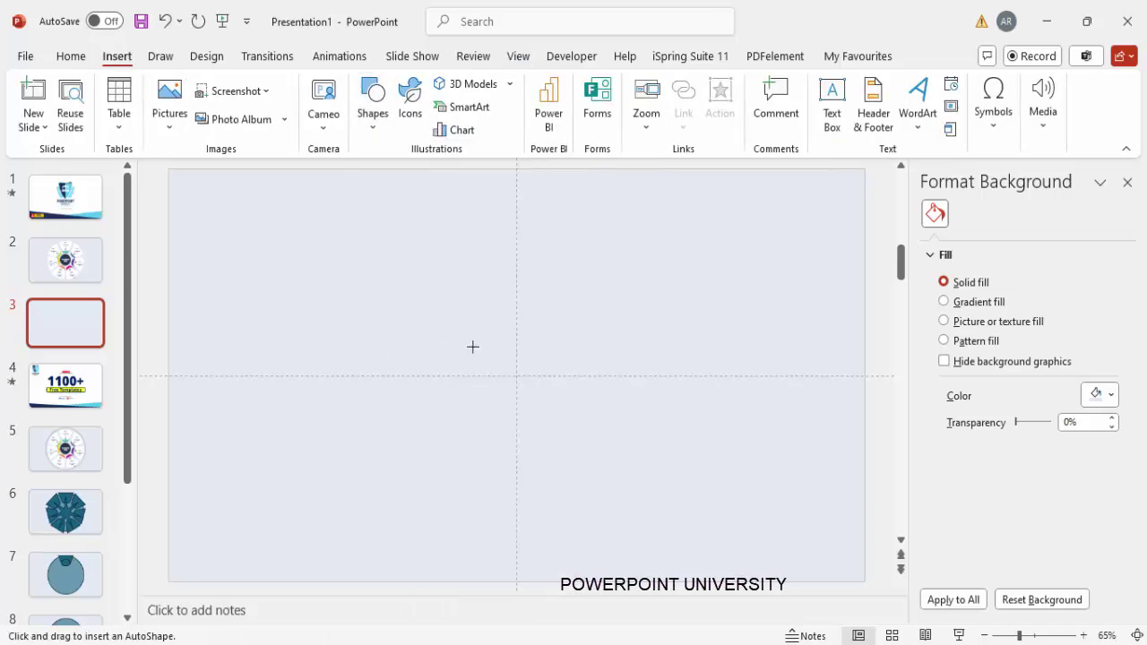
click(472, 346)
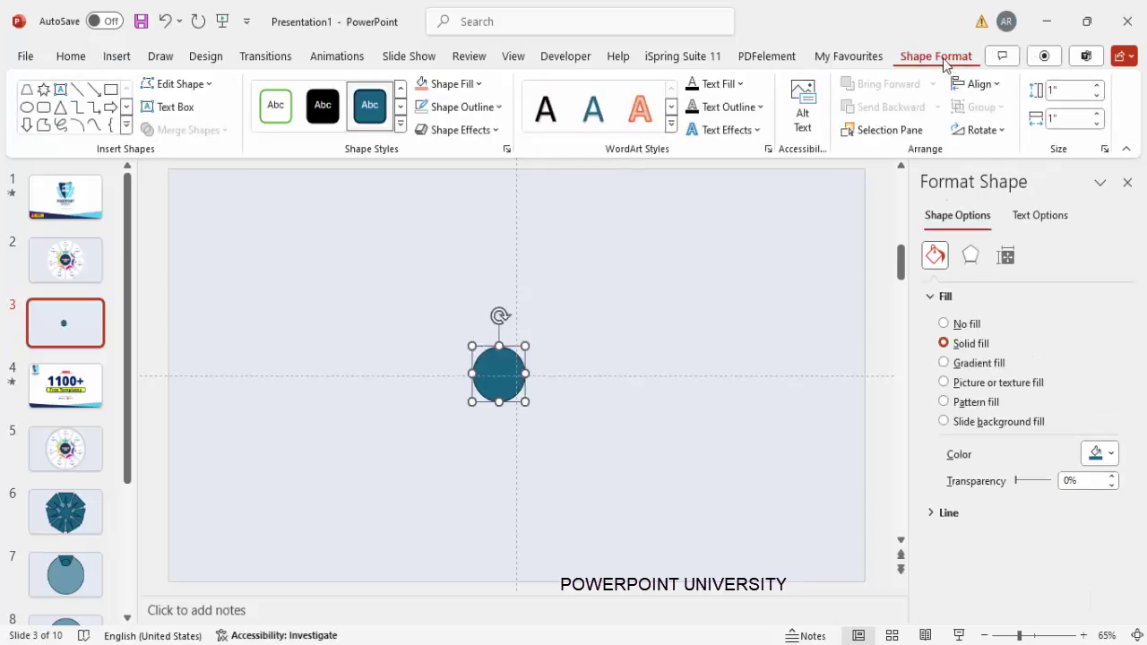
Size the circle to 6.75" high by 6.75" wide.
click(1060, 91)
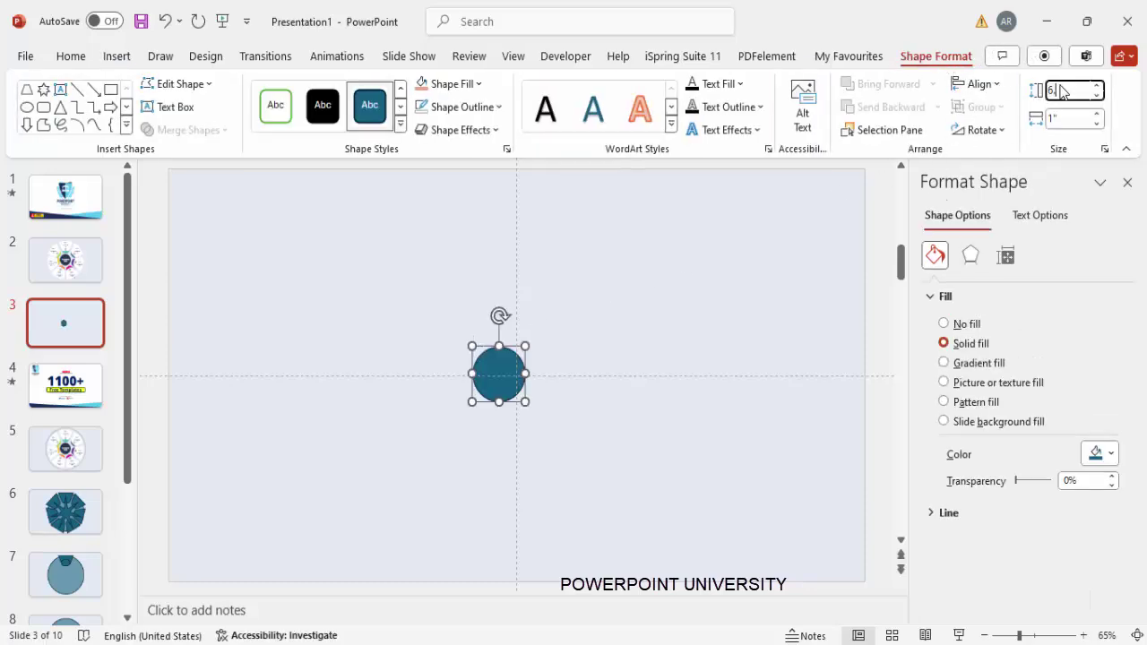
text(6.75)
click(1079, 116)
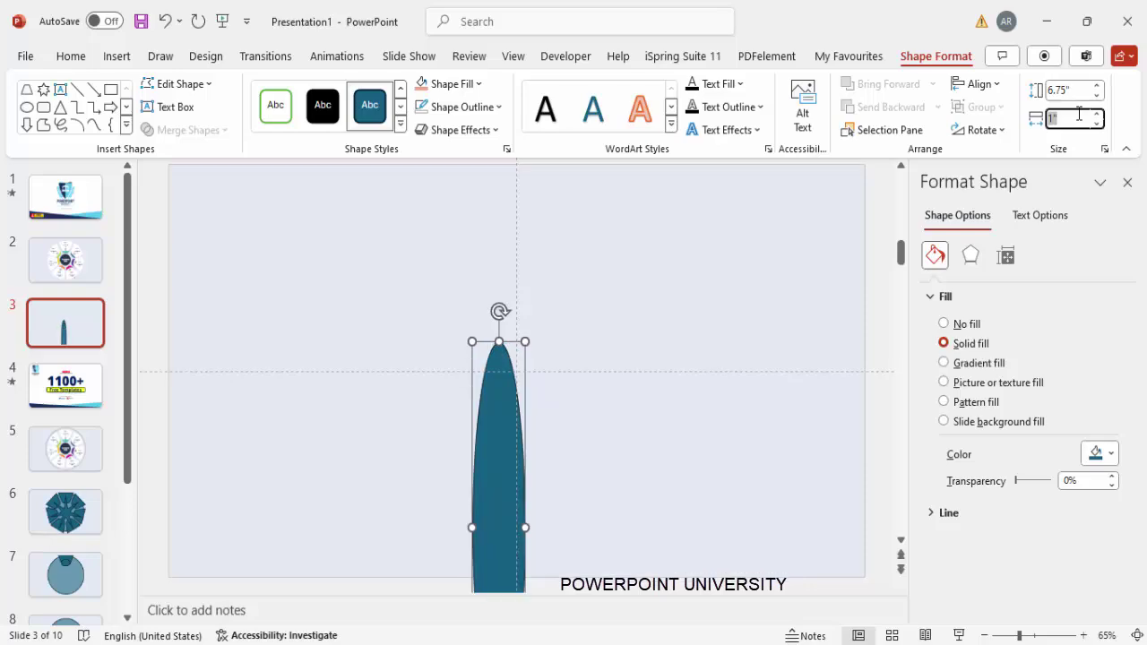
text(6.75)
key(Return)
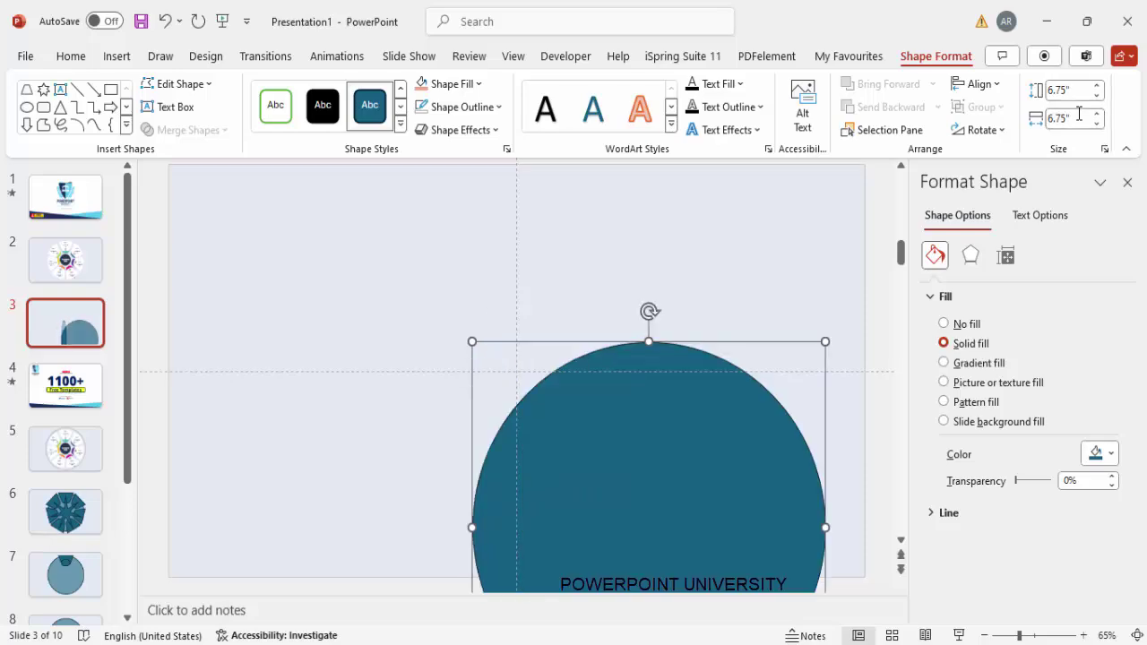
Centre the circle horizontally and vertically, and set its fill to 24% transparency.
click(979, 83)
click(1009, 132)
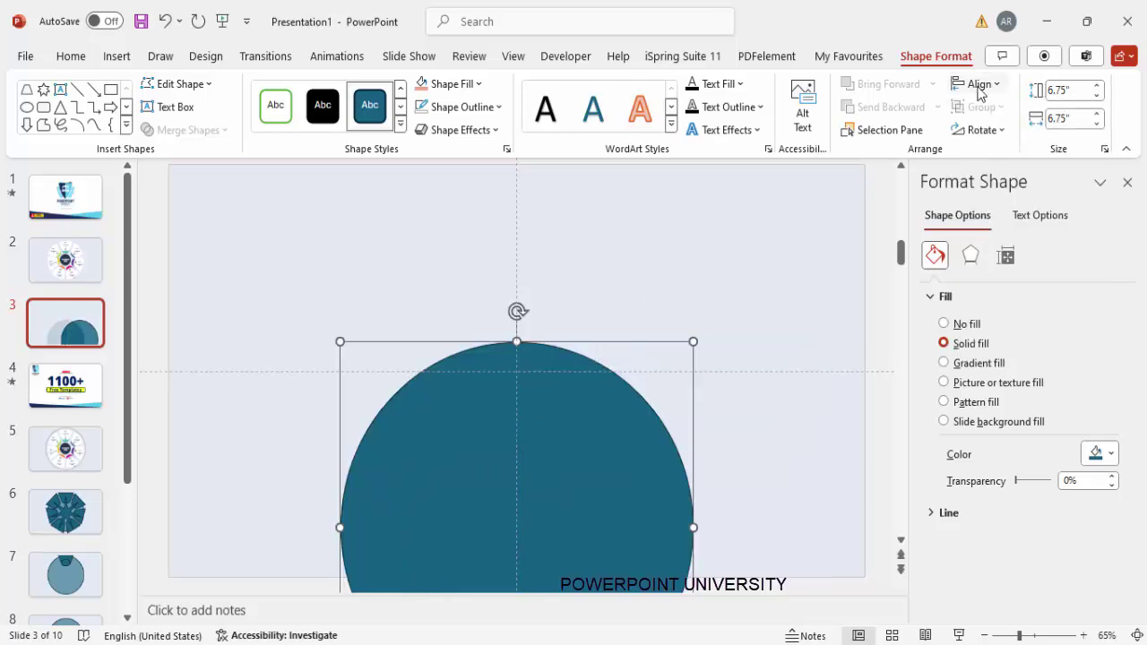
click(978, 83)
click(1013, 211)
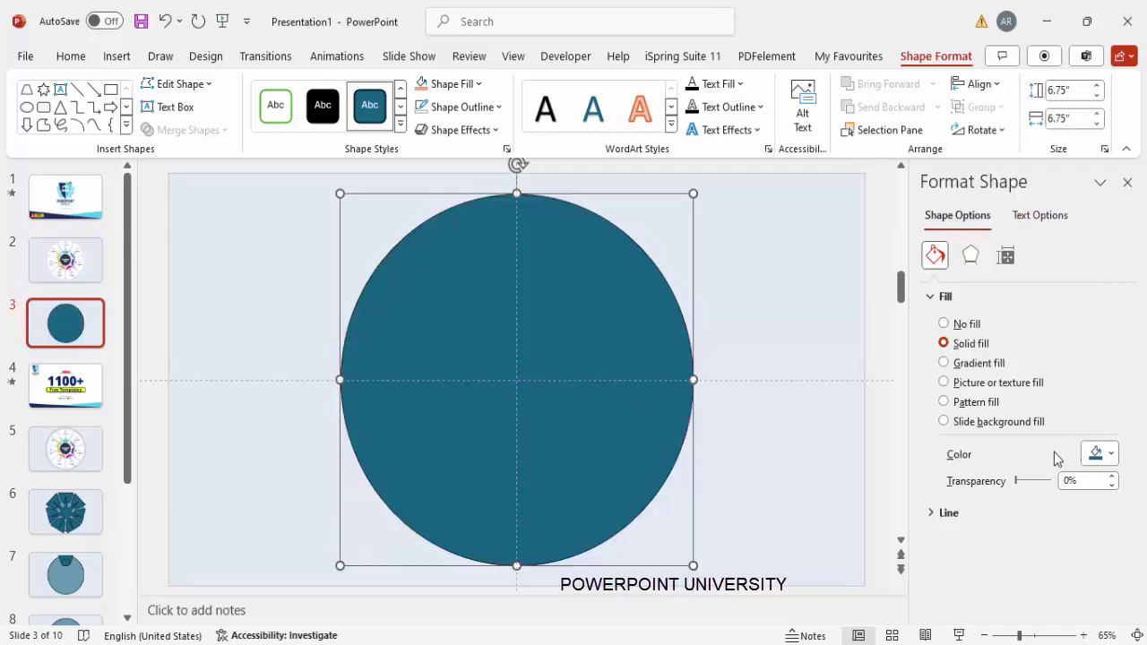
drag(1019, 487, 1029, 487)
click(116, 55)
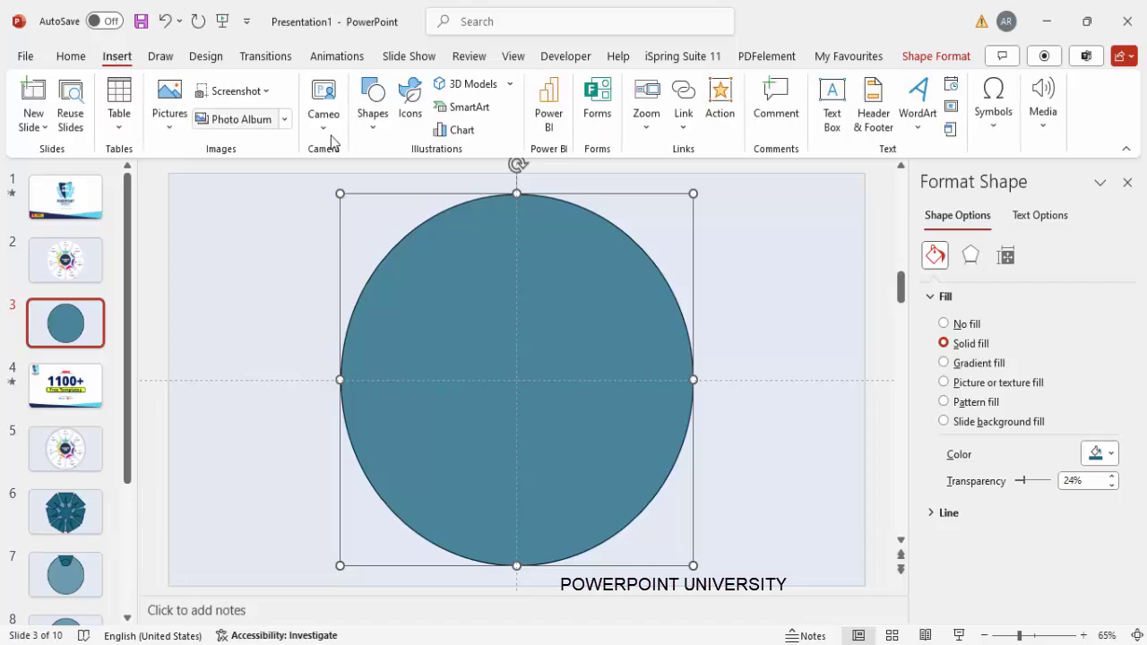
Draw a trapezoid at the circle's upper right and flip it vertically.
click(375, 130)
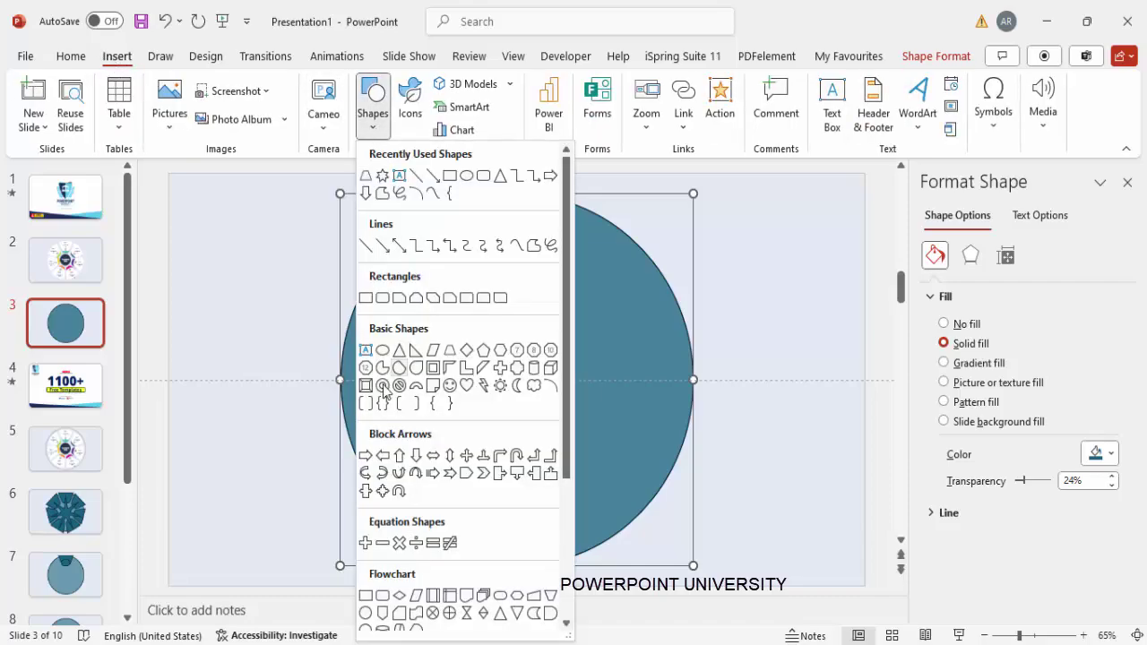
click(451, 351)
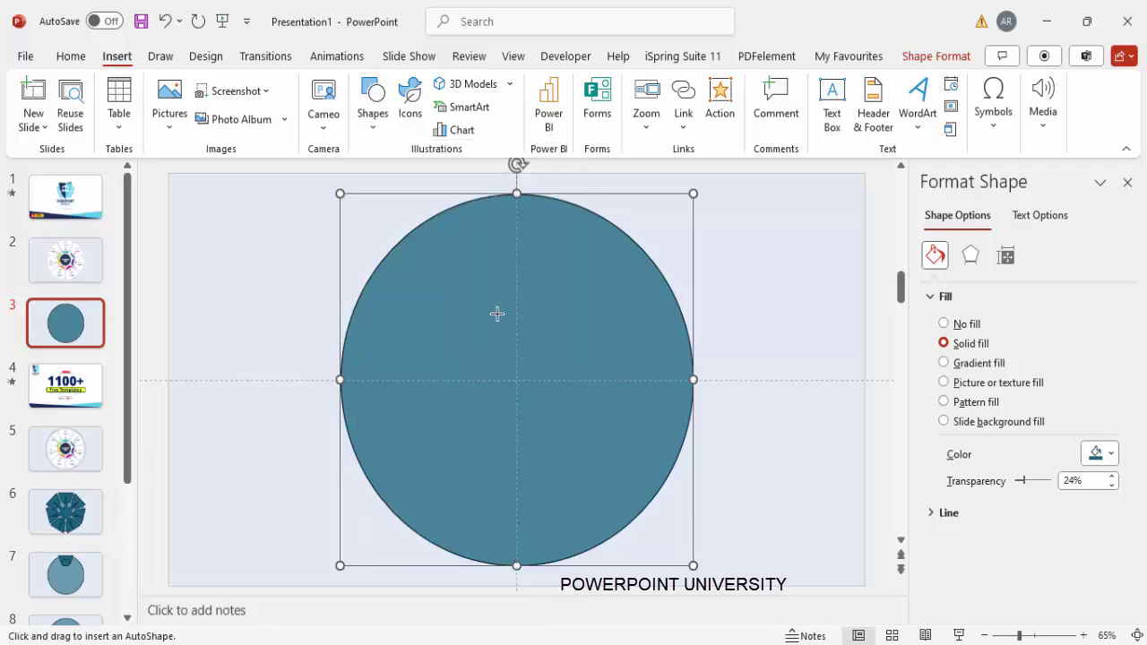
drag(648, 257, 698, 327)
click(981, 130)
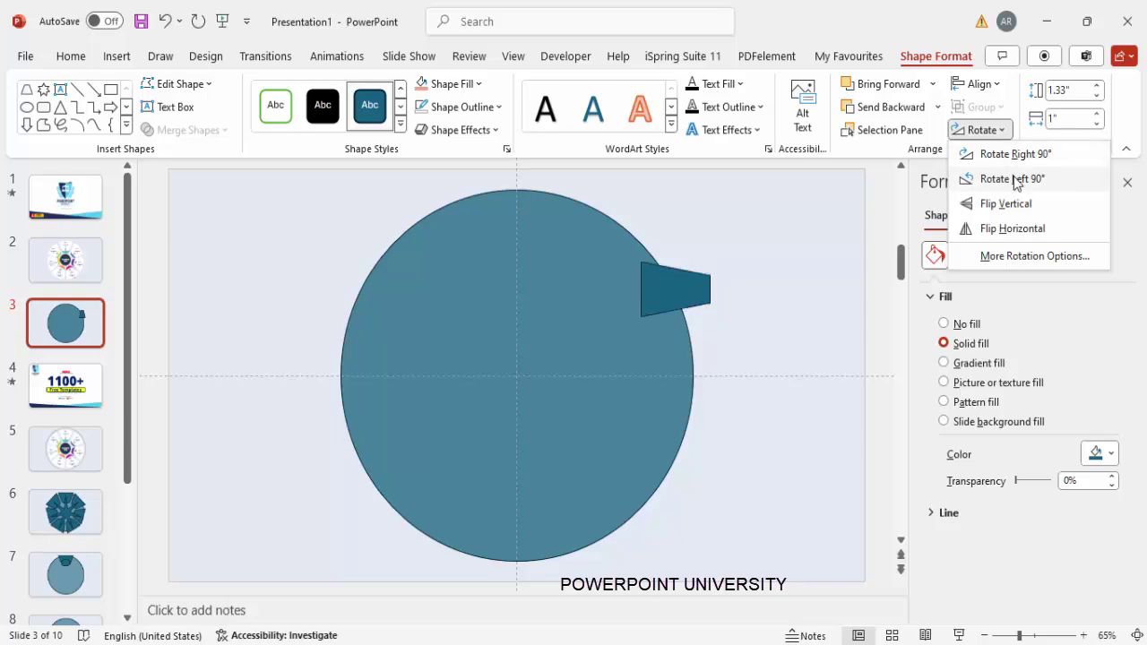
click(1015, 208)
Resize the trapezoid to 1.5" × 2.7", adjust its slant, and move it to the circle's top centre.
click(1065, 91)
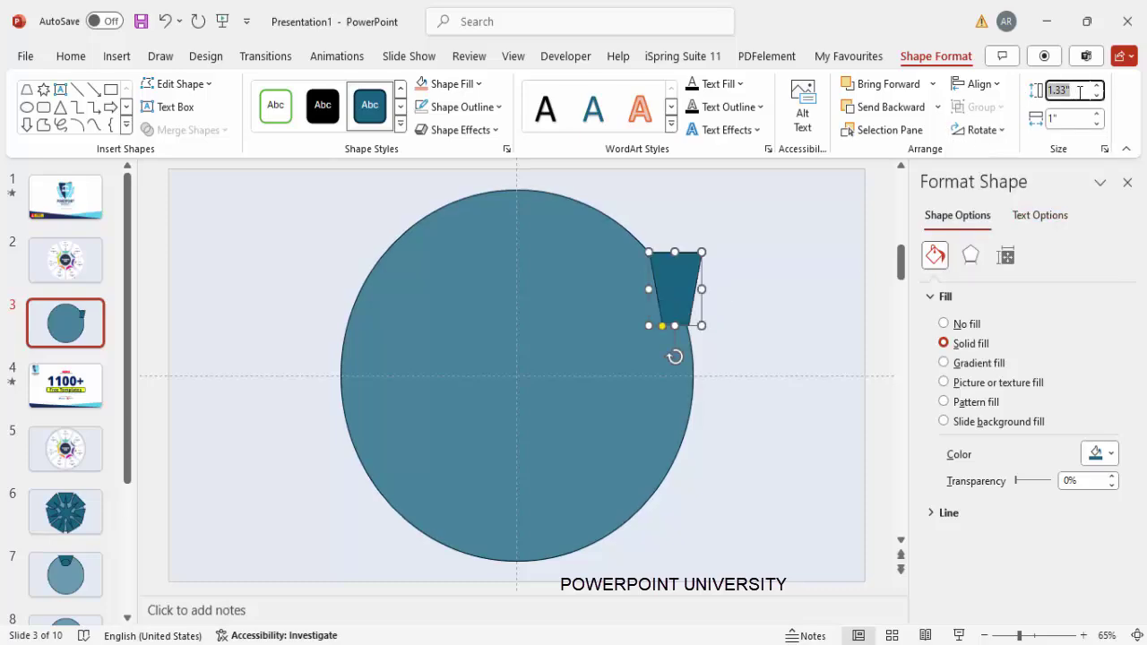
text(1.5)
click(1073, 119)
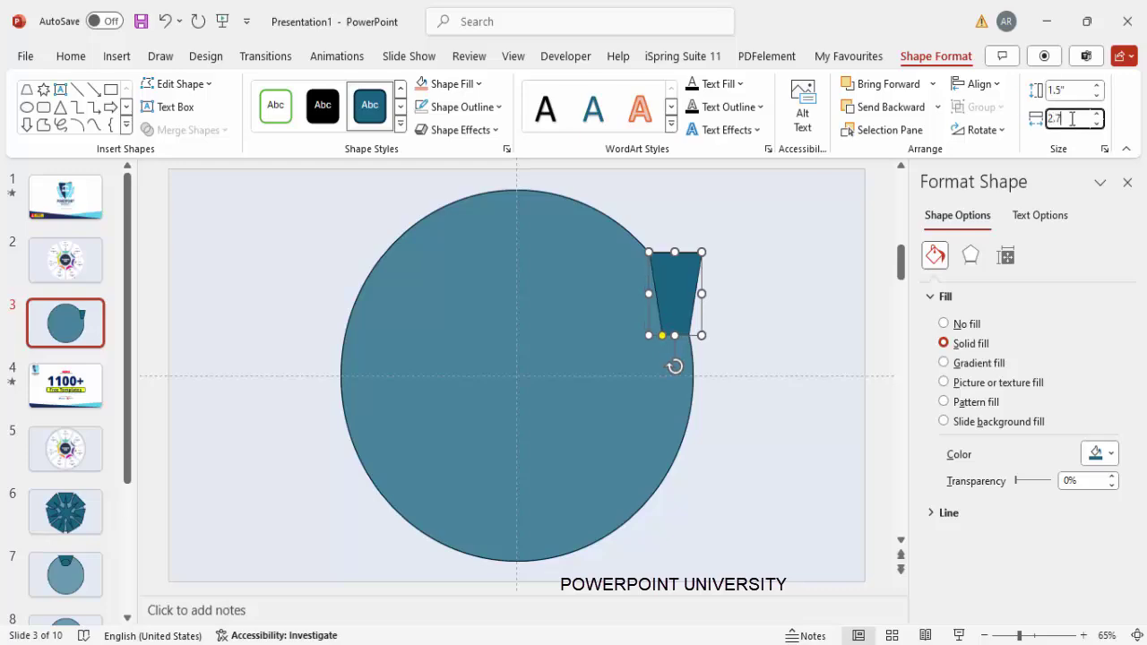
key(Return)
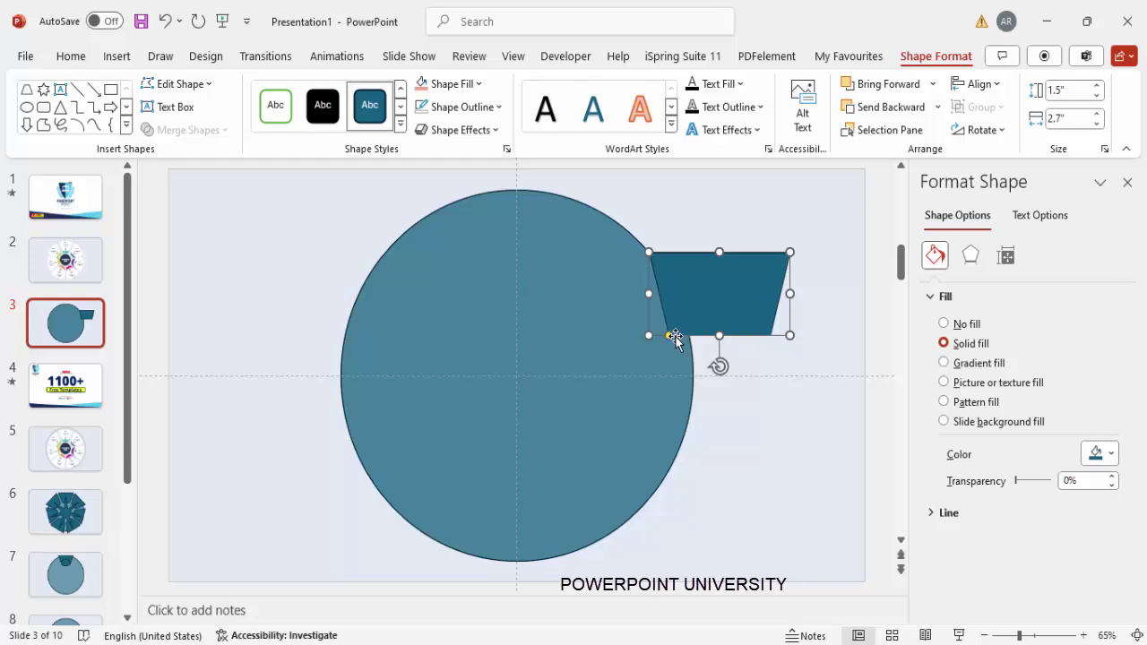
drag(669, 339, 682, 338)
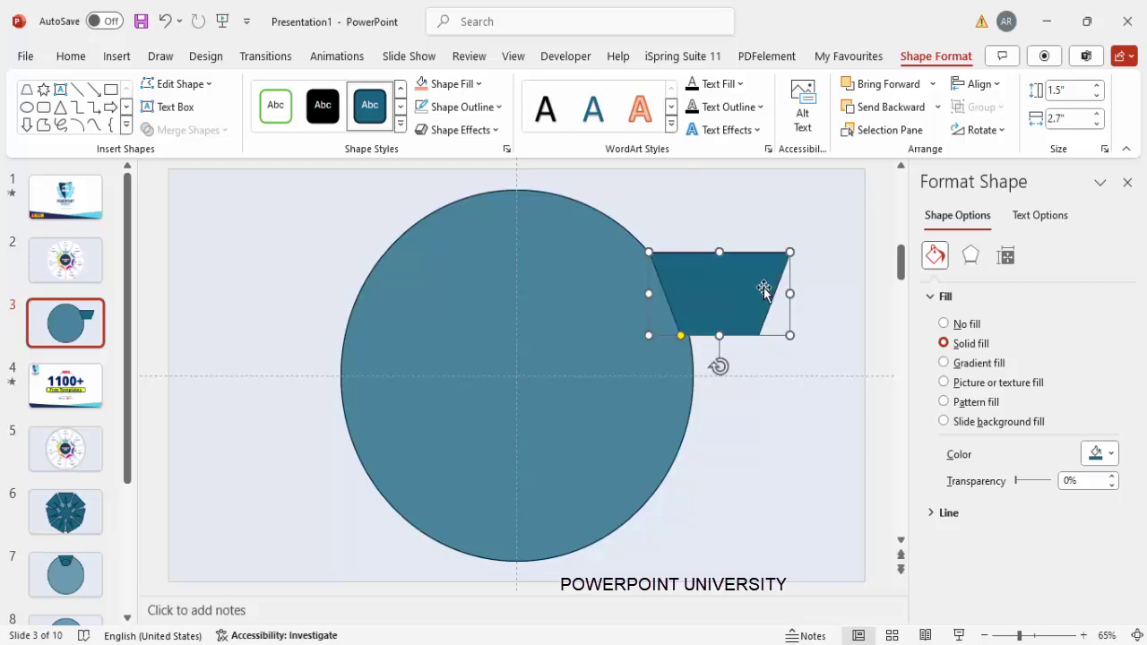
drag(763, 289, 564, 218)
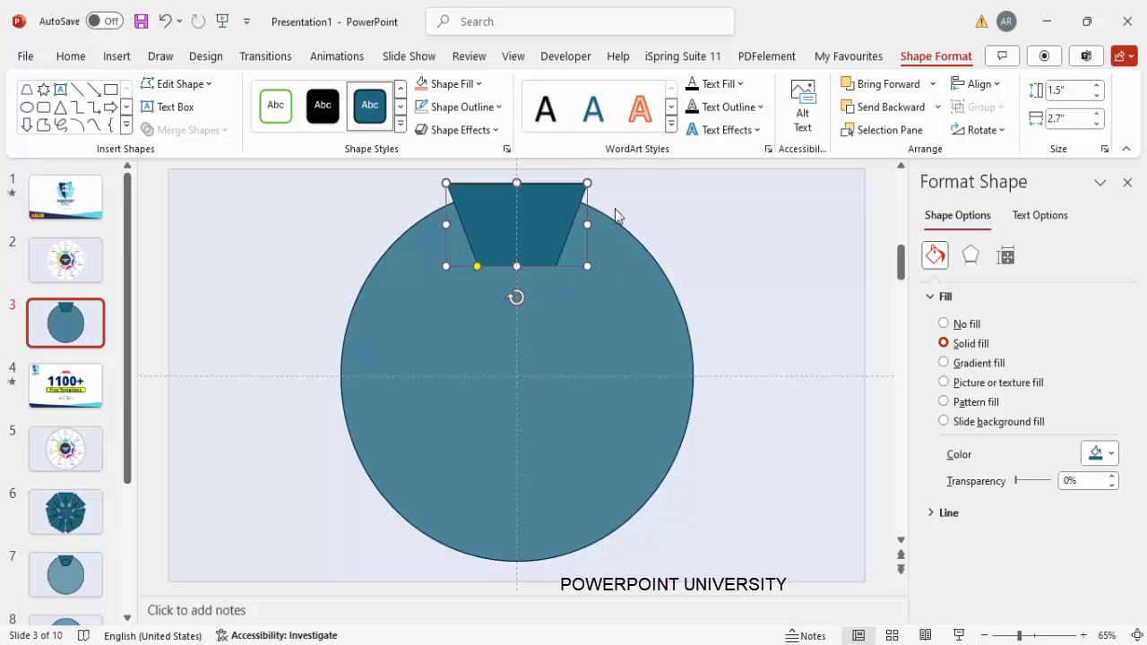
Give the trapezoid no outline and a light blue fill.
click(647, 224)
click(540, 221)
click(472, 109)
click(470, 394)
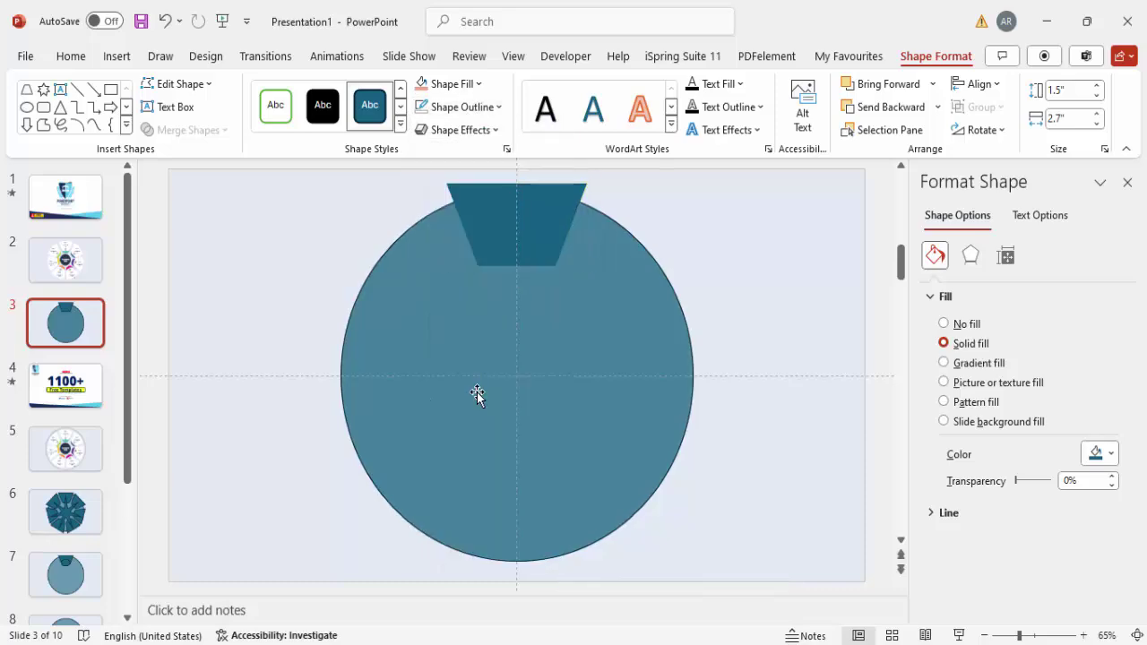
click(453, 84)
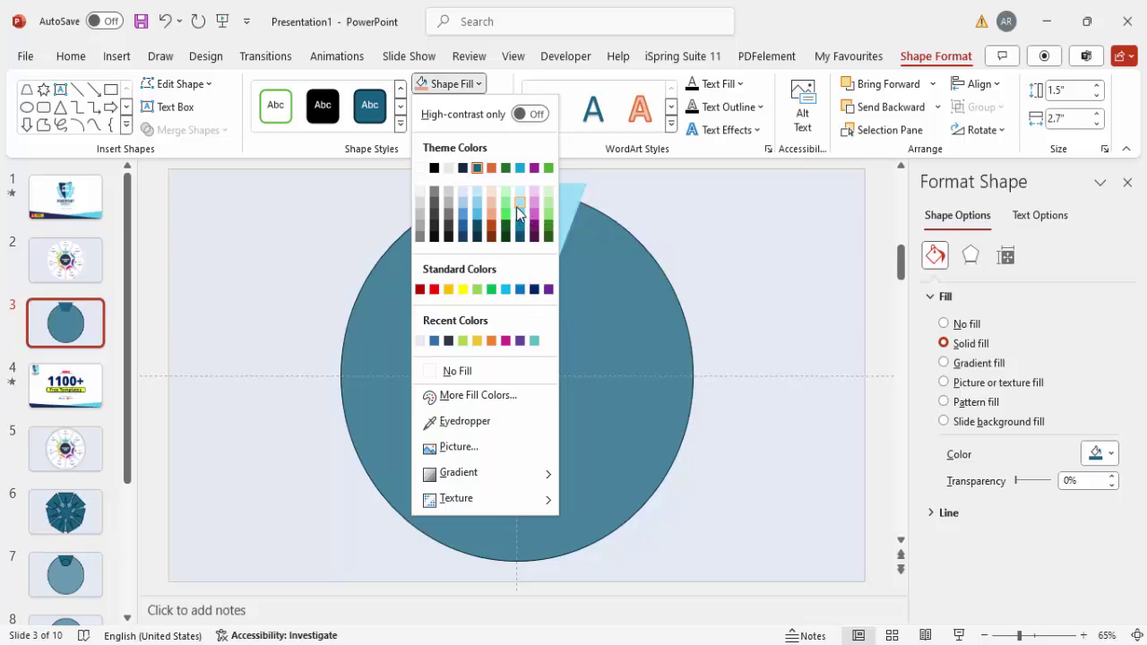
click(520, 215)
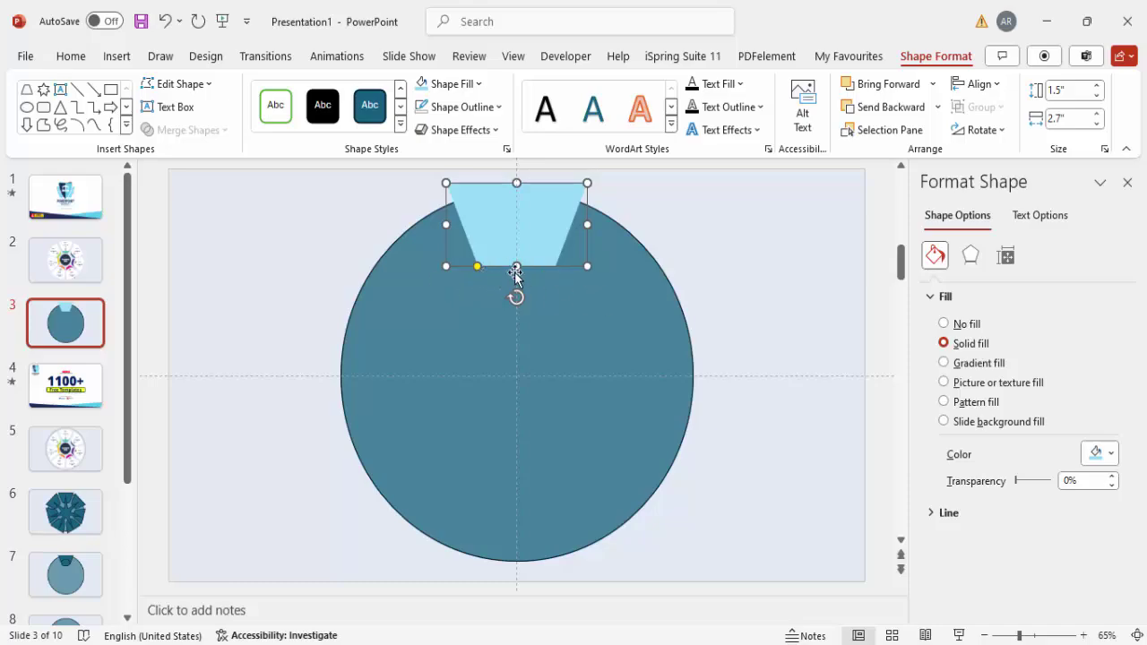
click(109, 57)
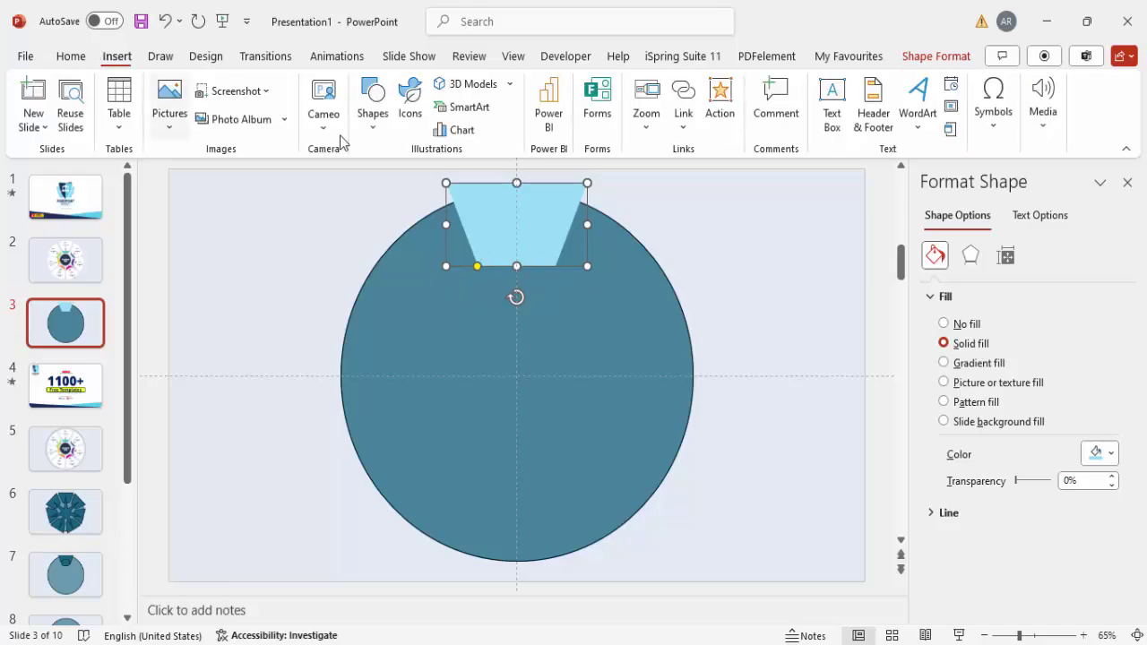
Draw a rounded-rectangle pill below the trapezoid: 34% transparent, no outline, light green fill.
click(373, 100)
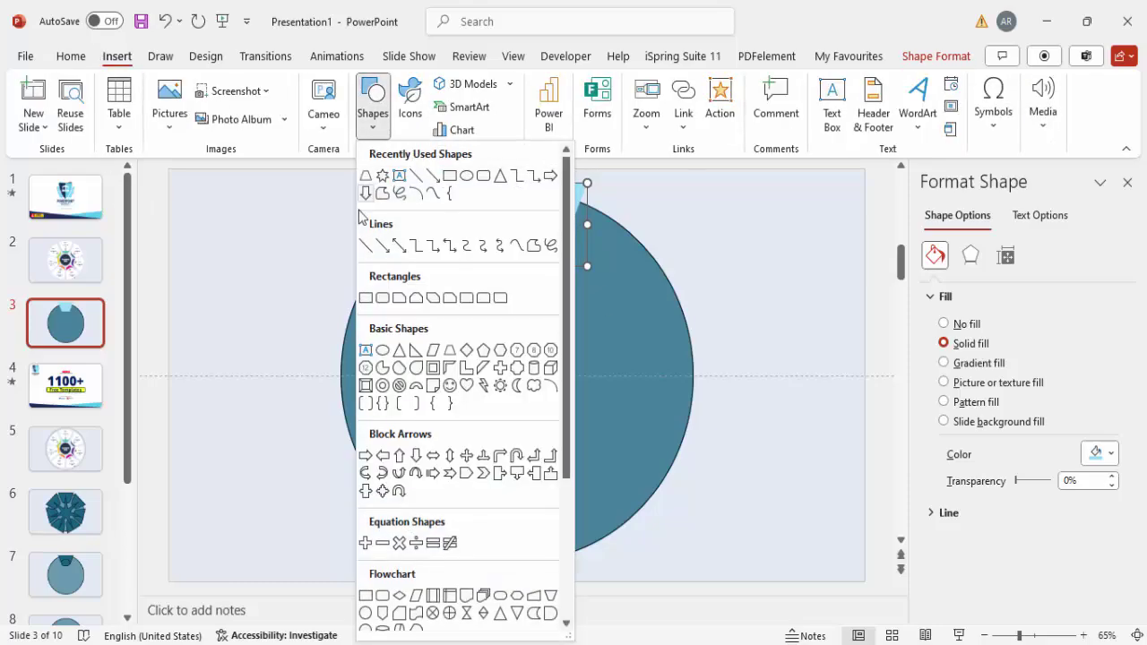
click(382, 299)
drag(484, 244, 581, 295)
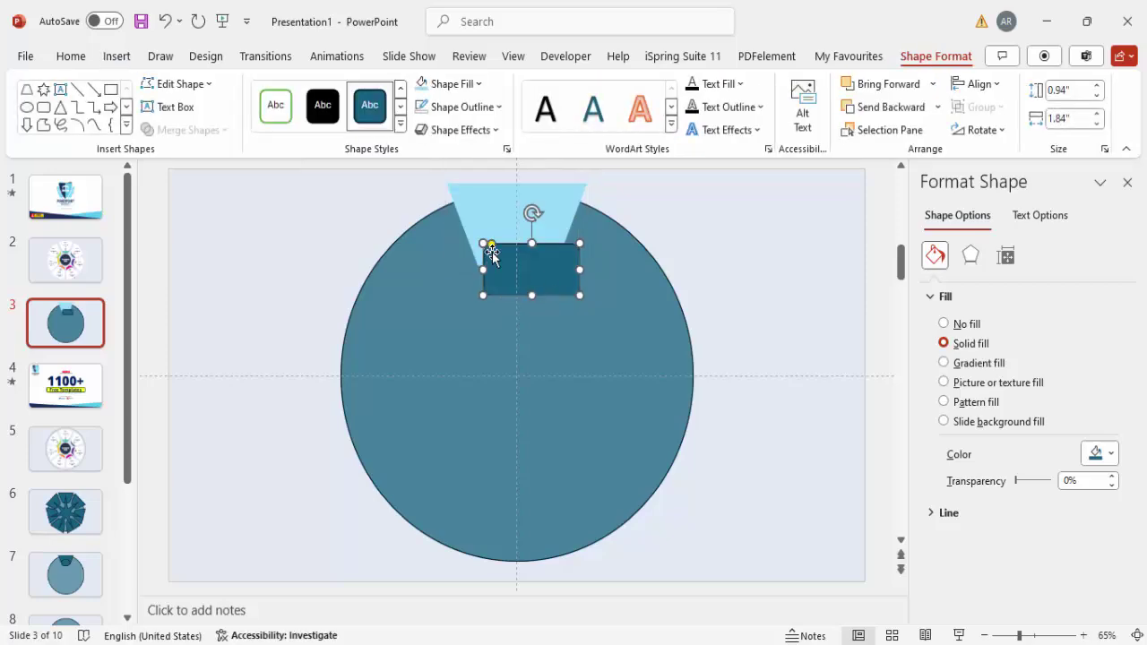
drag(491, 244, 521, 251)
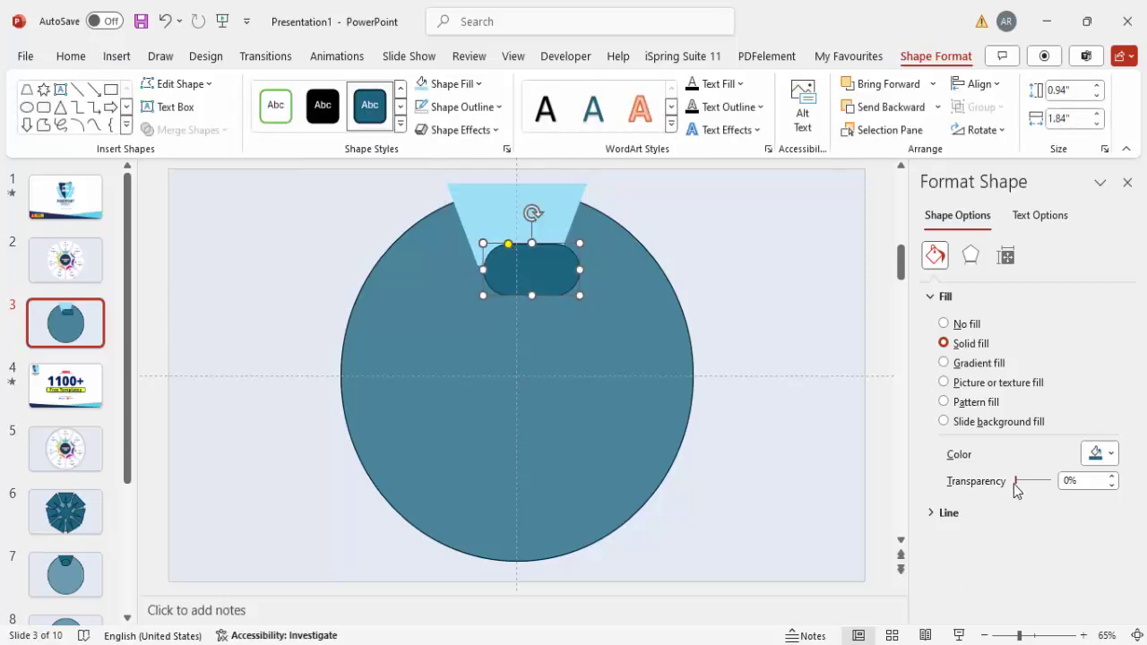
drag(1016, 486, 1029, 487)
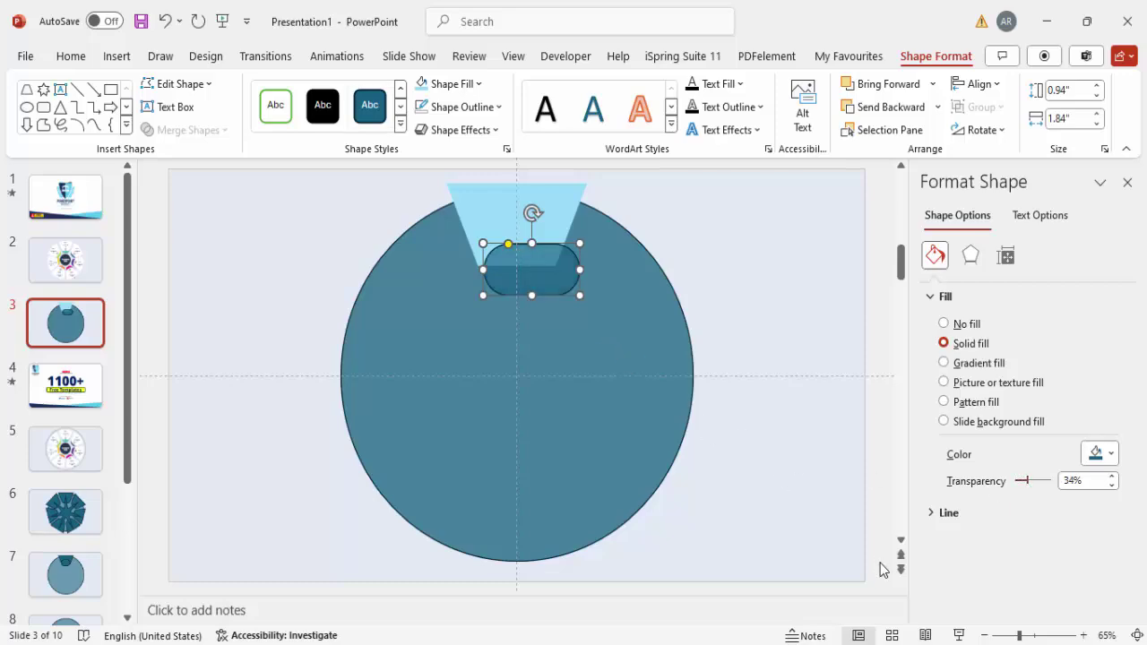
click(484, 108)
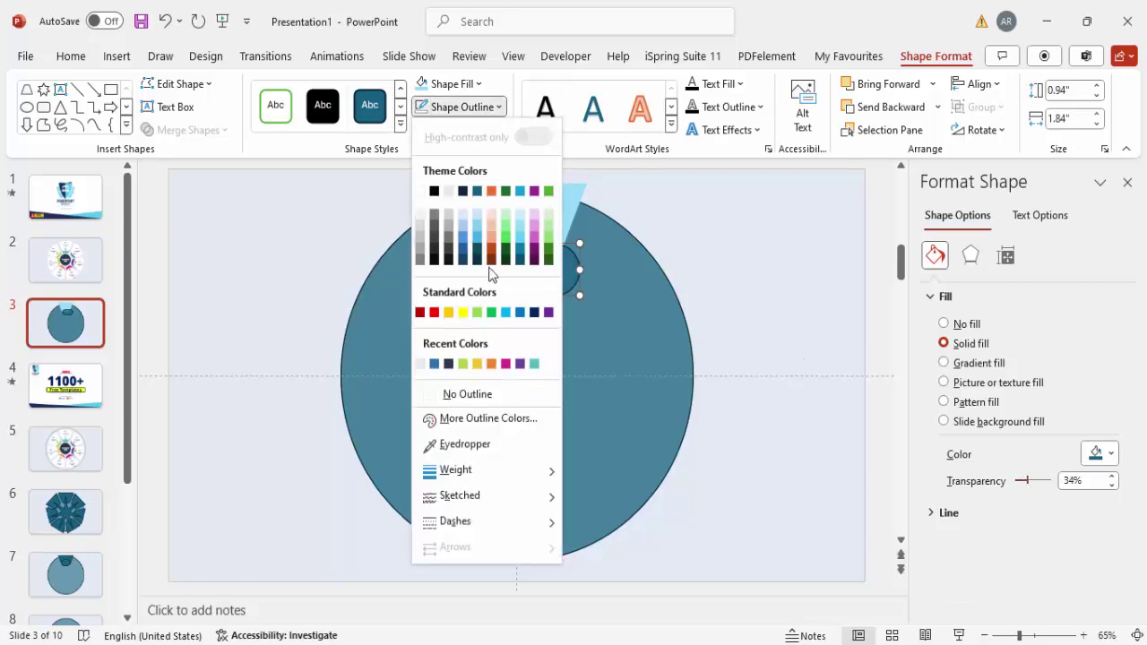
click(479, 392)
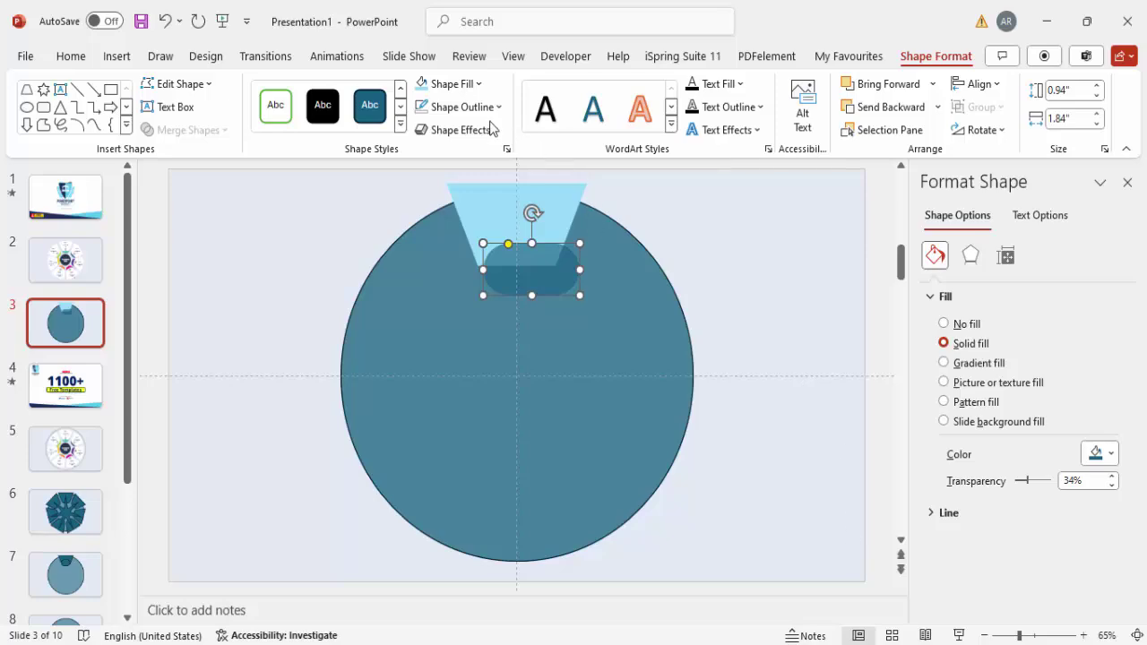
click(457, 95)
click(520, 184)
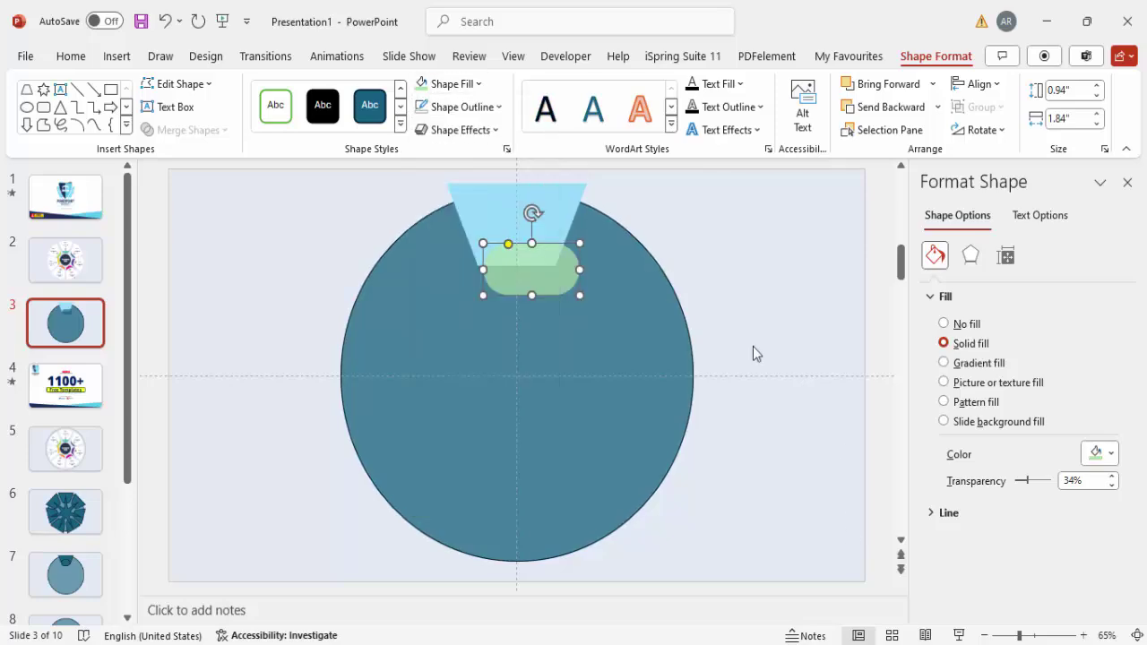
Zoom in and fit the narrowed pill snugly under the trapezoid.
click(1045, 637)
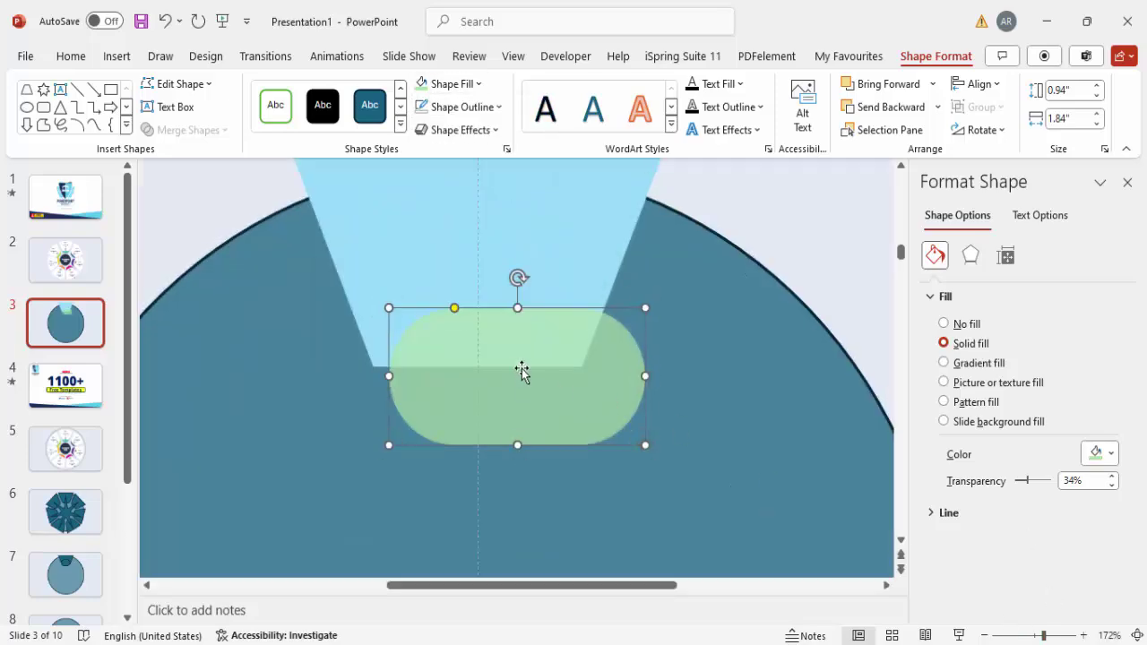
drag(526, 371, 502, 335)
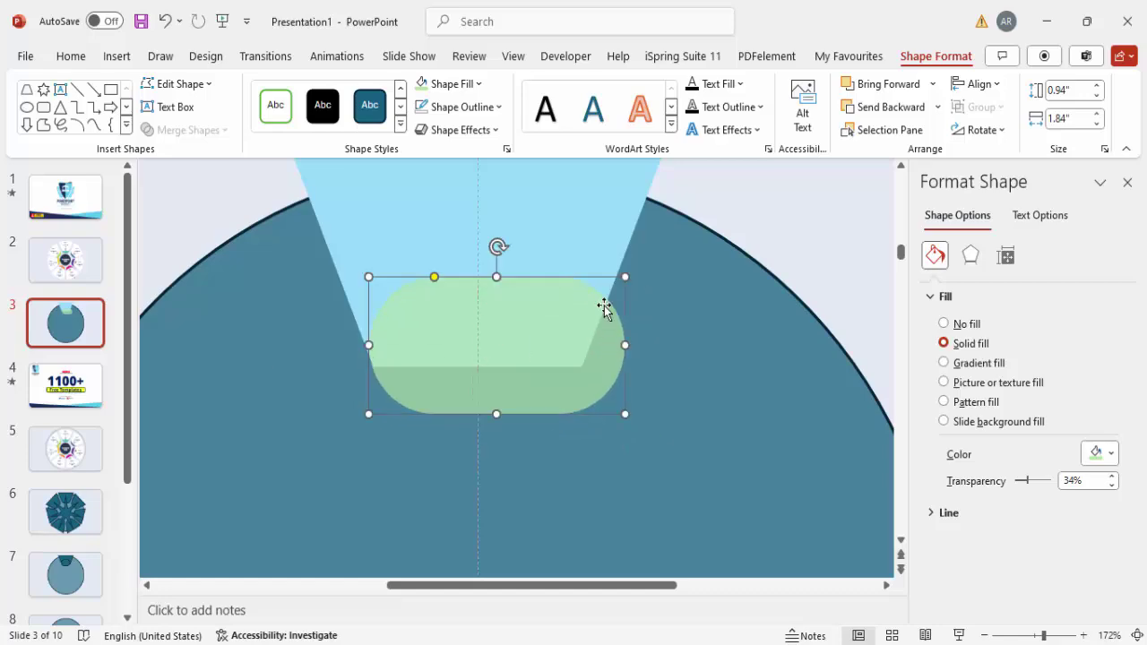
drag(621, 279, 584, 285)
drag(502, 385, 503, 372)
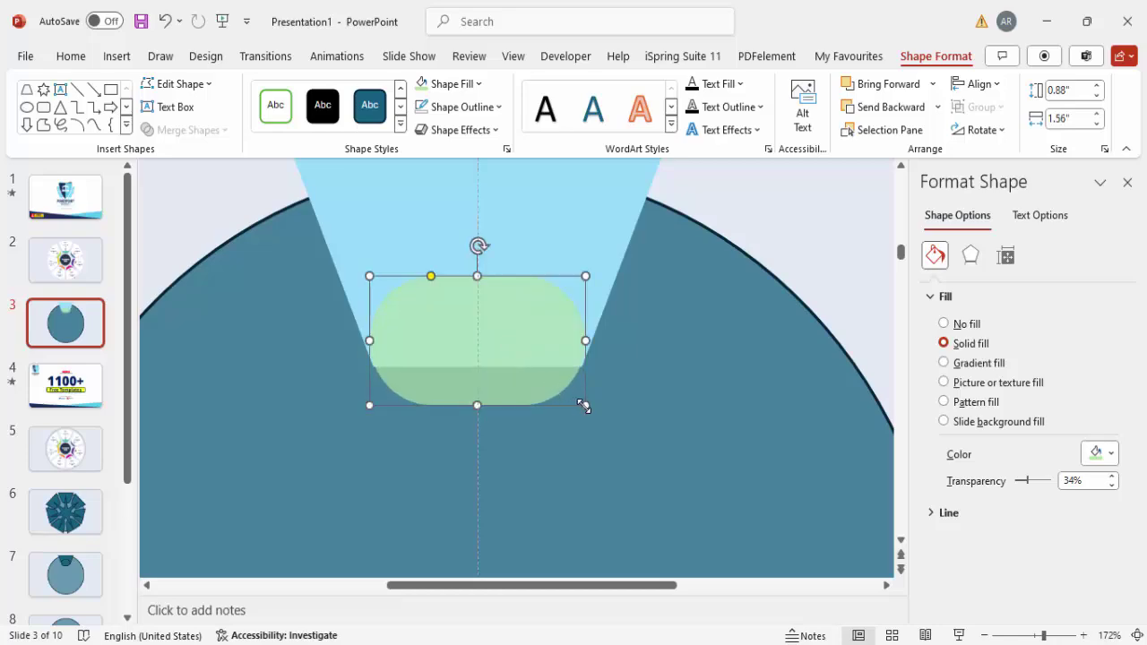
drag(583, 406, 587, 408)
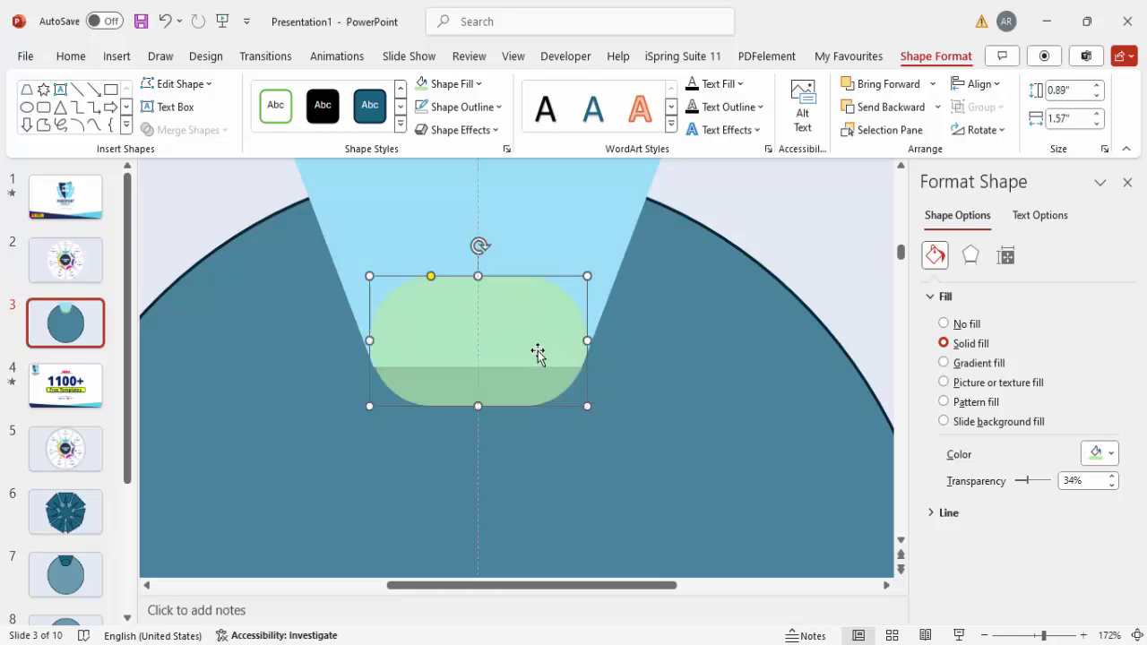
drag(538, 353, 539, 352)
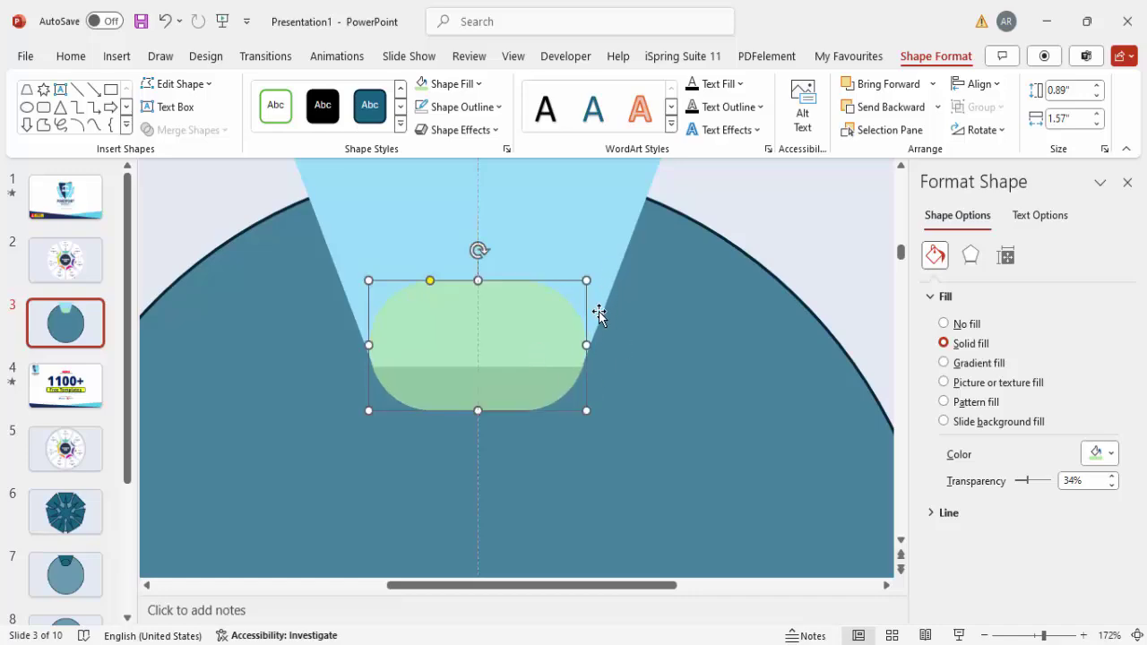
Union the pill and trapezoid into one rounded-bottom segment, then zoom back to fit.
shift+click(570, 233)
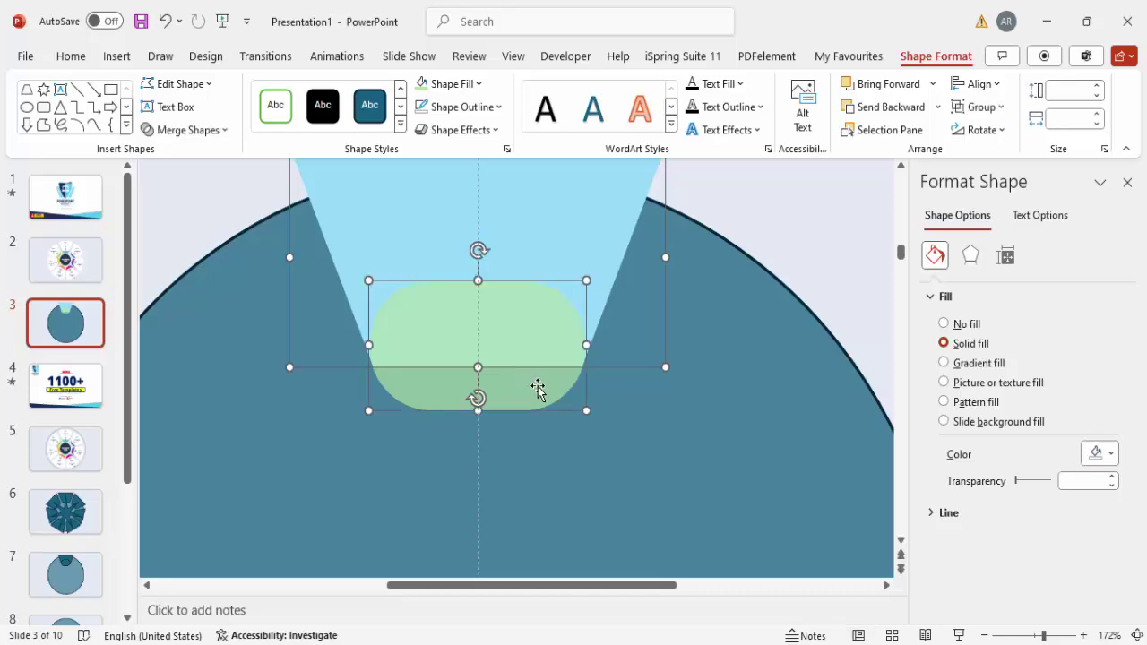
click(190, 131)
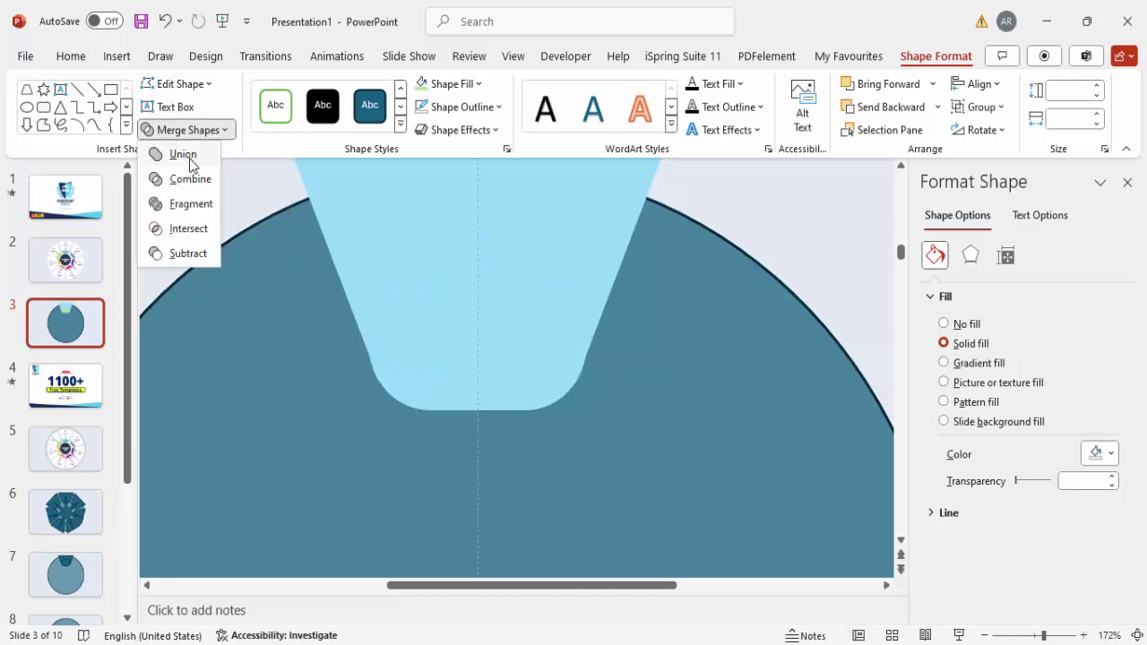
click(183, 155)
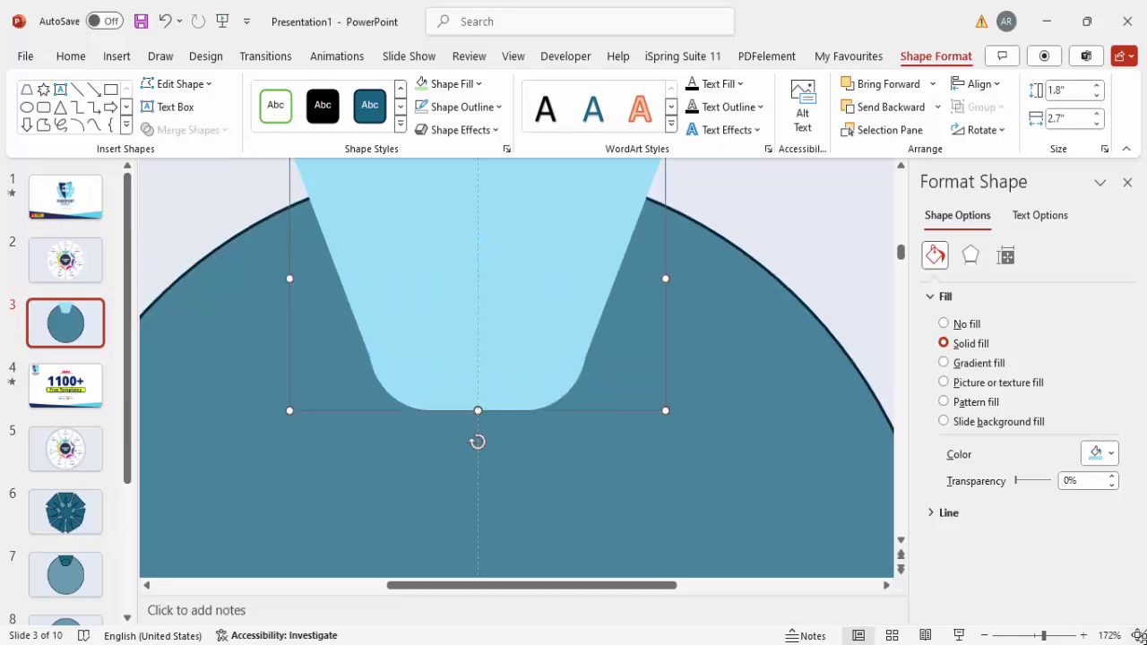
click(1137, 635)
click(707, 271)
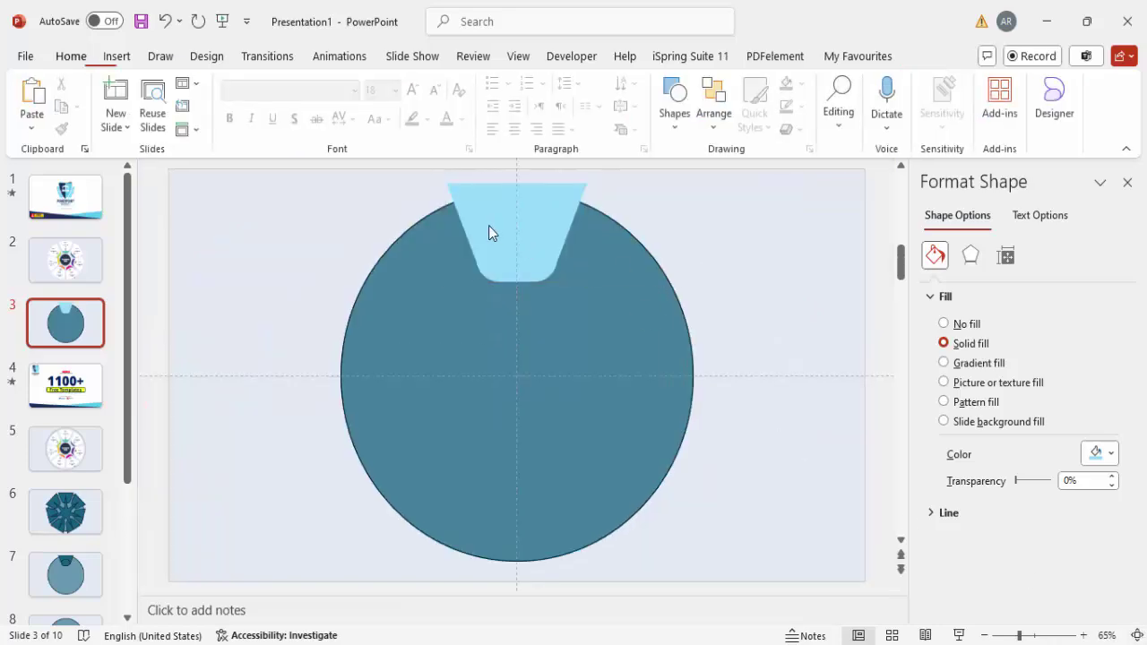
Select the merged segment and scroll the Insert shapes gallery to Stars and Banners.
click(538, 212)
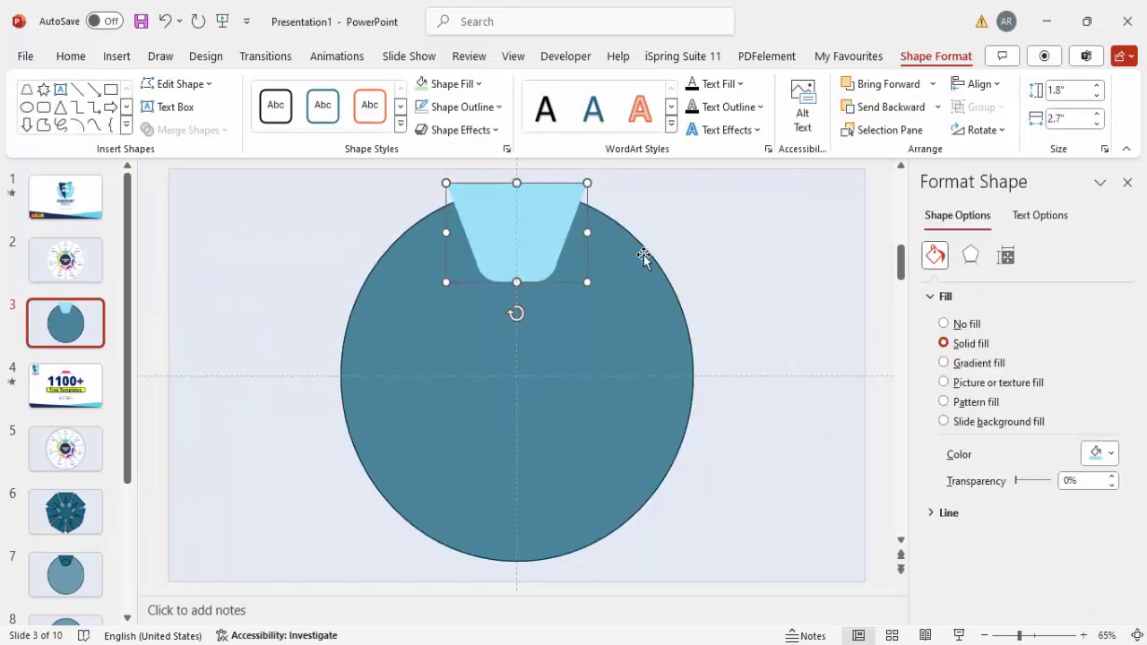
click(116, 57)
click(385, 131)
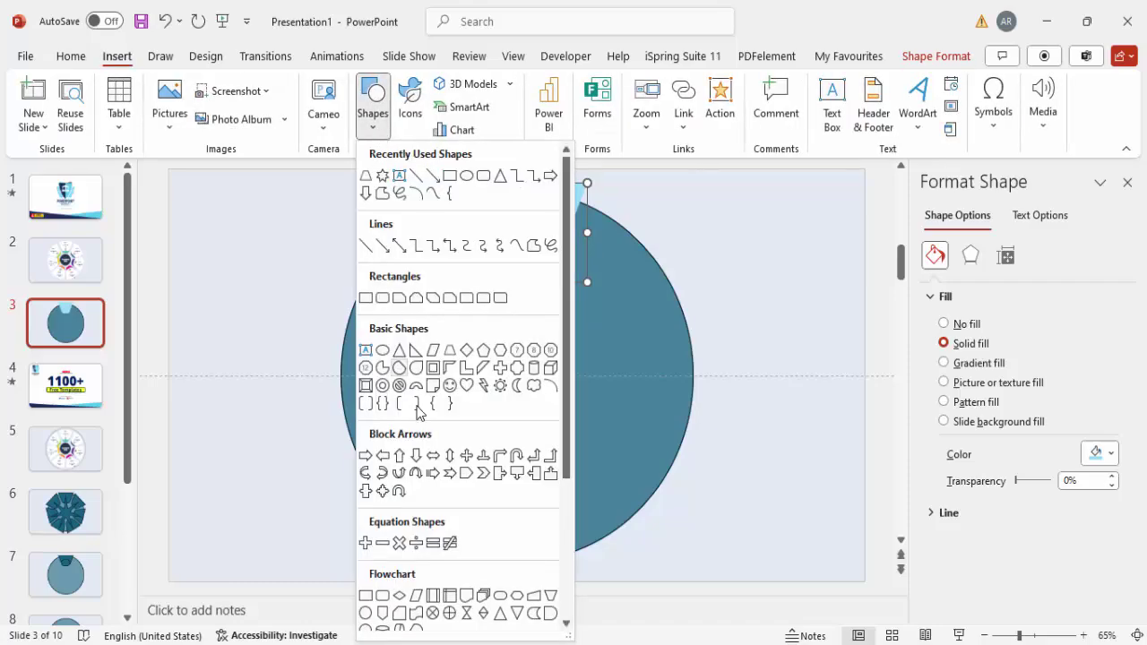
scroll(452, 466, down, 3)
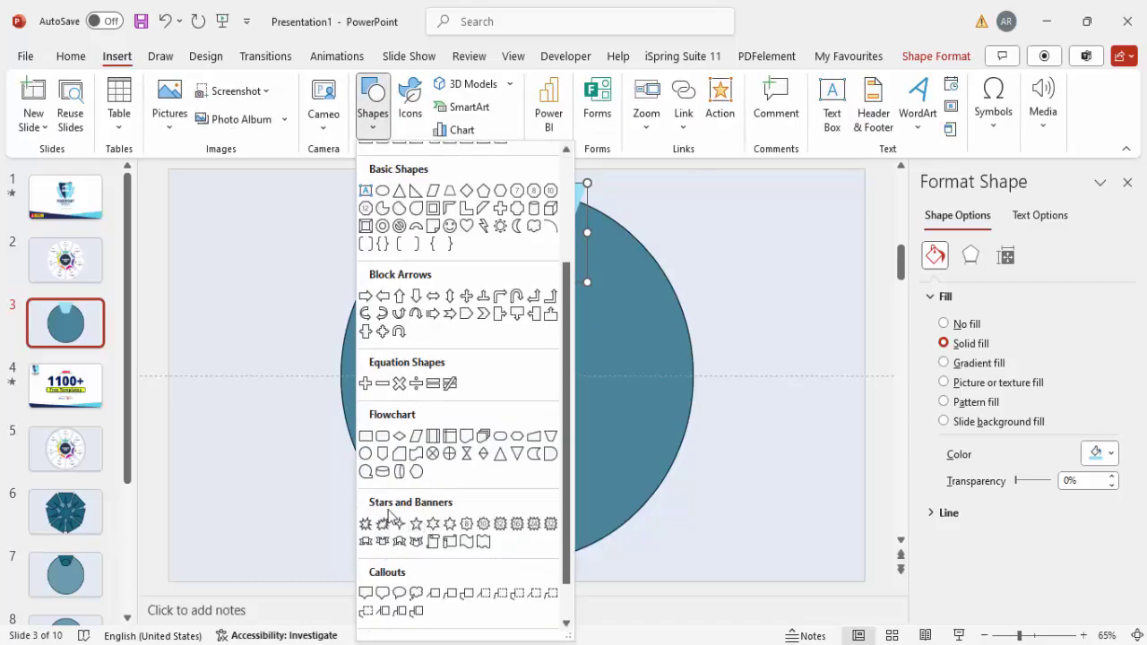
Draw a 7-point star over the circle, thin its points, and centre it on the slide.
click(452, 531)
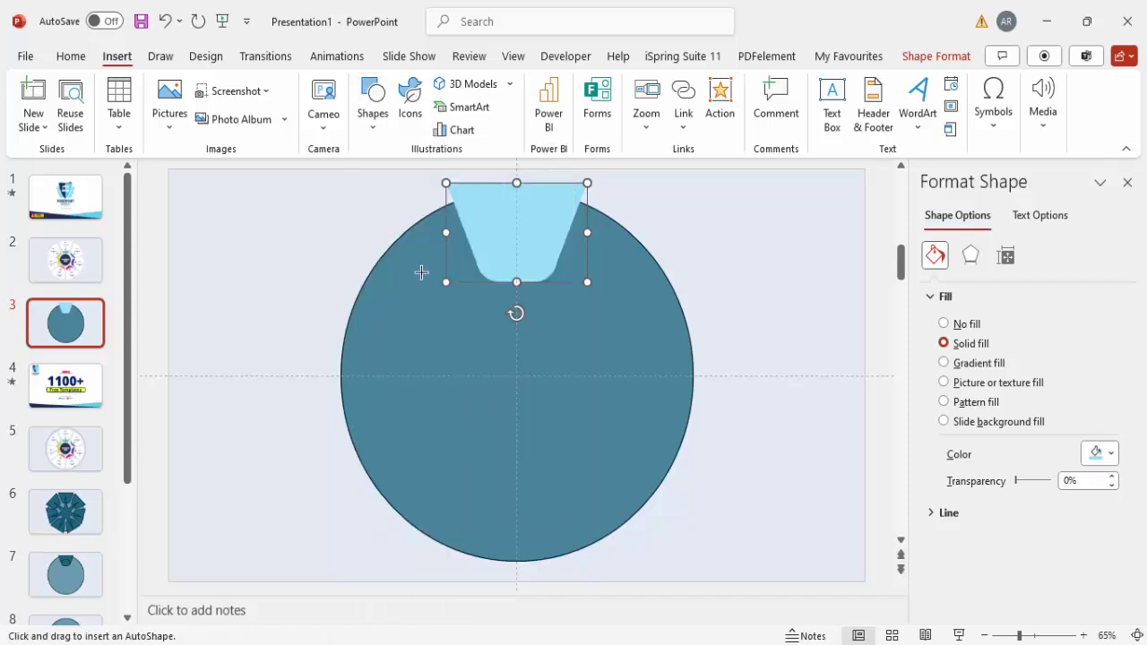
drag(416, 235, 642, 534)
drag(557, 287, 562, 365)
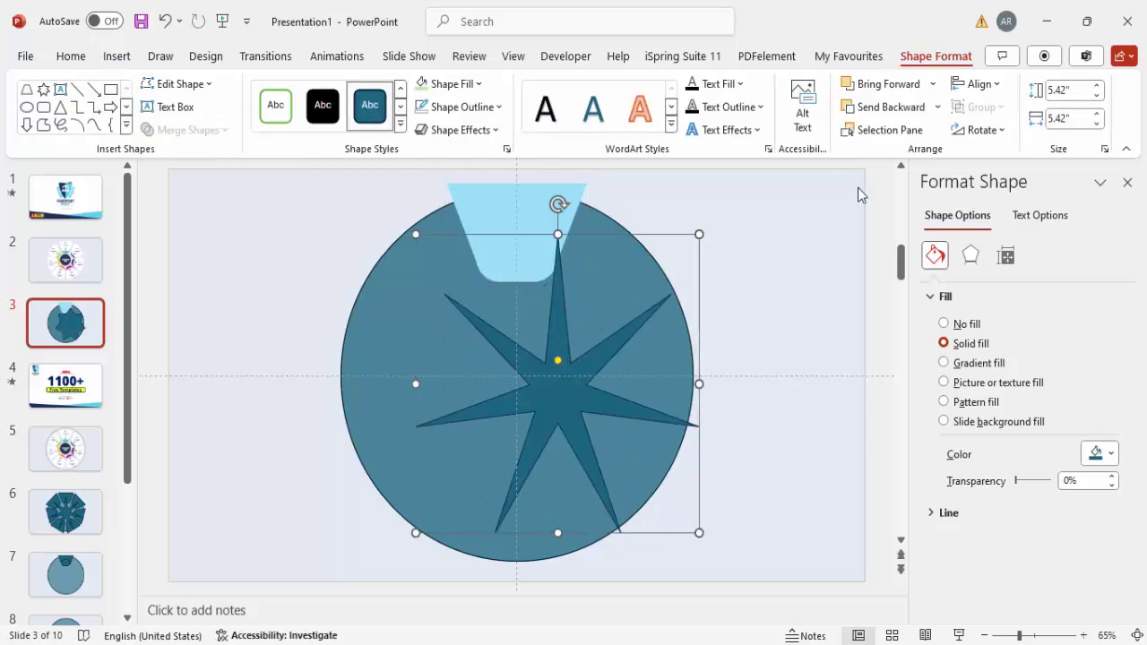
click(980, 84)
click(1004, 135)
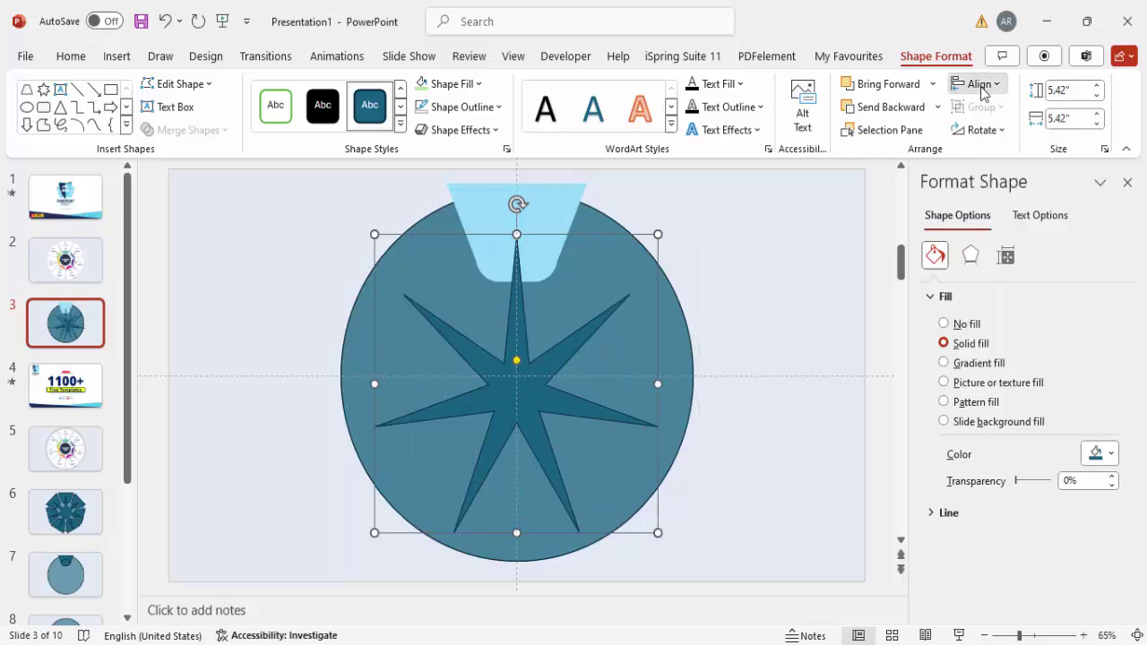
click(979, 83)
click(1011, 210)
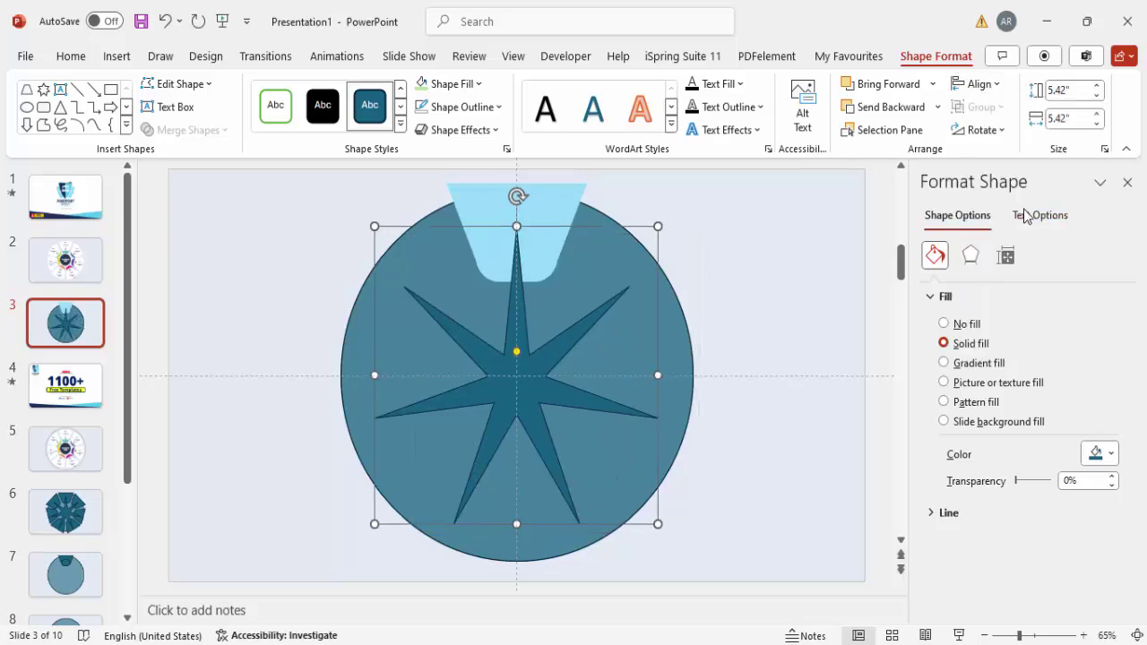
click(557, 205)
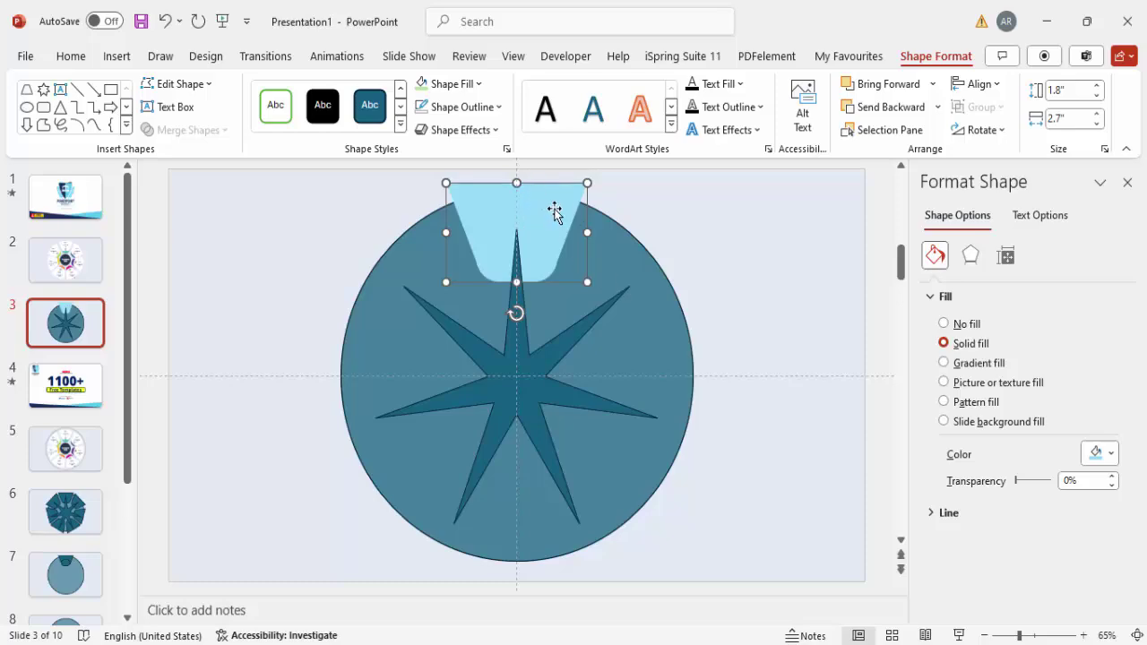
Duplicate the segment, rotate the copy about 45° clockwise, and set it at the circle's upper right.
drag(558, 224, 674, 236)
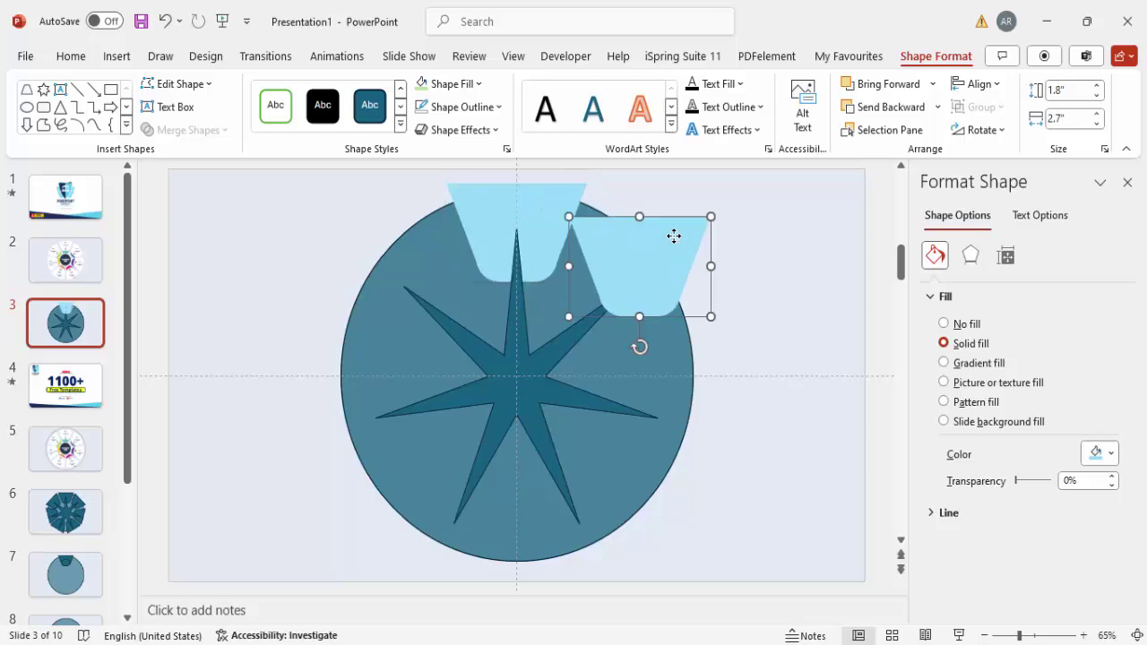
key(alt+Right)
key(alt+Right)
key(alt+Right)
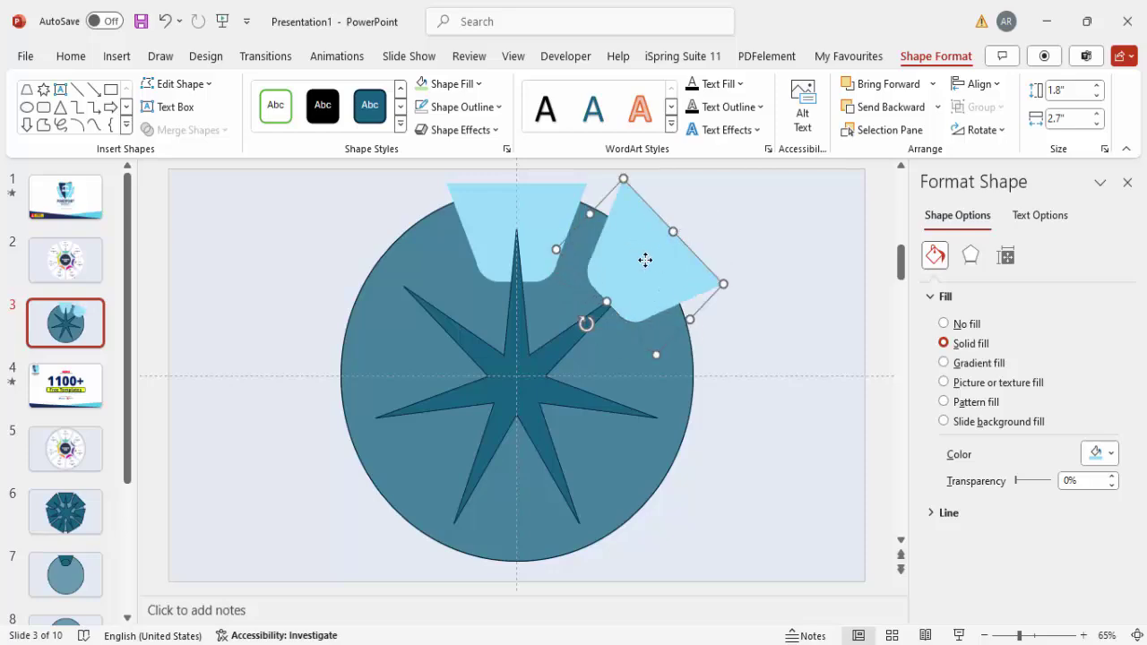
drag(645, 259, 642, 267)
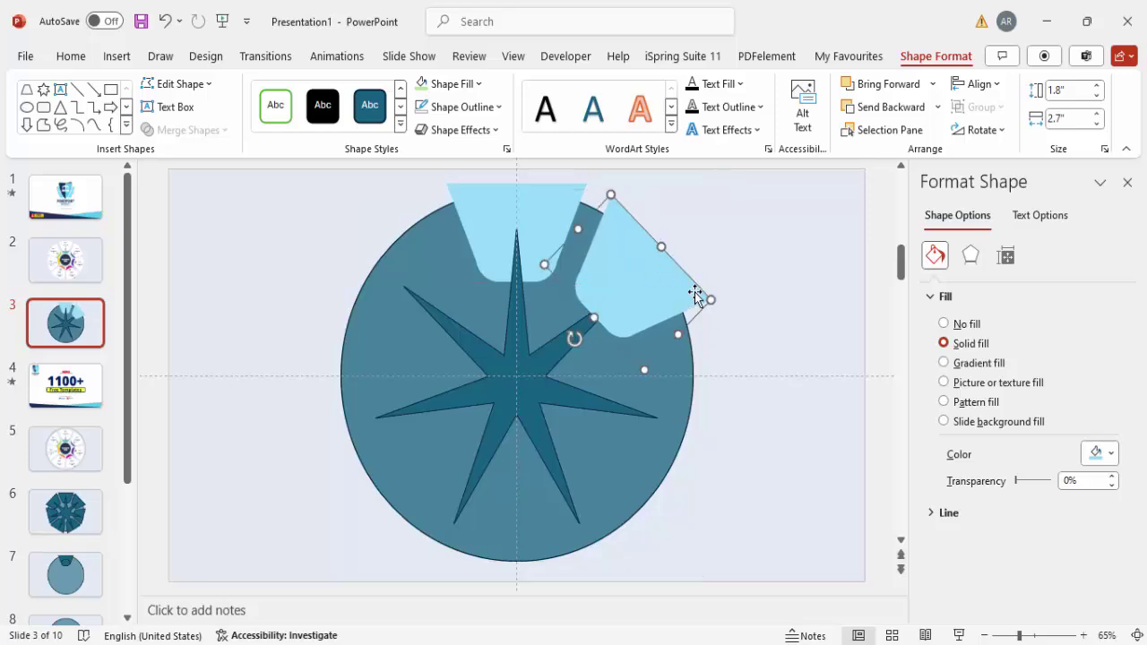
Add a second rotated copy and fine-tune its angle and position on the circle's right edge.
key(ctrl+d)
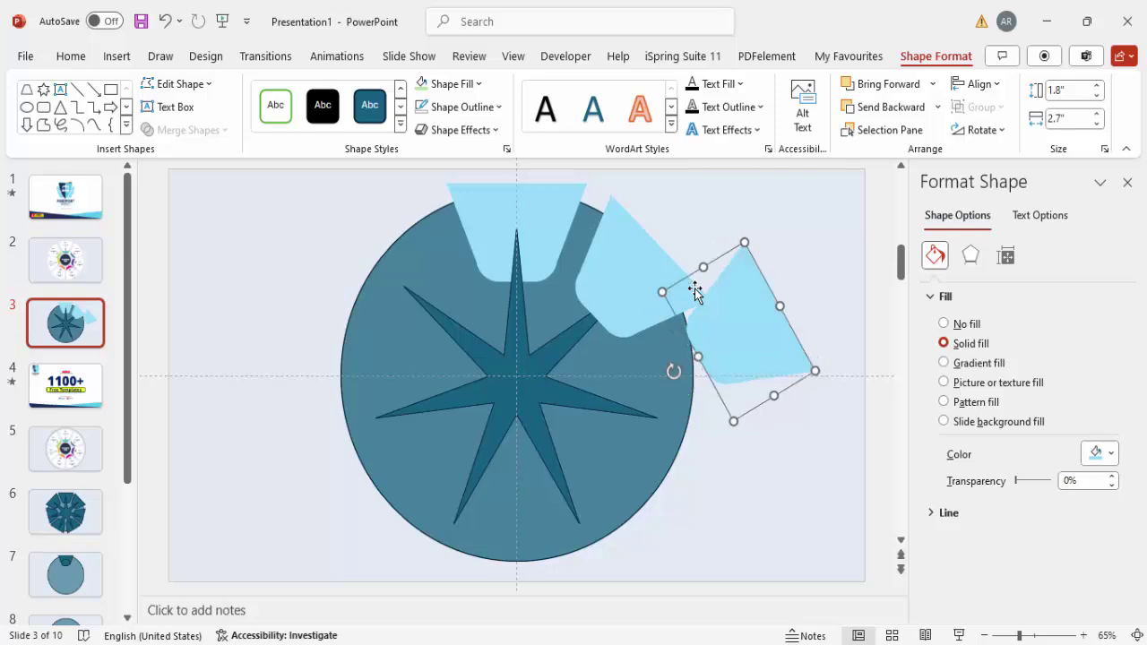
key(alt+Right)
key(alt+Right)
drag(725, 341, 640, 415)
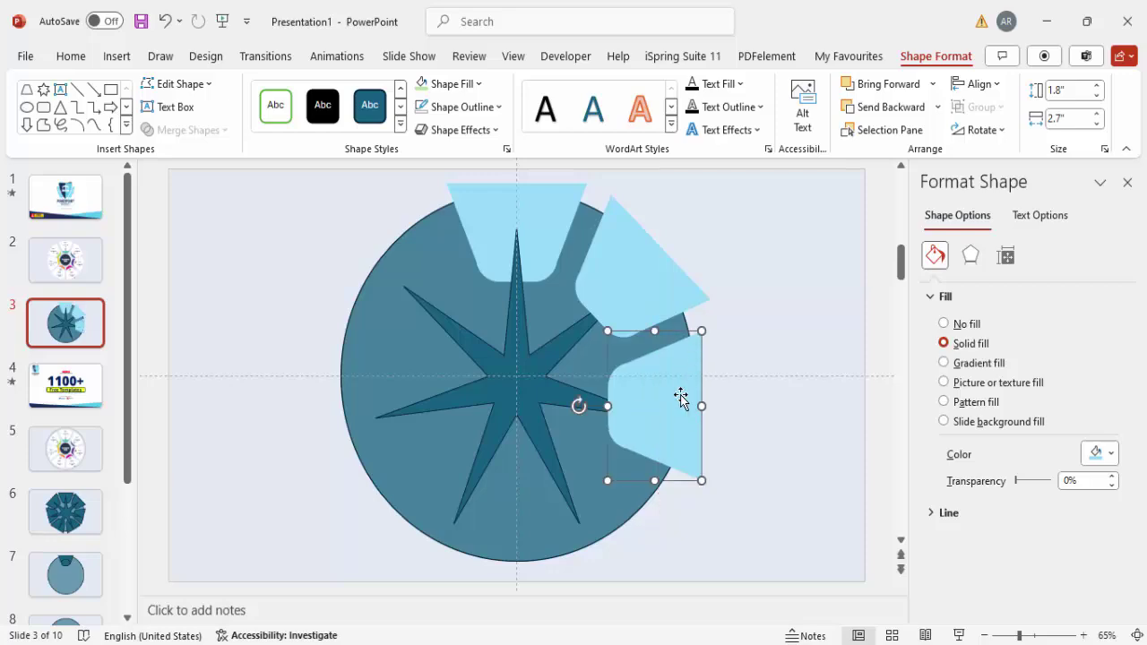
key(alt+Right)
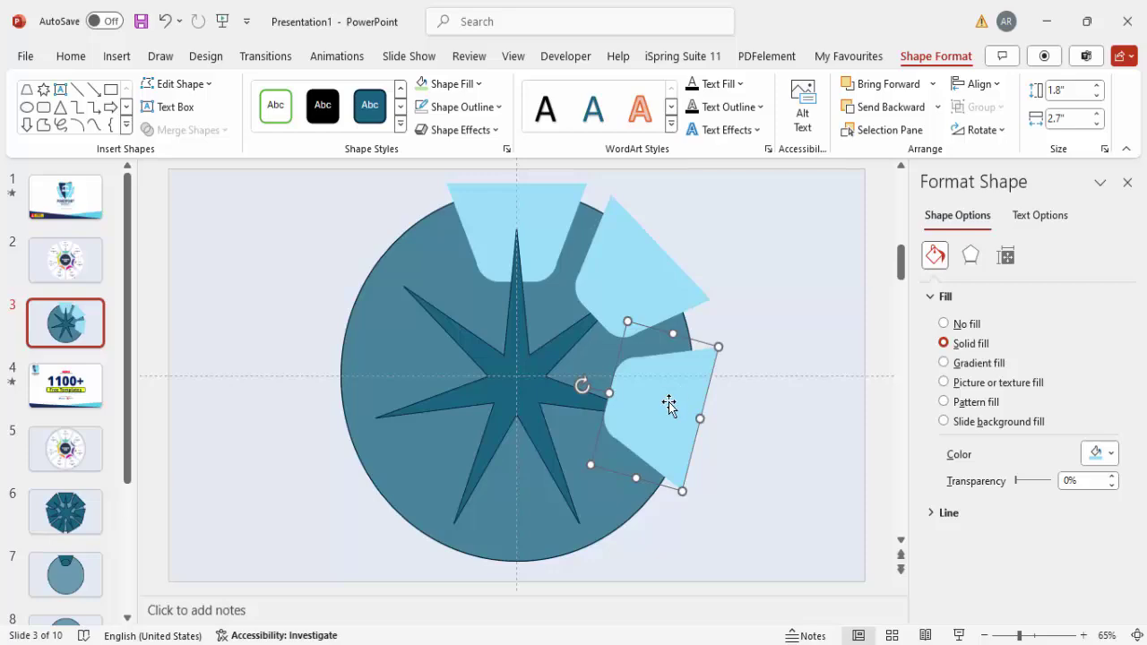
key(Escape)
click(668, 401)
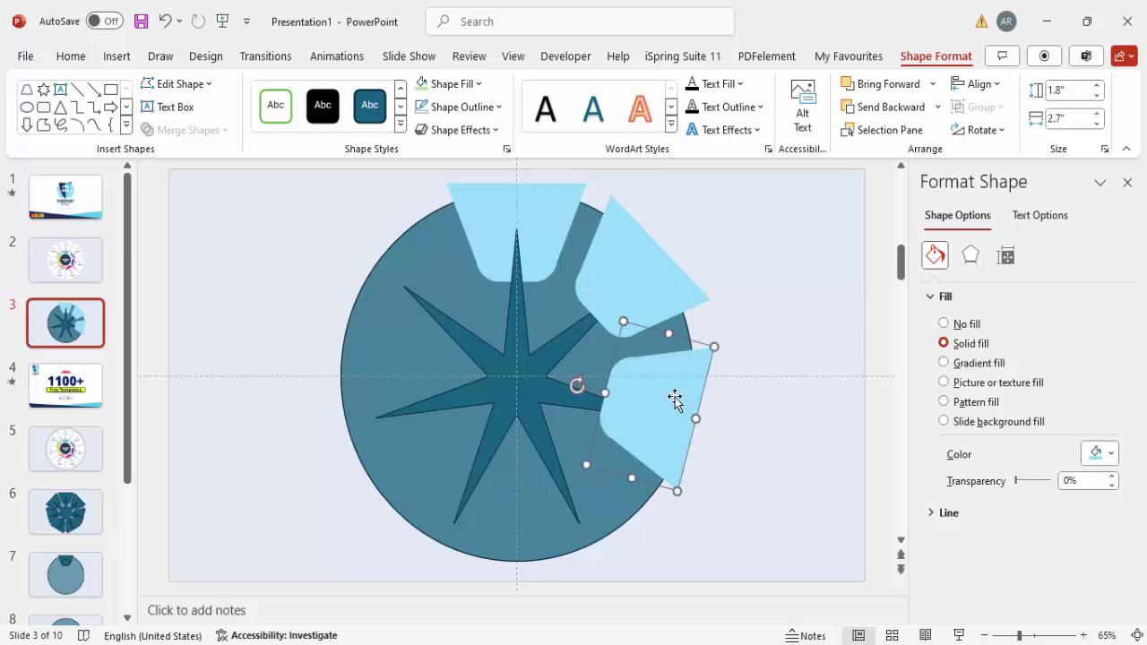
key(alt+Left)
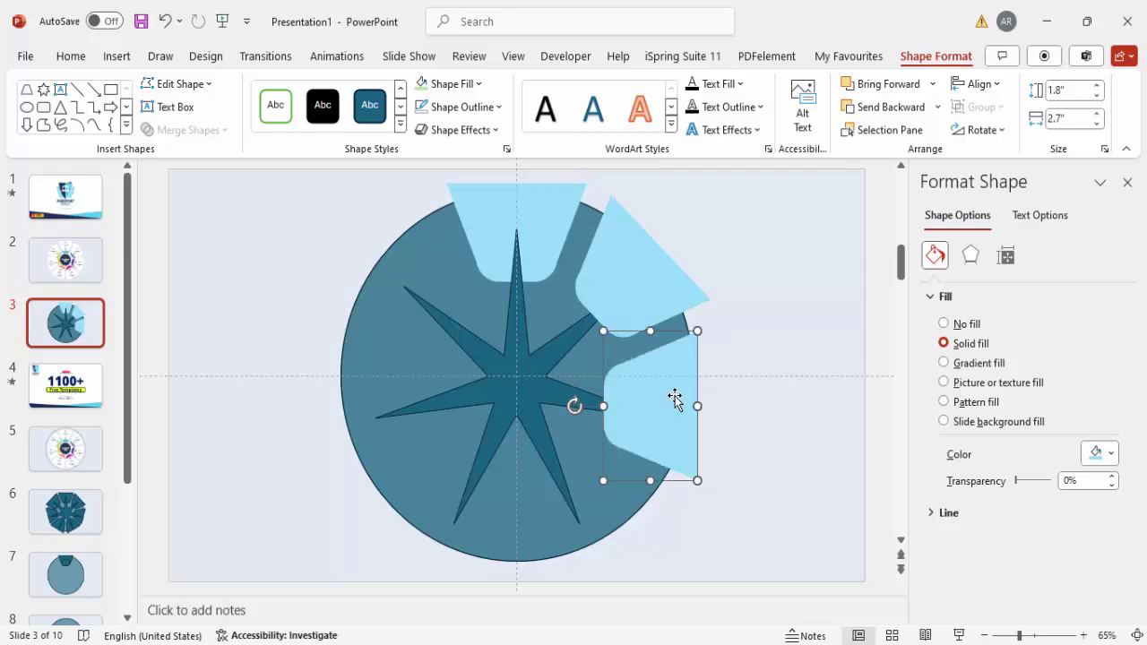
drag(675, 401, 681, 401)
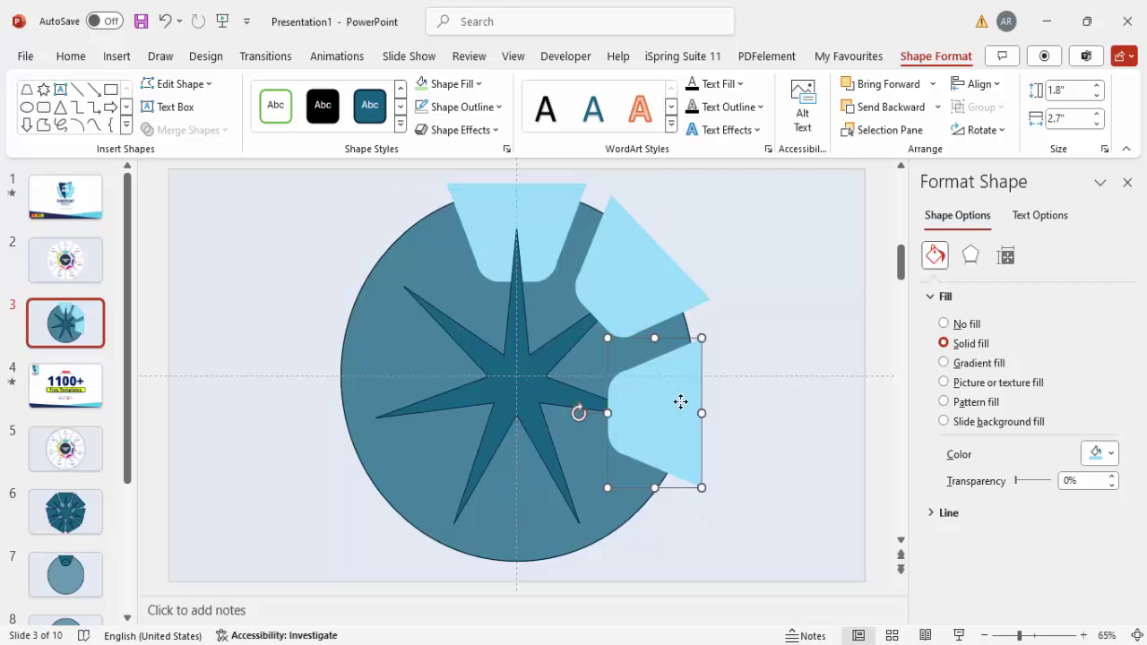
key(alt+Right)
drag(685, 399, 678, 402)
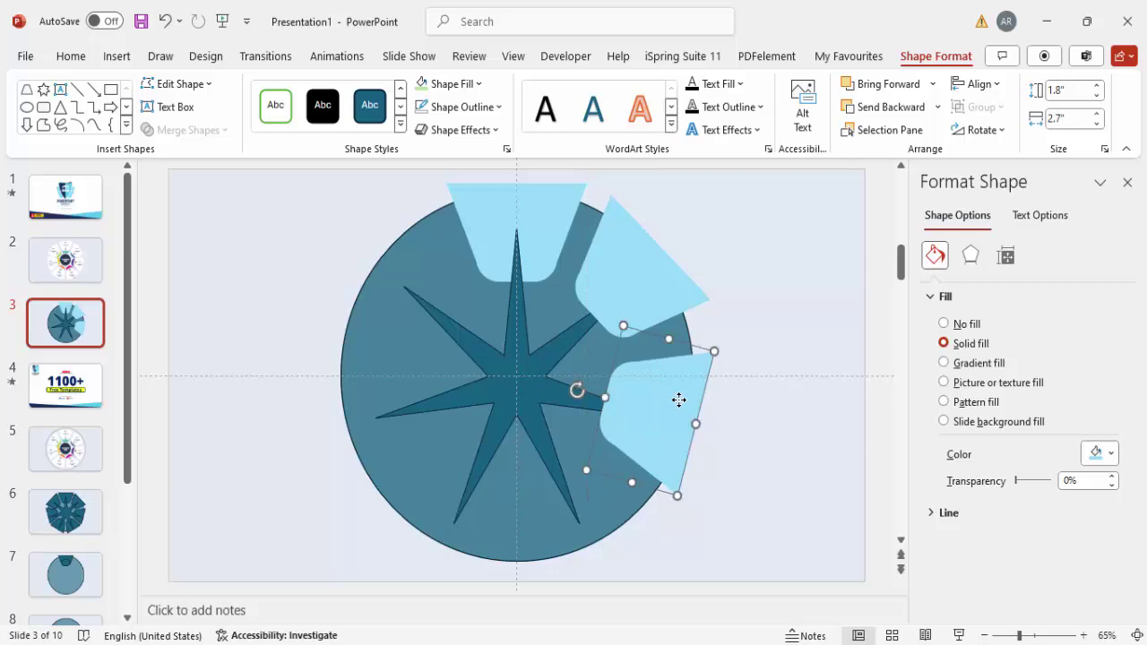
Duplicate it again and place the rotated copy on the circle's lower edge.
key(ctrl+d)
drag(697, 525, 571, 504)
key(alt+Right)
key(alt+Right)
key(alt+Right)
key(alt+Right)
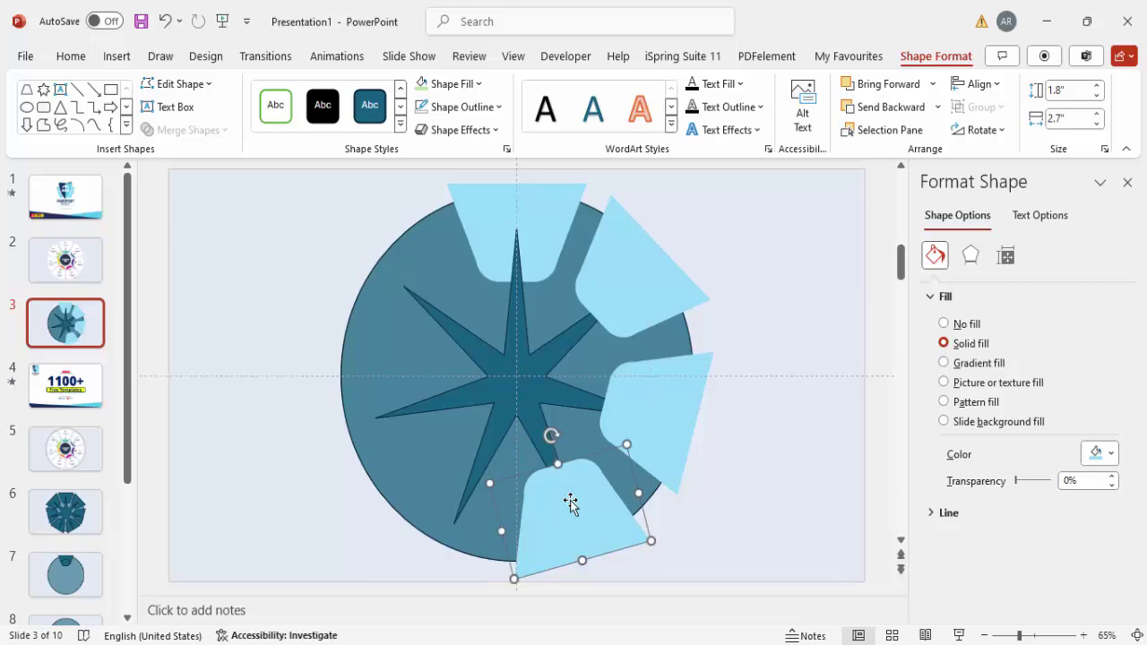
Re-rotate the lower copy and position it in the gap at the circle's lower left.
key(alt+Left)
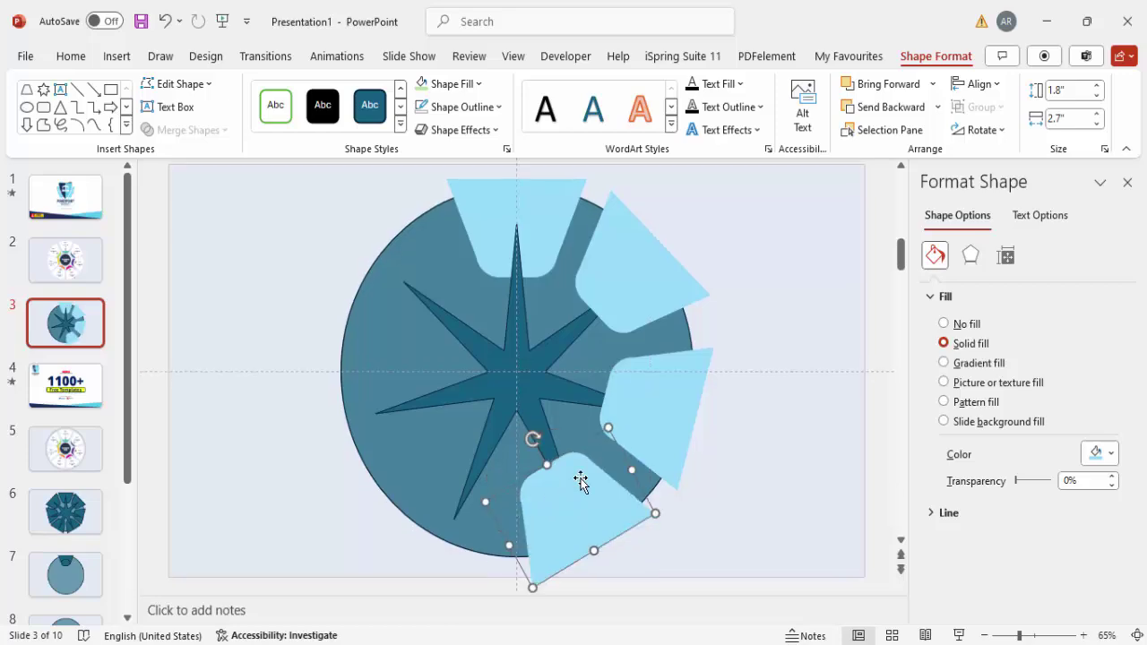
key(alt+Left)
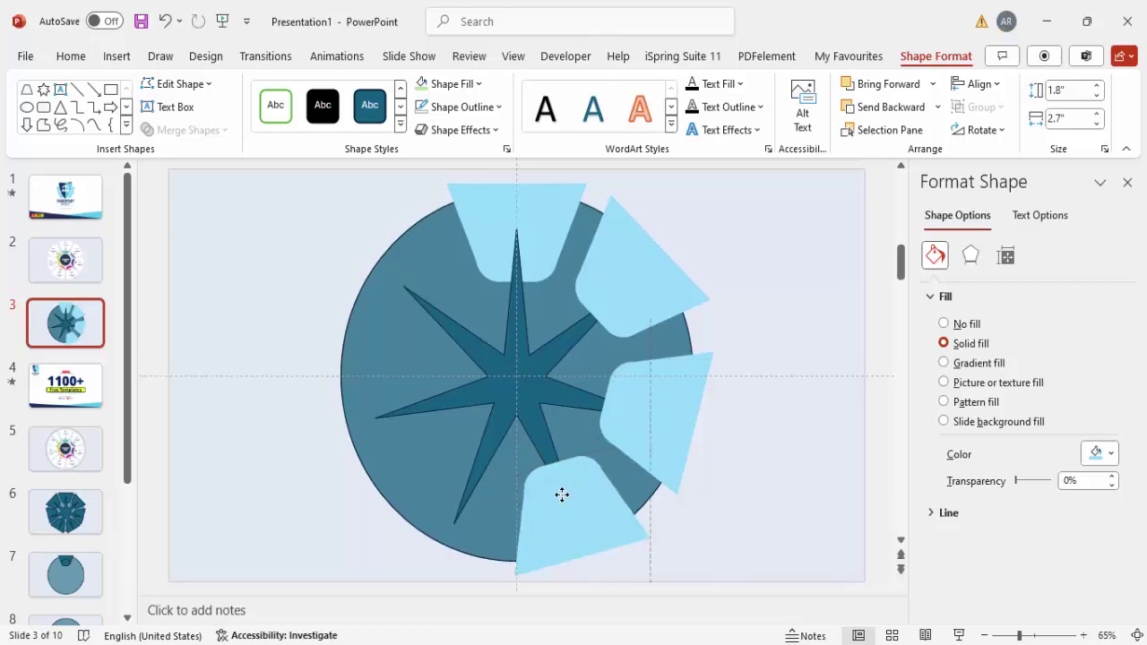
drag(568, 494, 430, 423)
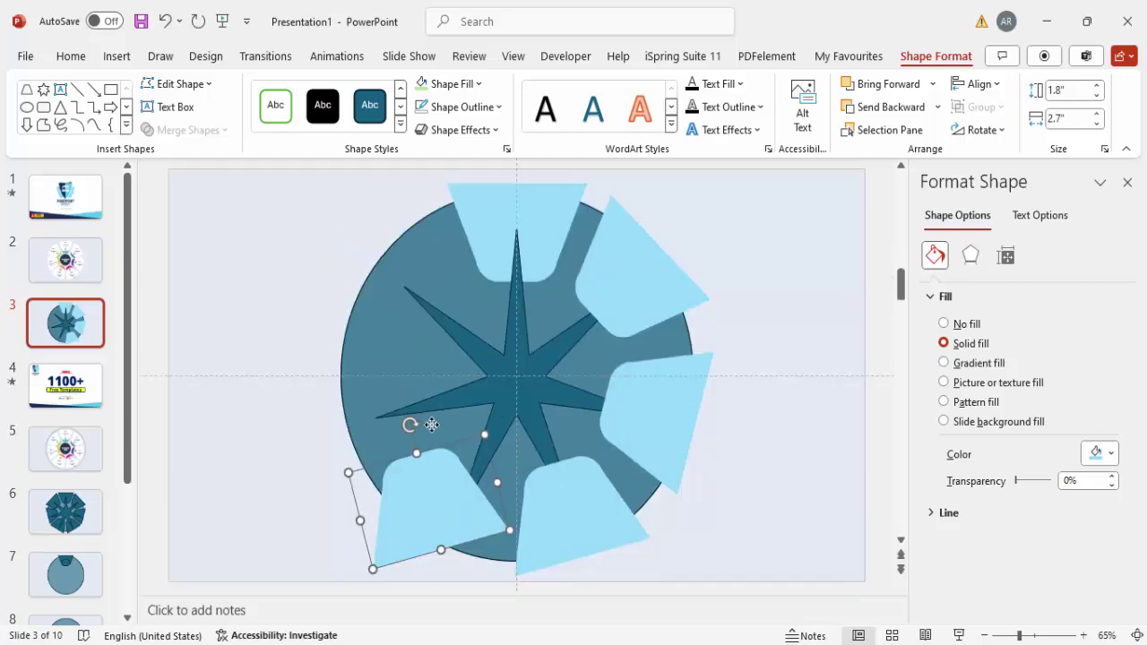
key(alt+Right)
key(alt+Right)
key(alt+Right)
key(alt+Right)
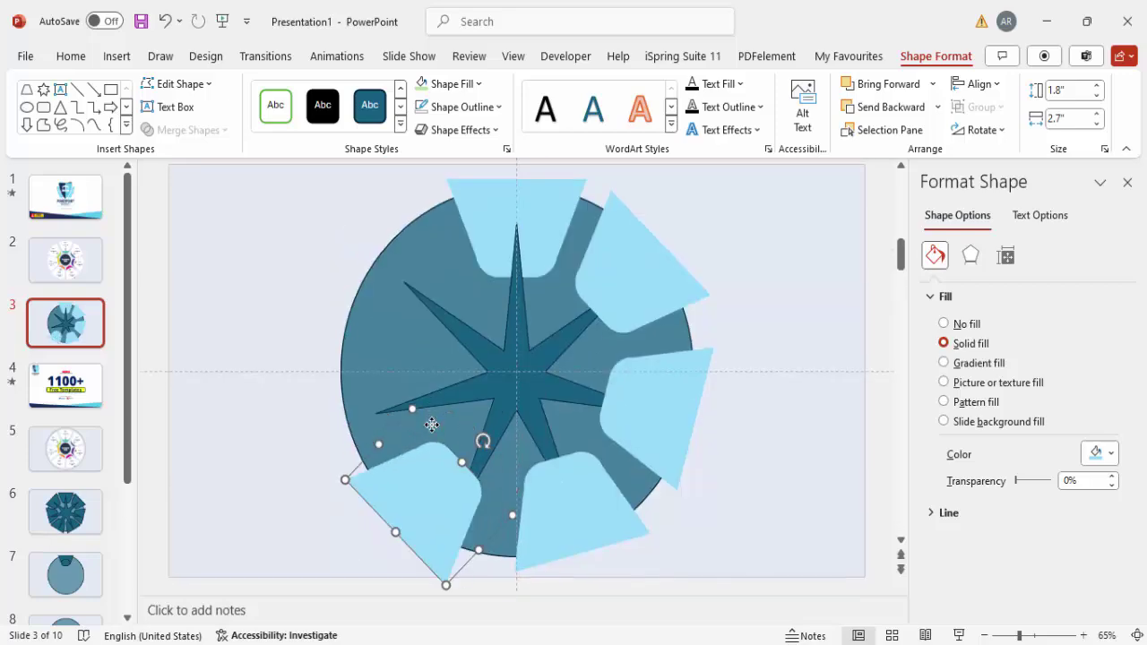
drag(415, 488, 441, 489)
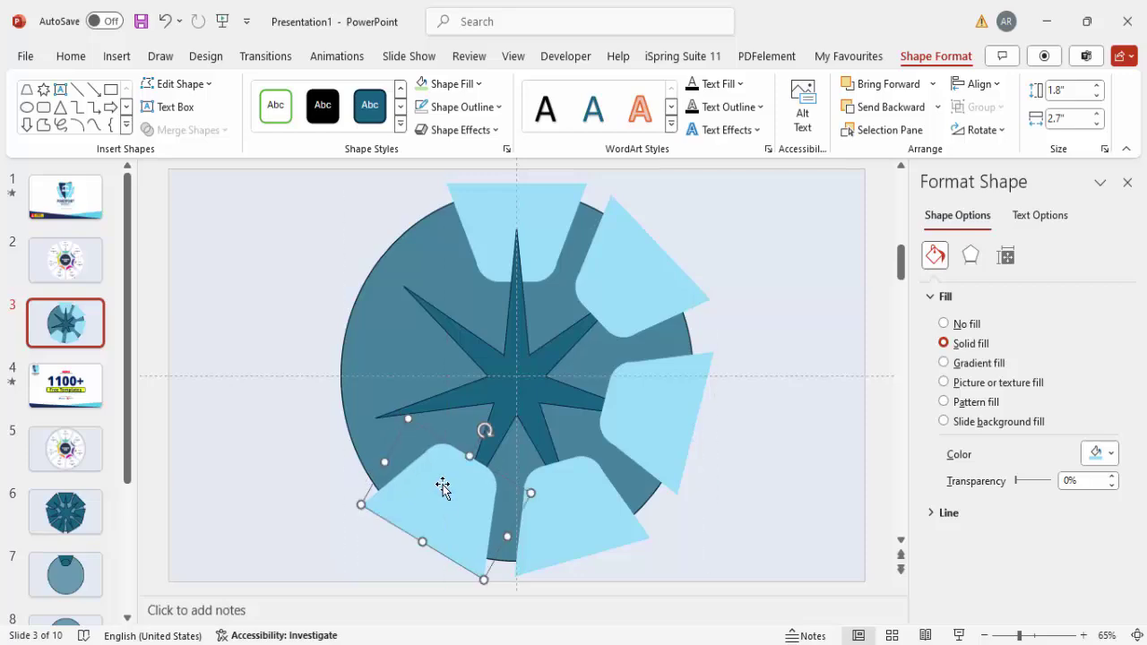
Duplicate that segment, rotate it, and place copies on the circle's left and upper-left.
key(ctrl+d)
key(alt+Right)
key(alt+Right)
key(alt+Right)
key(alt+Right)
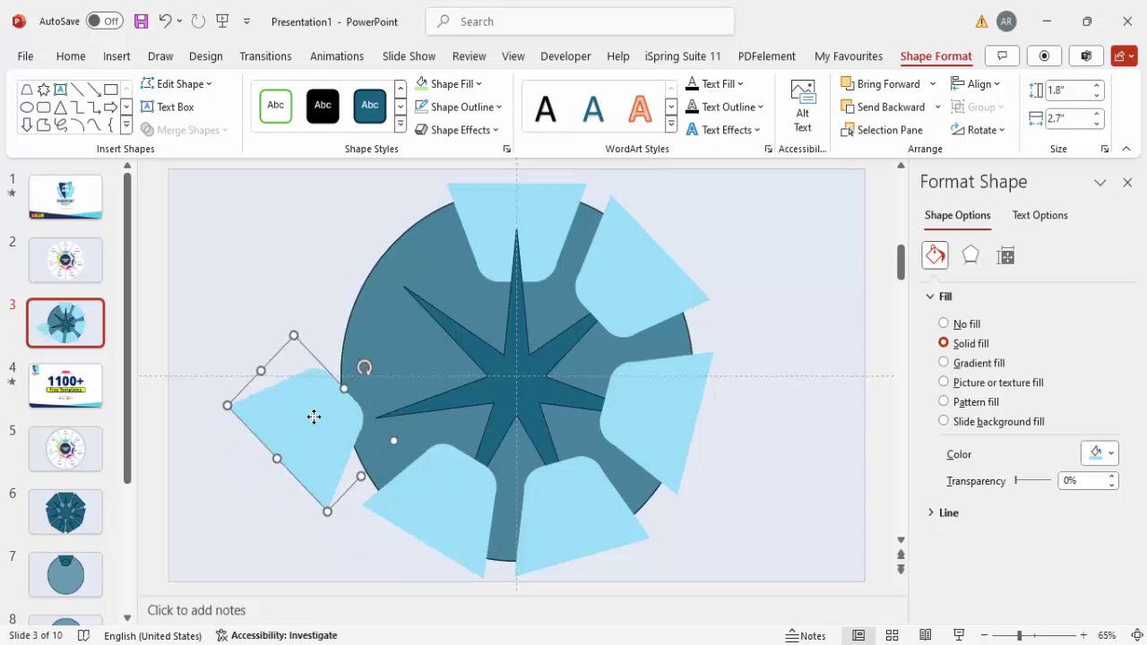
drag(326, 442, 373, 252)
key(alt+Right)
key(alt+Right)
key(alt+Right)
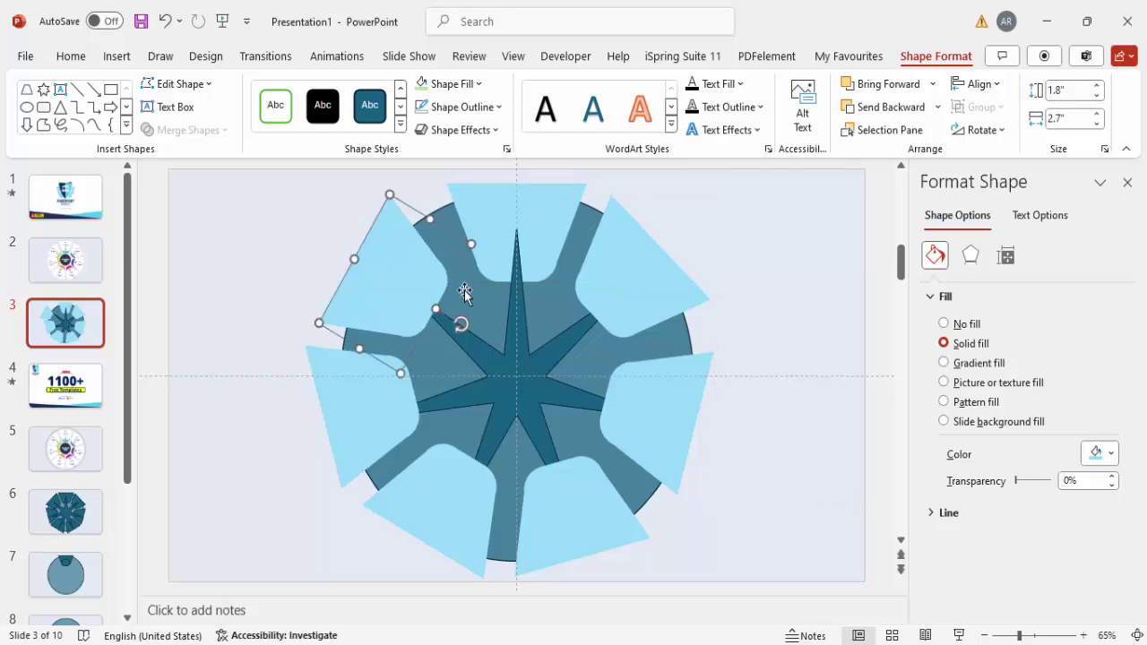
click(544, 388)
Duplicate slide 3 as slide 4, then delete slide 3's star and select all its shapes.
right_click(50, 320)
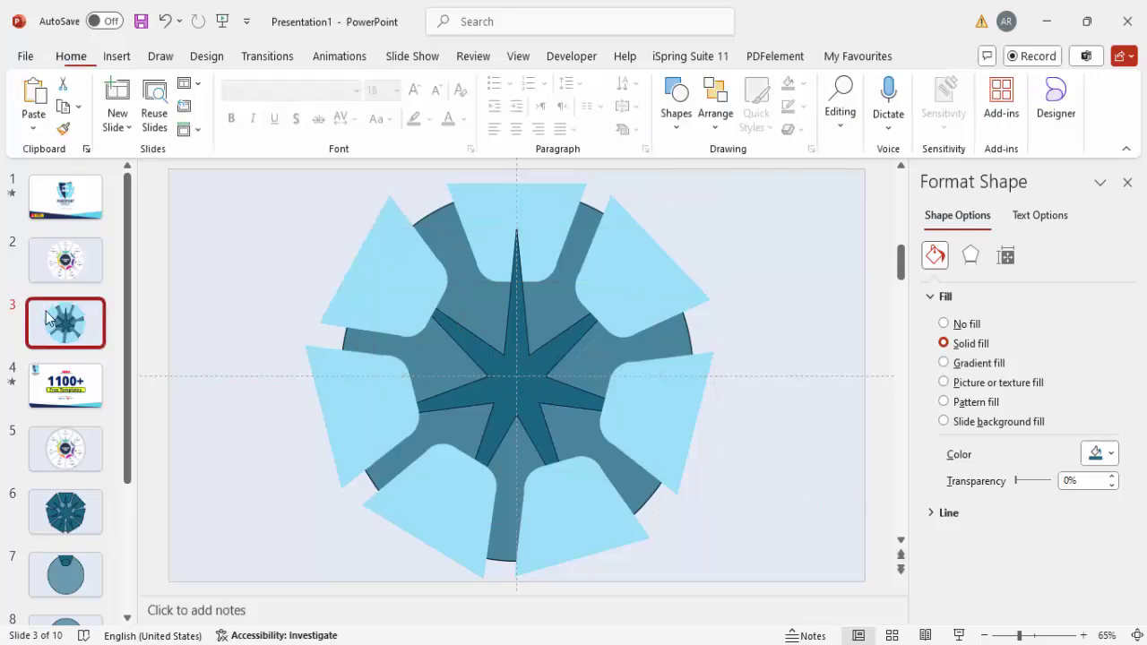
click(141, 393)
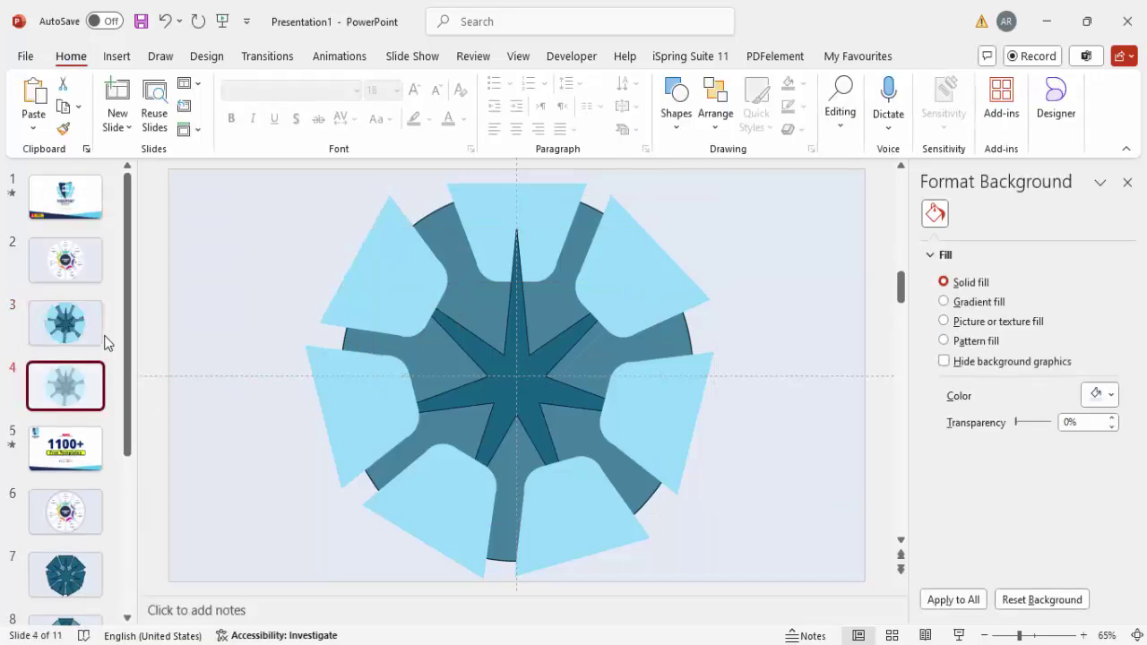
click(98, 334)
click(533, 364)
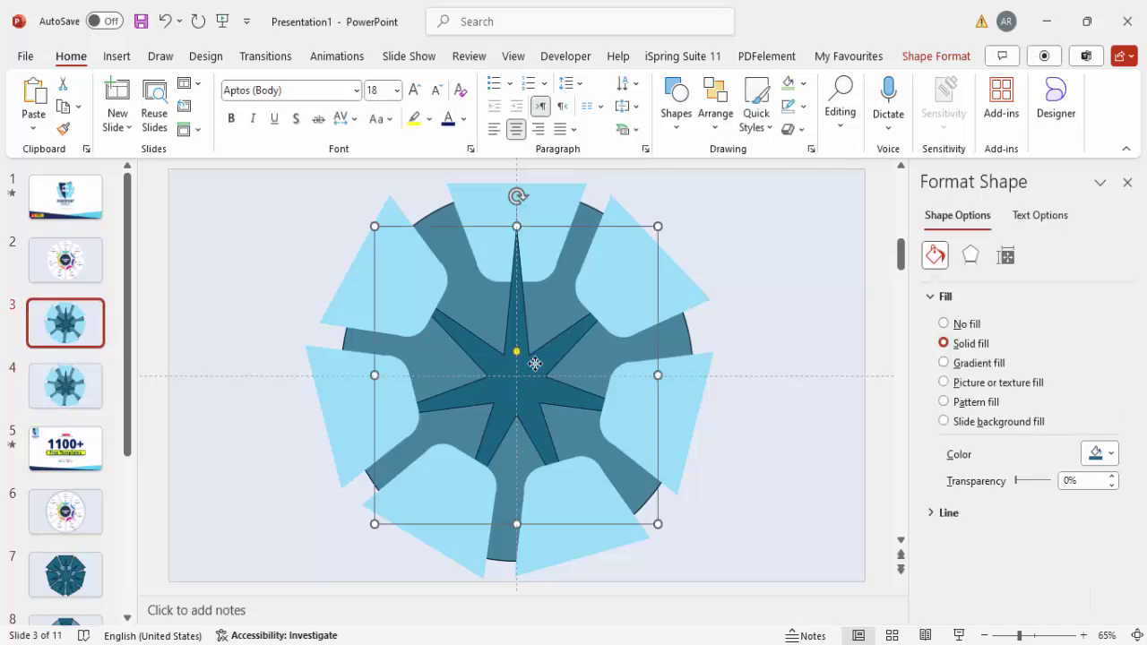
key(Delete)
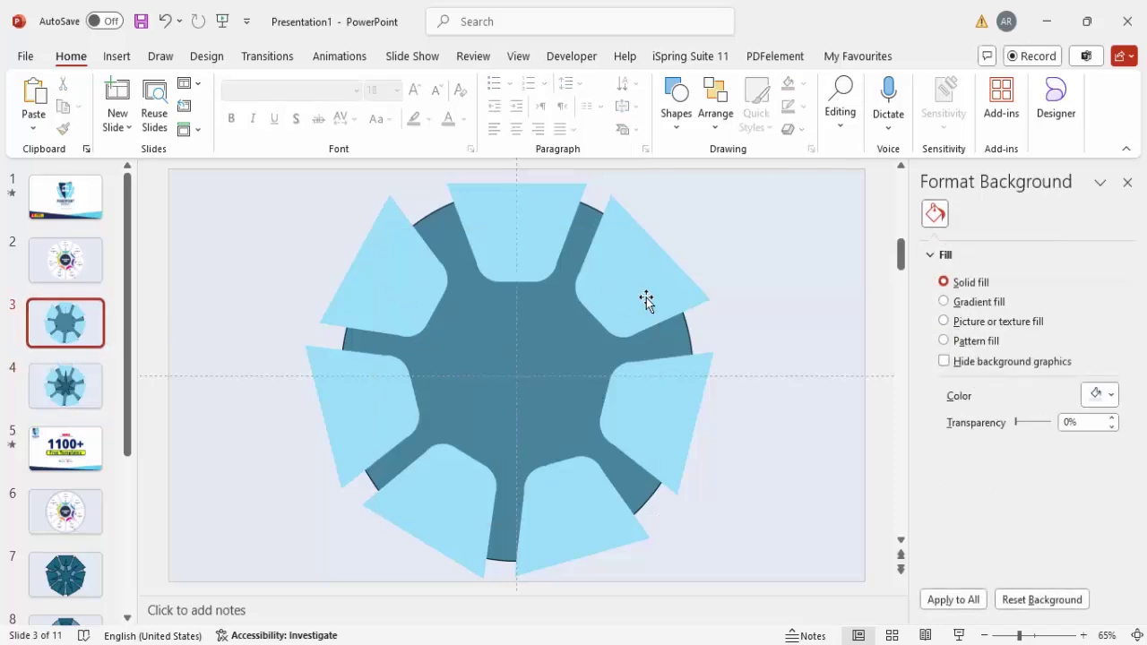
key(ctrl+a)
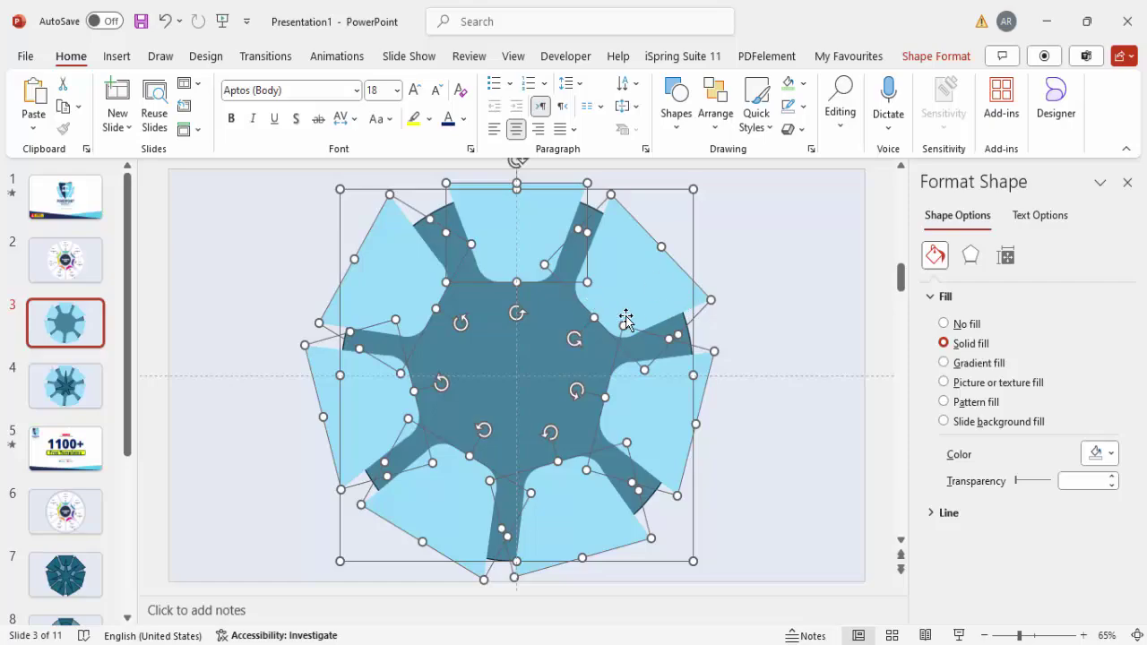
Fragment the selected shapes and delete the large leftover background piece.
click(936, 56)
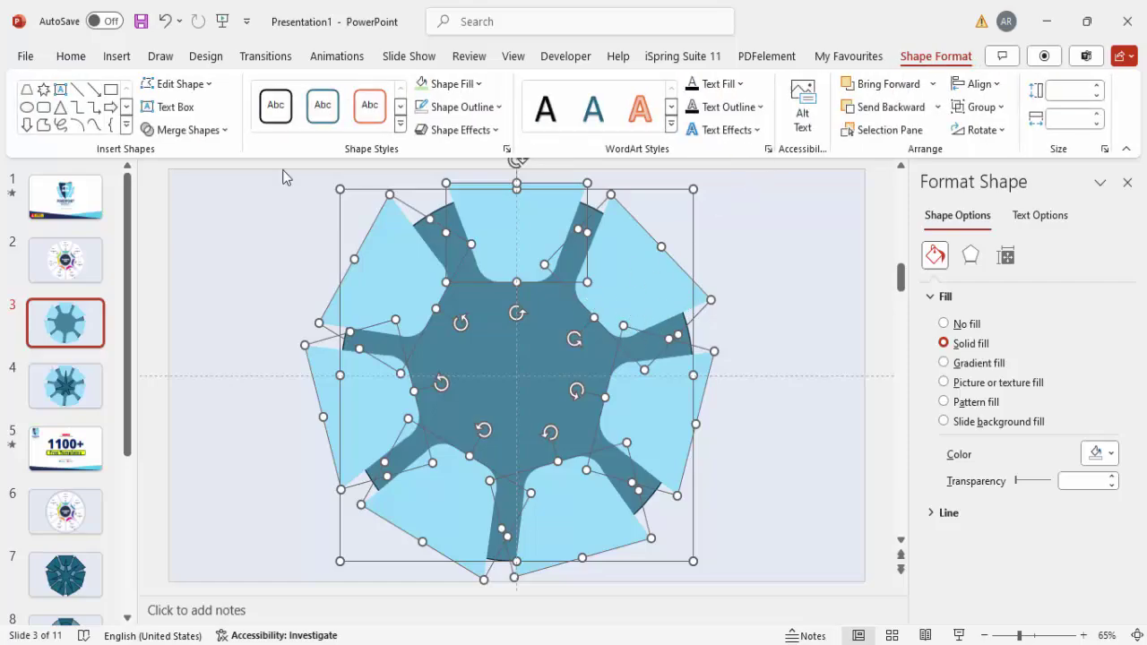
click(198, 130)
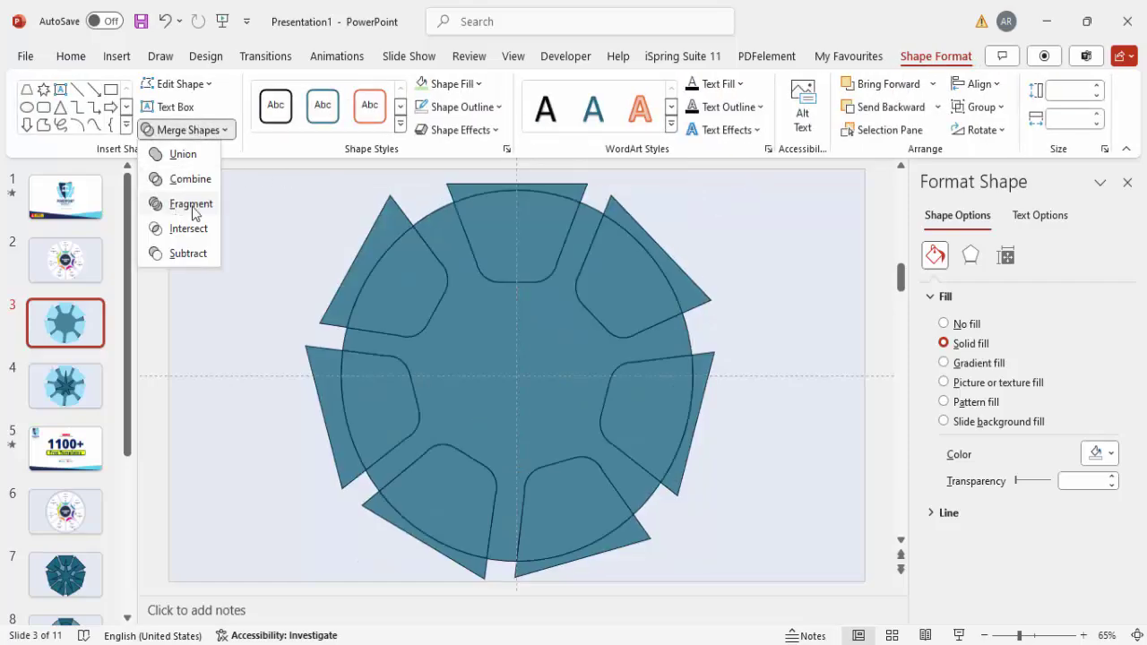
click(190, 203)
click(742, 273)
click(520, 367)
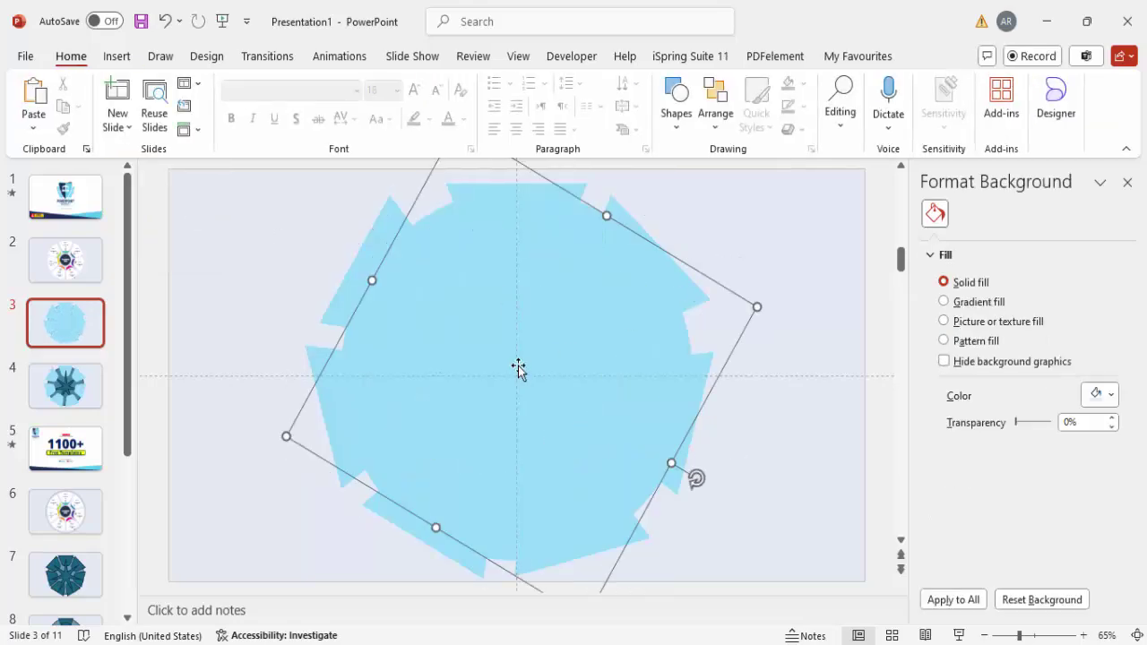
key(Delete)
Delete the protruding tip and overlay slivers on the right, bottom and lower-left segments.
click(658, 263)
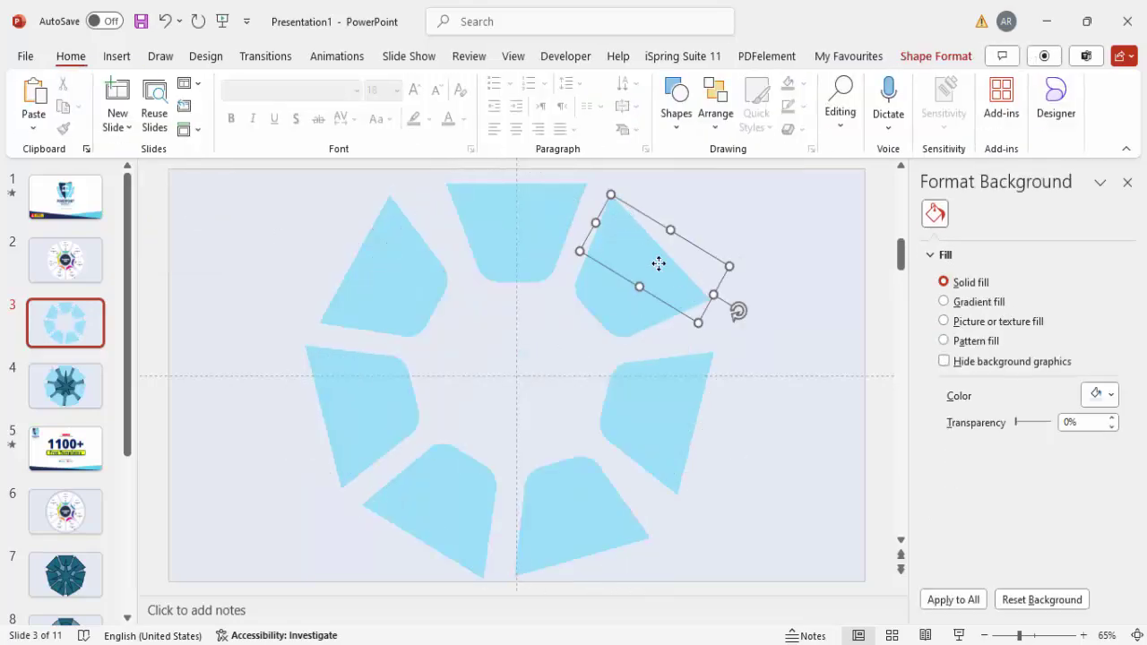
click(695, 376)
key(Delete)
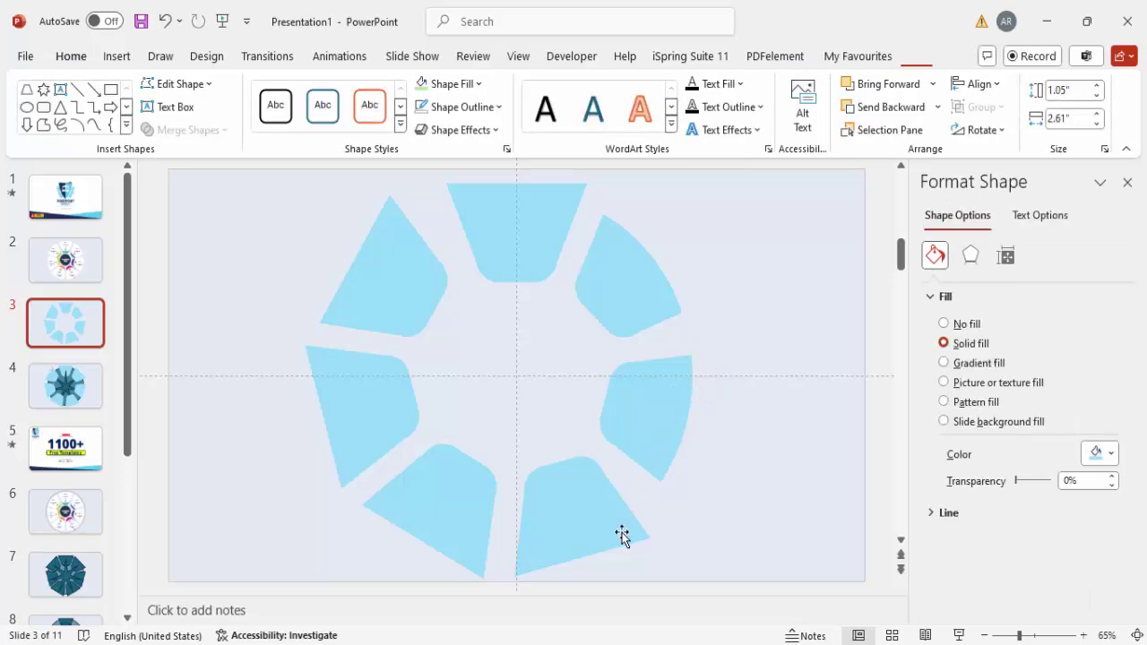
click(622, 542)
key(Delete)
click(481, 564)
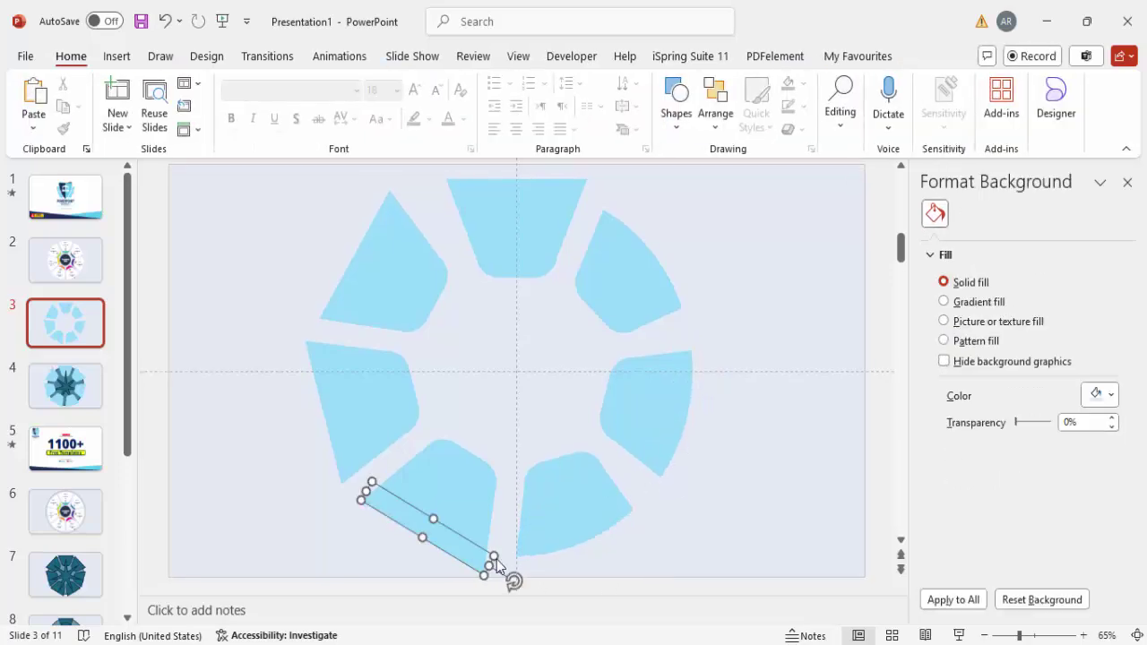
key(Delete)
click(340, 436)
key(Delete)
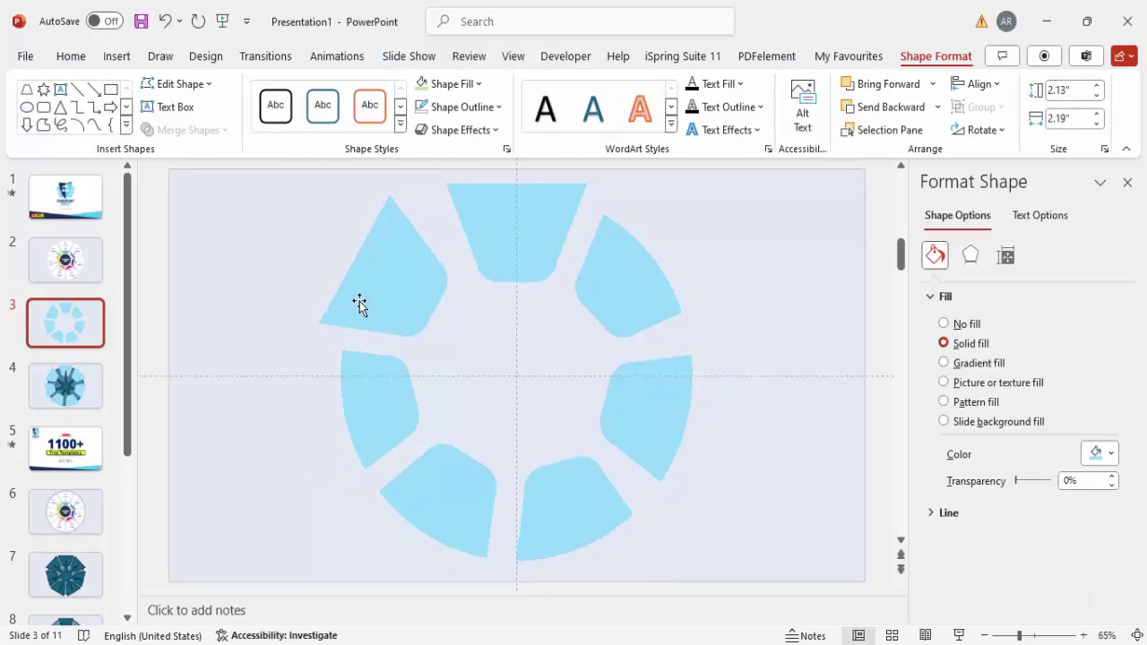
Remove the upper-left and top overlay slivers, then select all seven ring segments.
click(367, 285)
key(Delete)
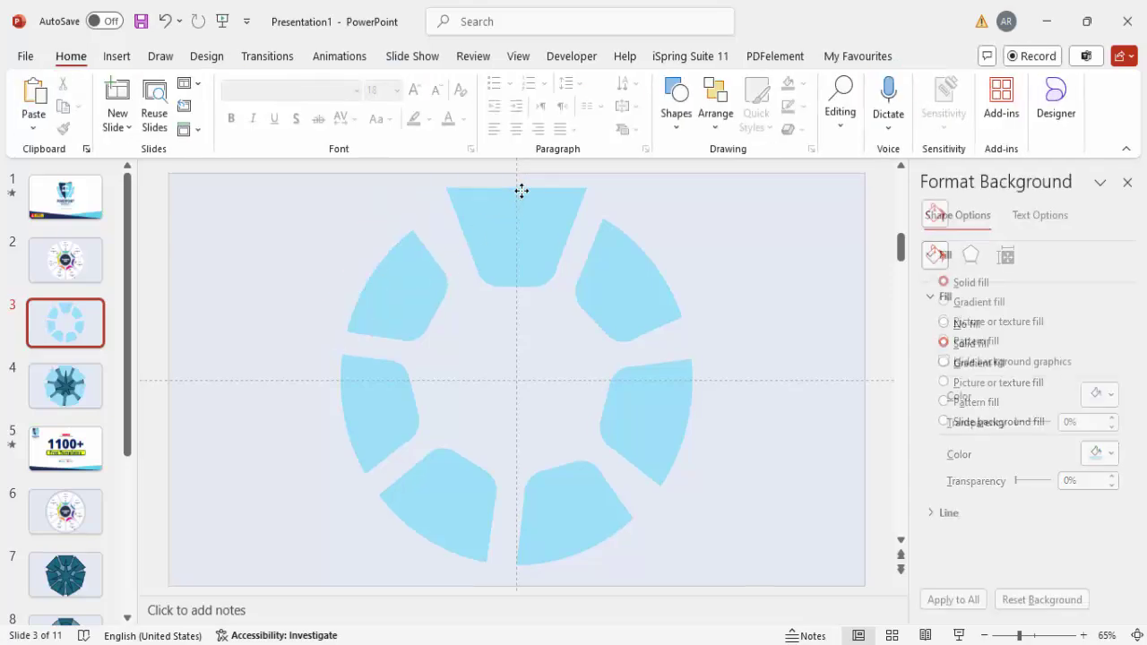
click(520, 189)
key(Delete)
key(ctrl+z)
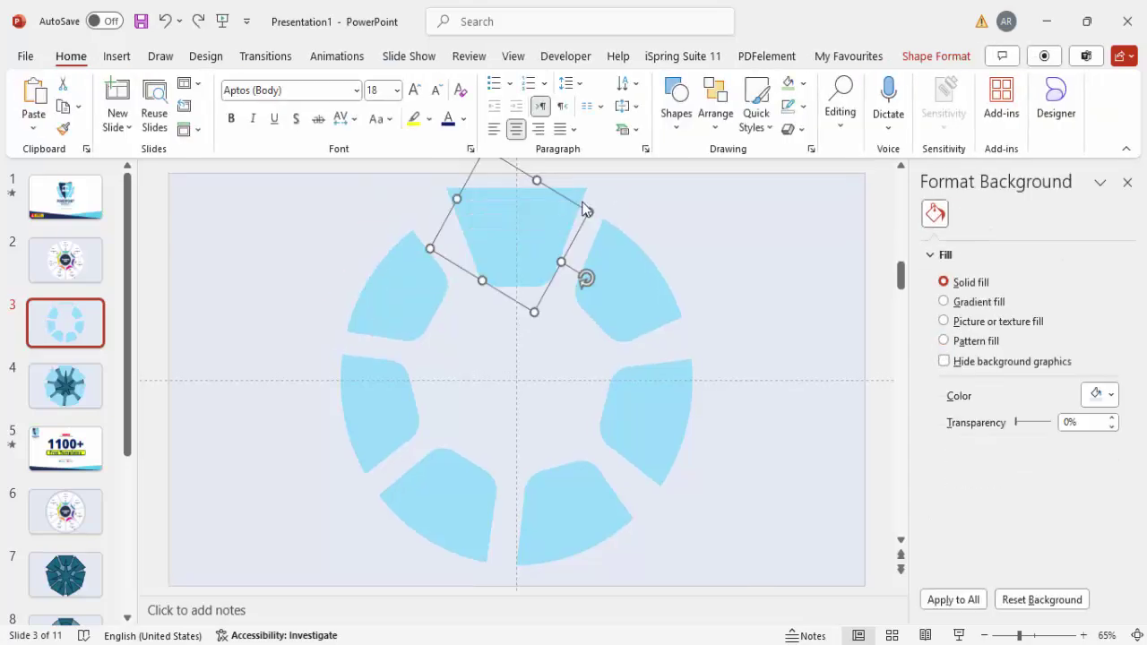
key(Delete)
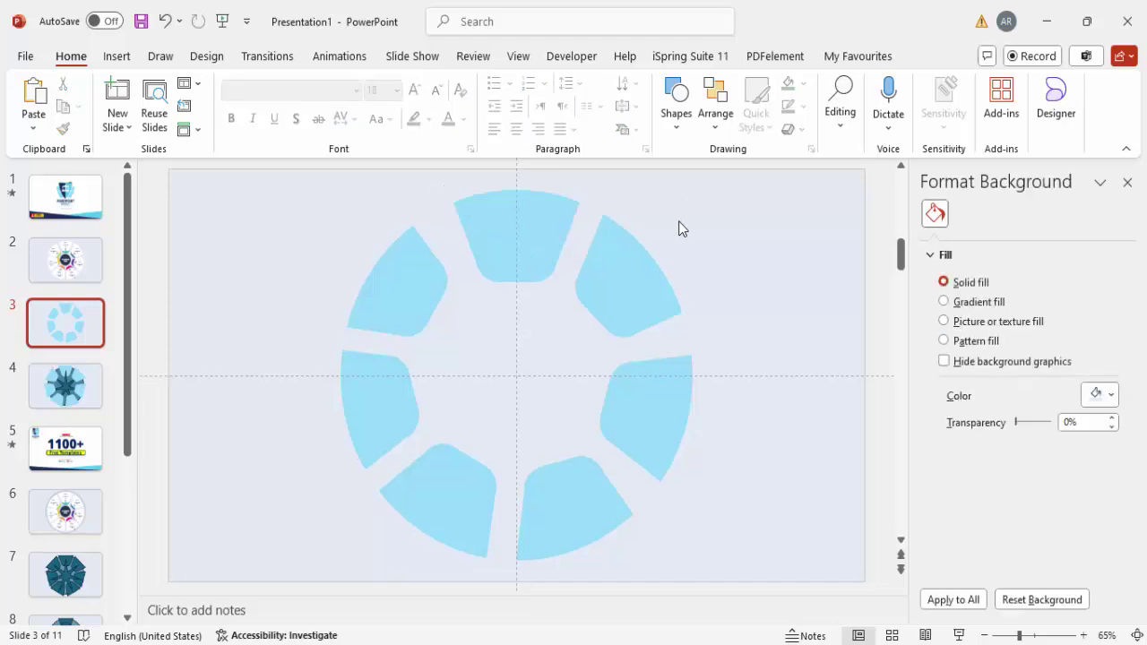
key(ctrl+a)
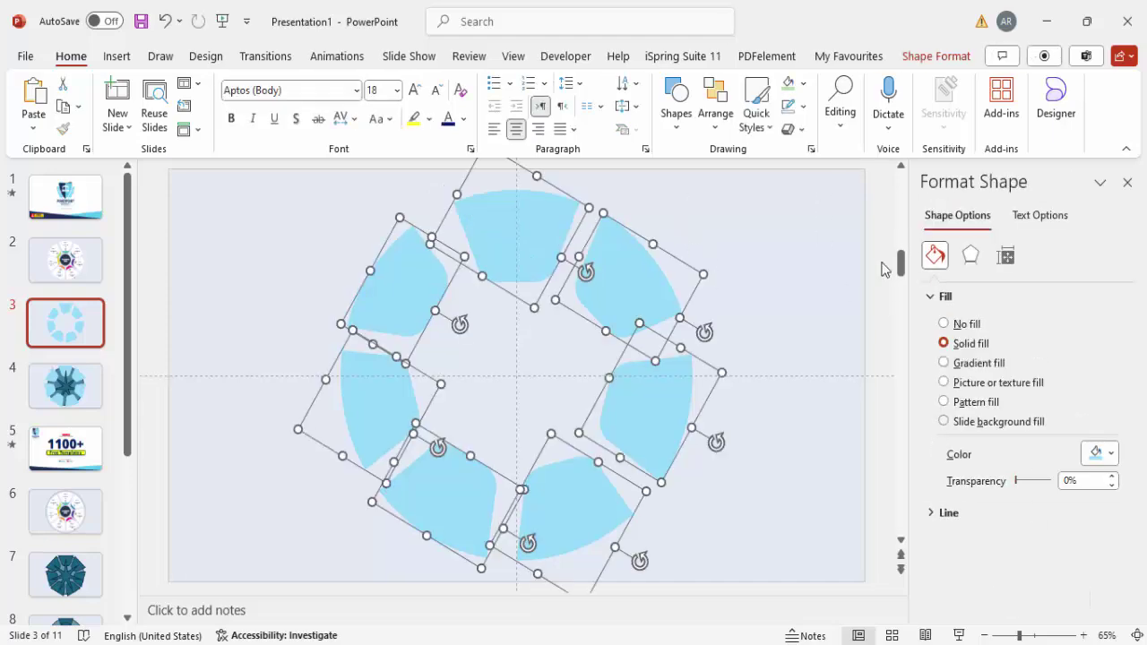
Fill the seven segments white, then group a copy of them and fill it light green.
click(802, 83)
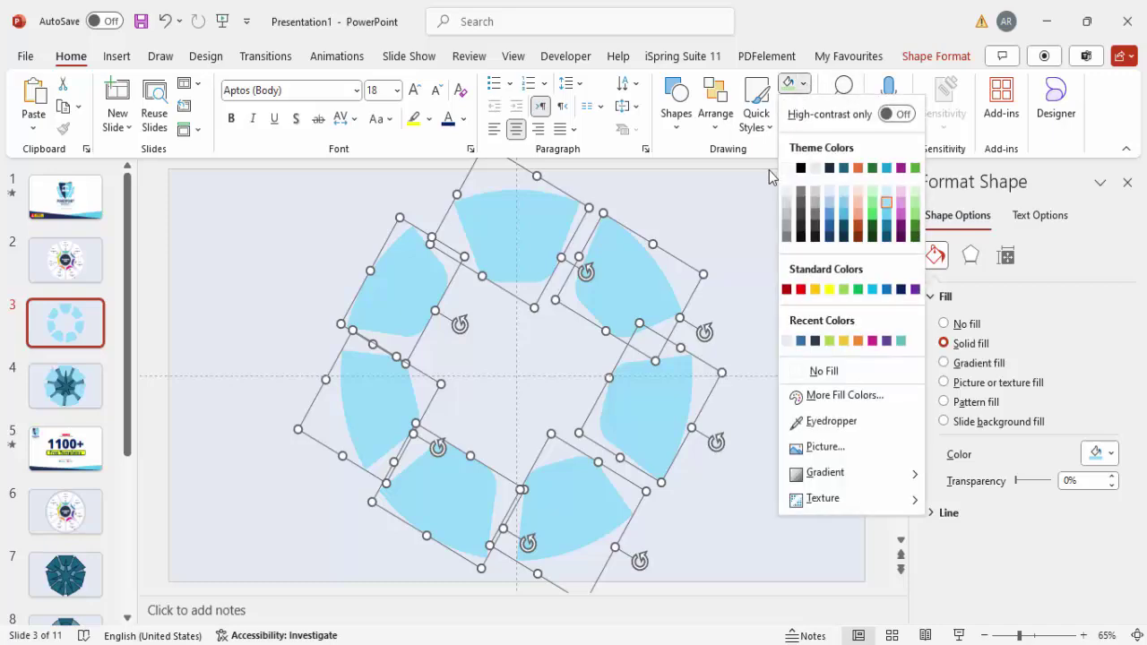
click(786, 168)
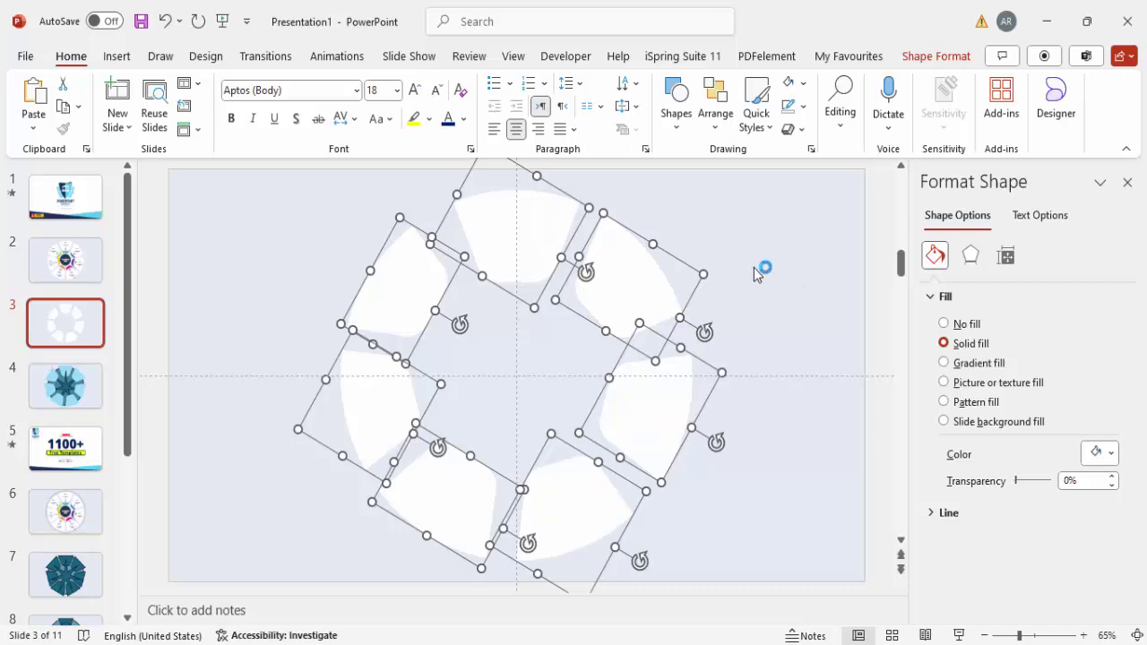
key(ctrl+g)
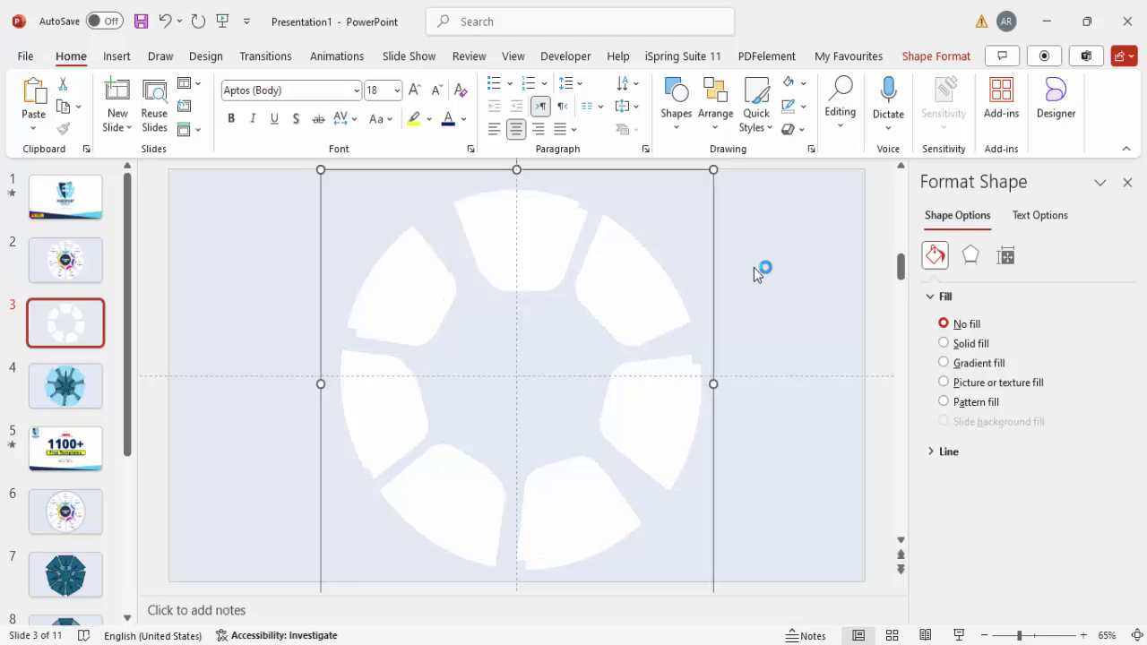
click(802, 83)
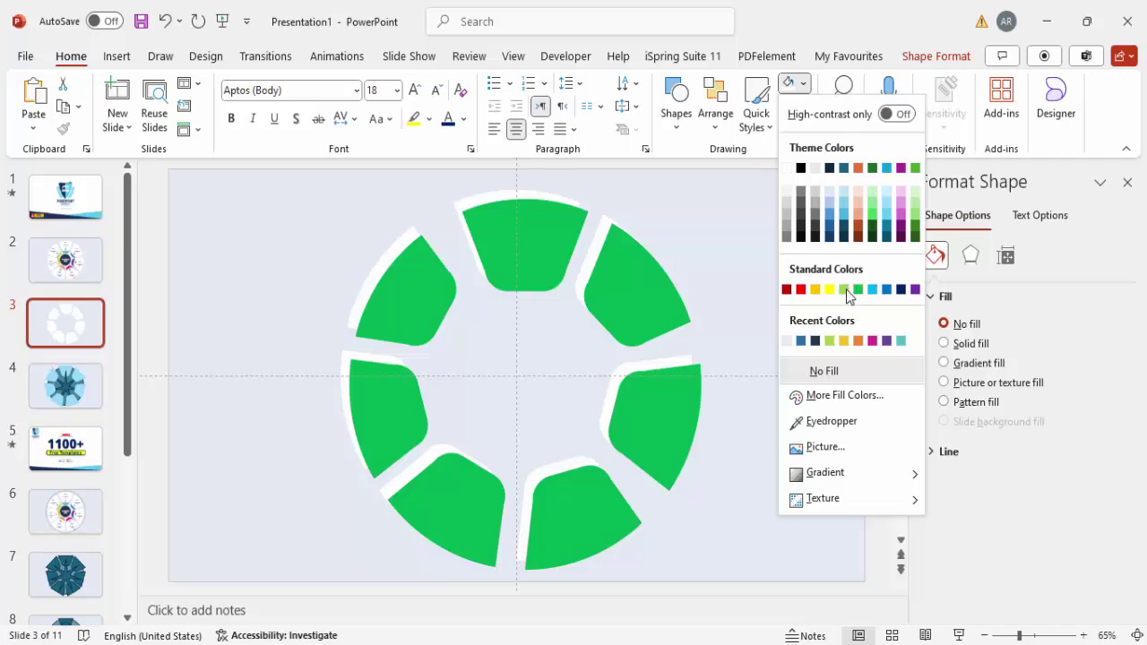
click(845, 290)
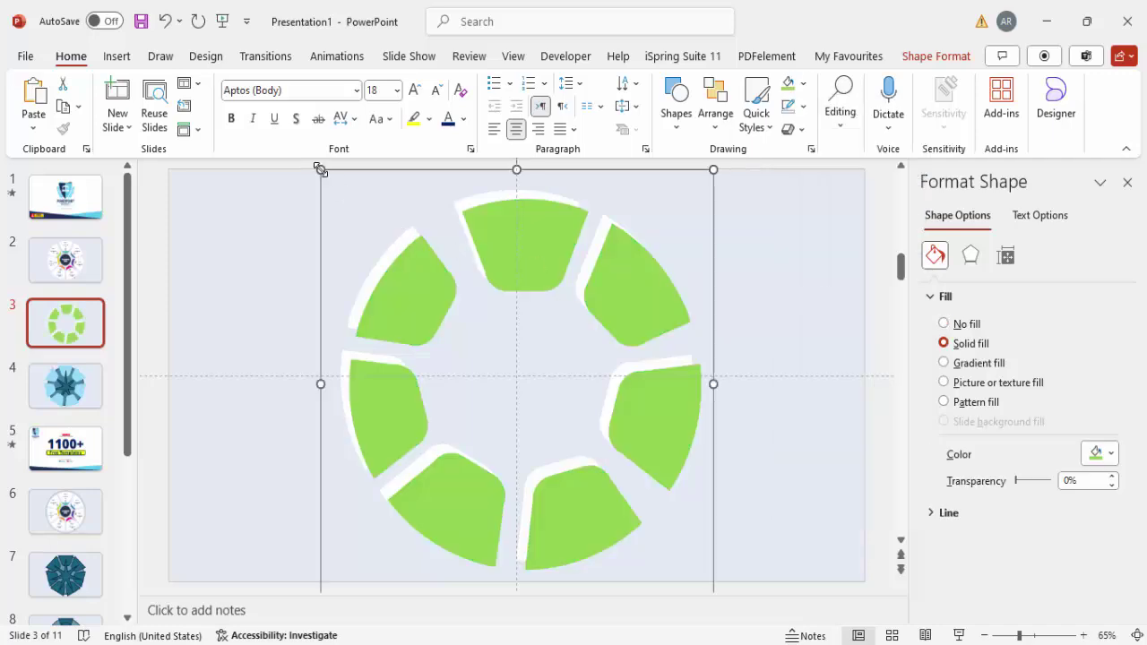
Shrink the green group and centre it horizontally and vertically on the slide.
drag(320, 170, 385, 228)
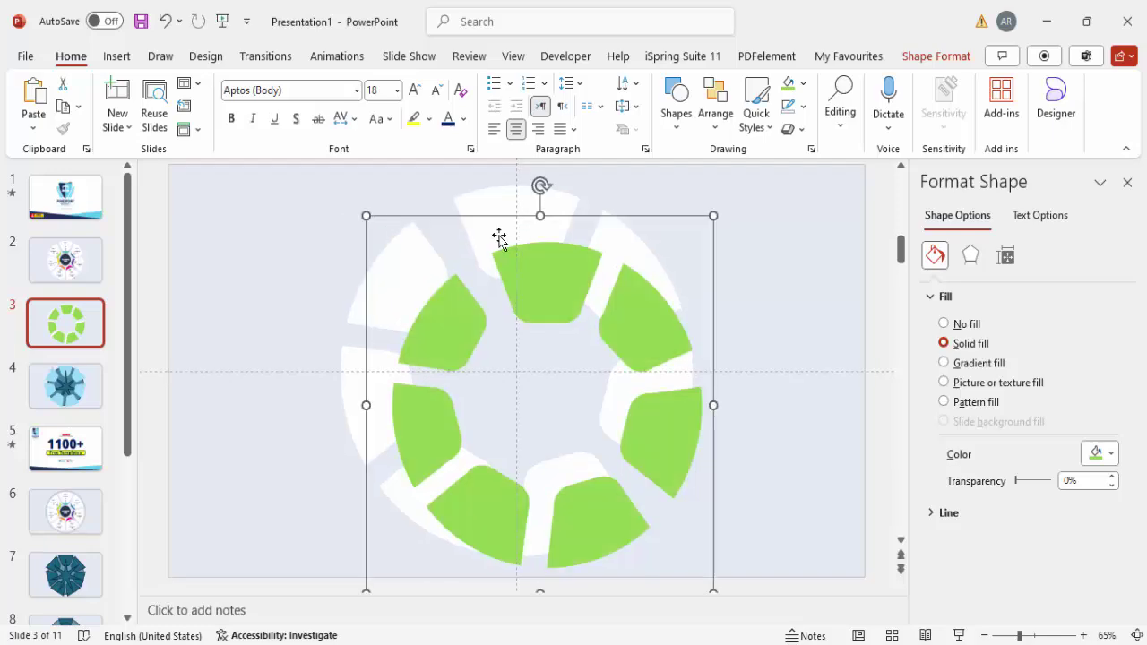
click(950, 59)
click(981, 106)
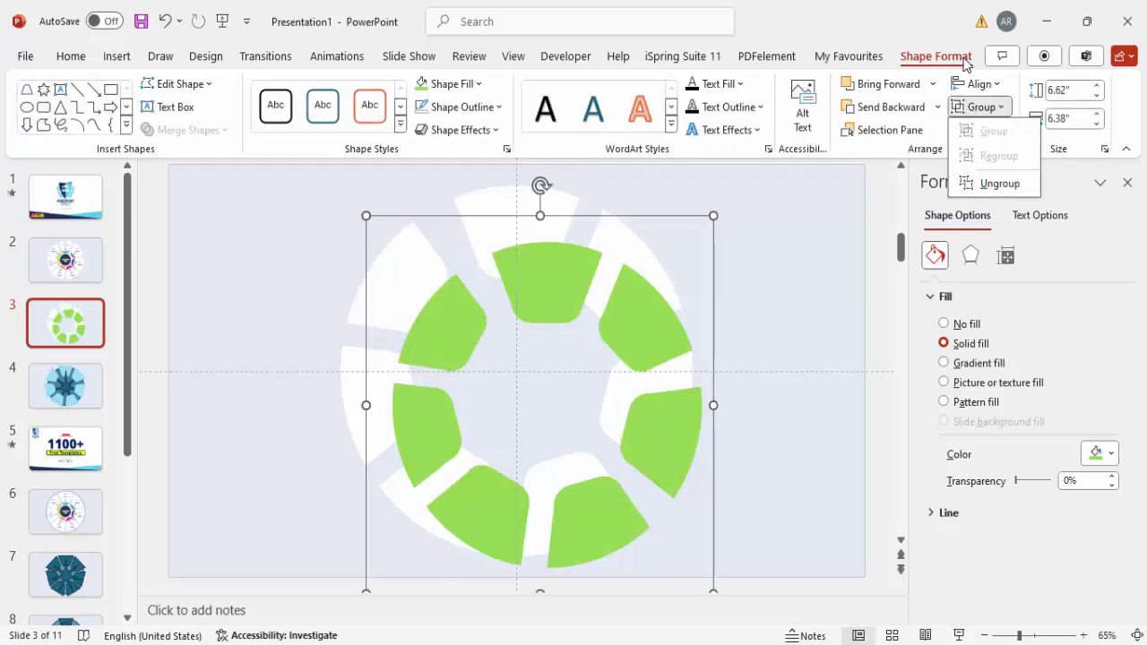
click(979, 85)
click(979, 85)
click(1004, 132)
click(986, 87)
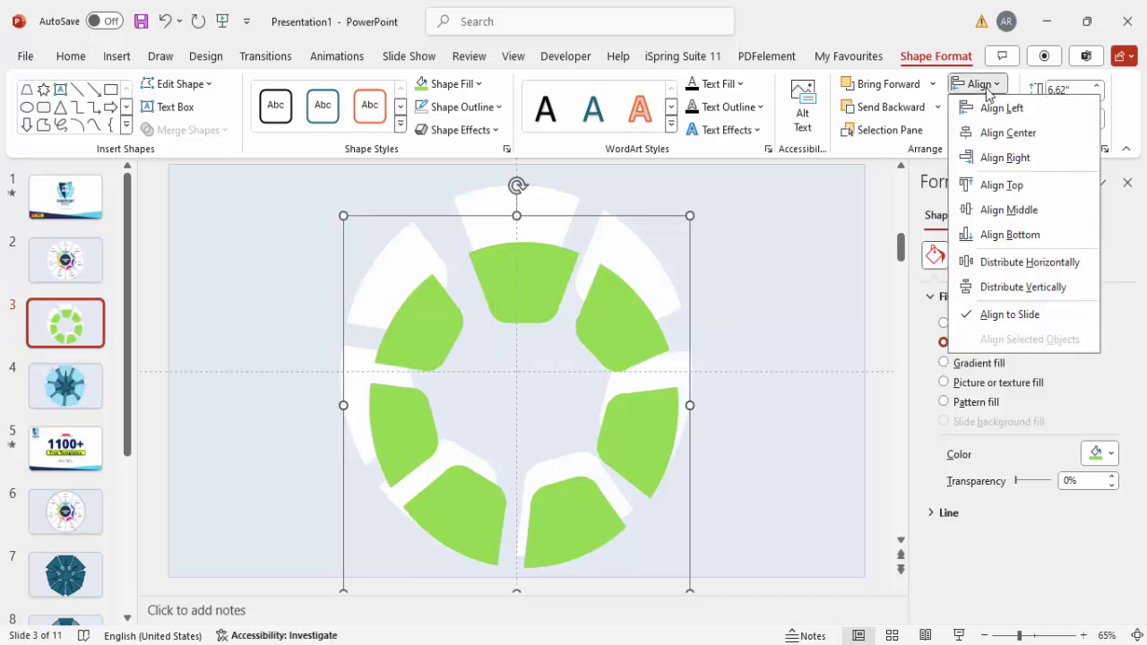
click(1022, 210)
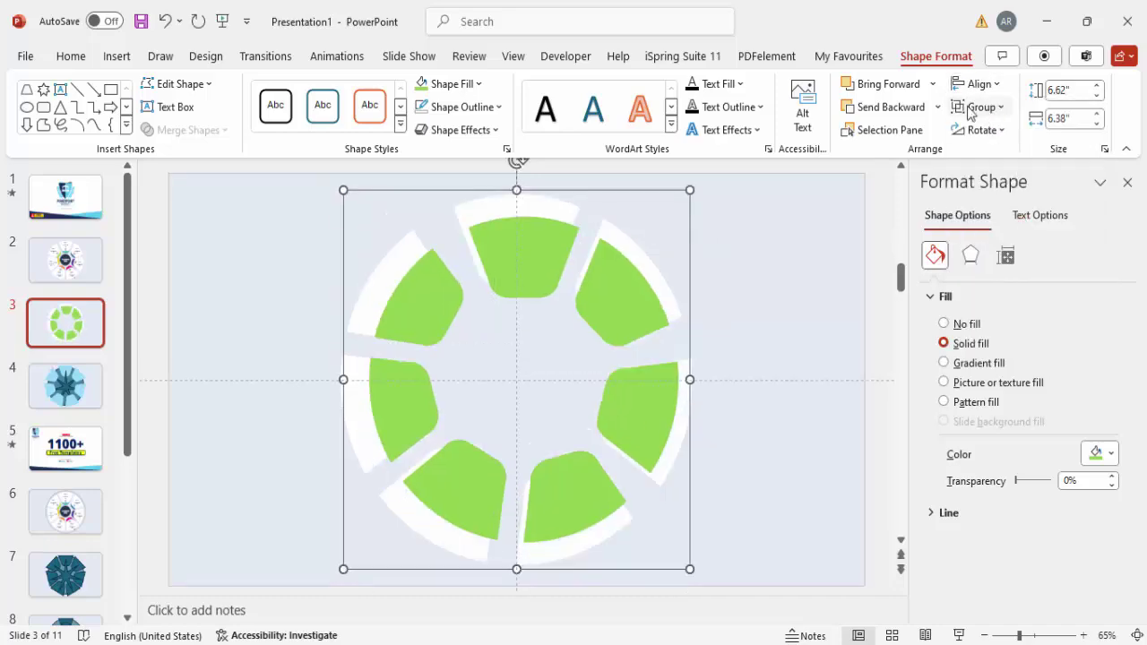
Send the green group behind the white segments and ungroup it.
click(938, 107)
click(892, 156)
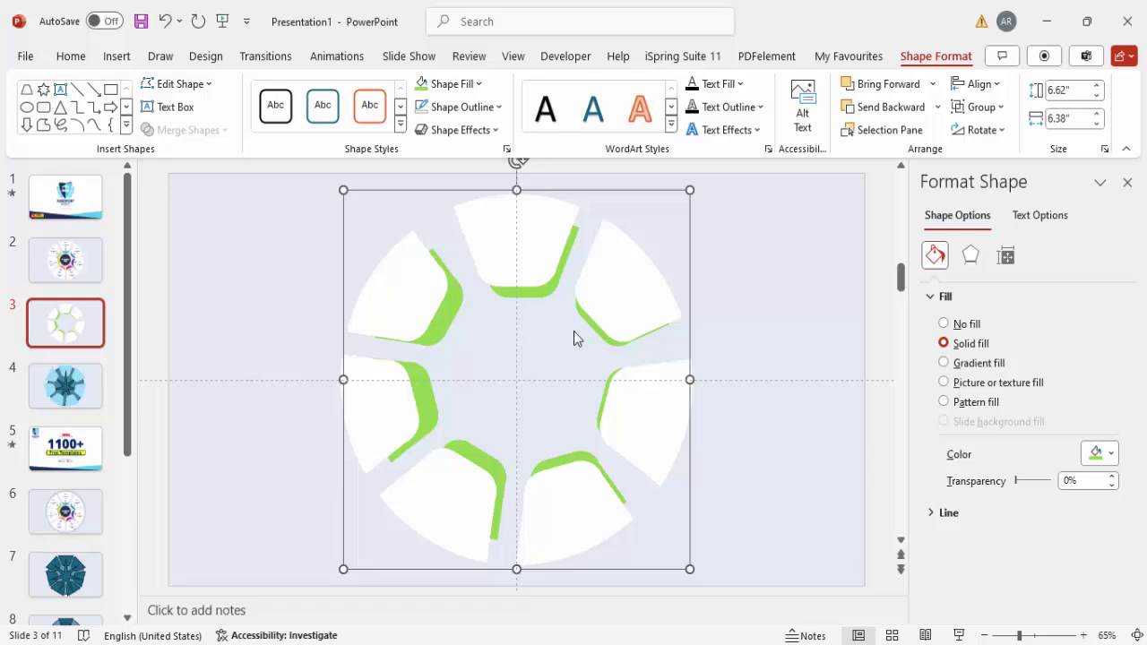
key(ctrl+shift+g)
Reposition the top and upper-right segments, nudging the upper-right one slightly upward.
click(568, 299)
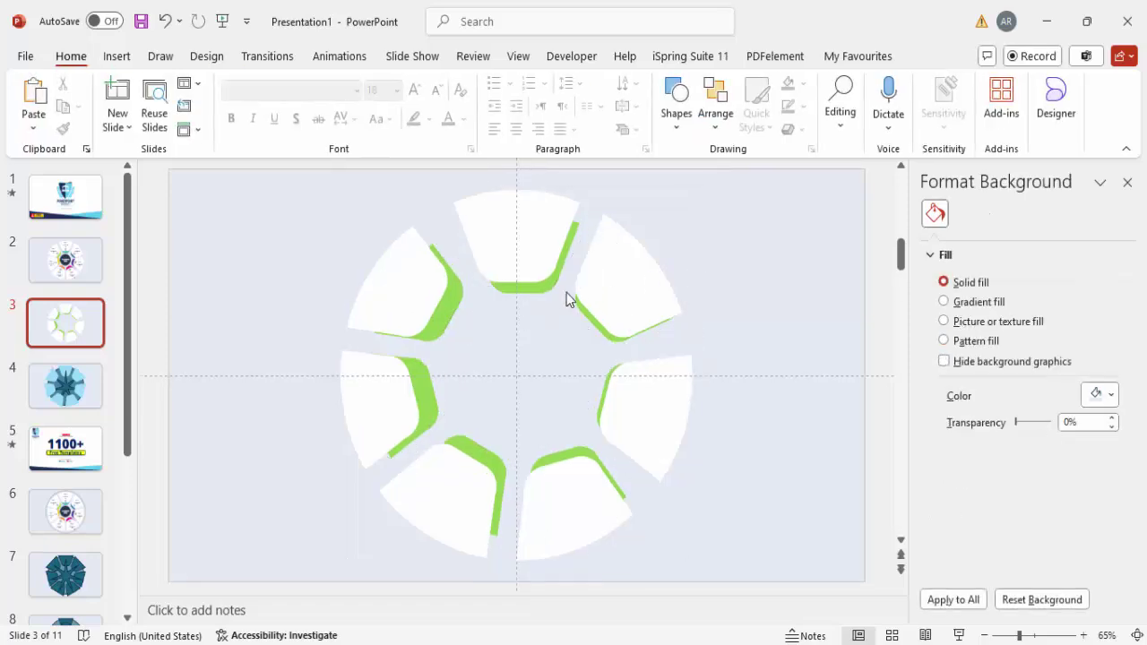
click(539, 295)
drag(539, 295, 534, 300)
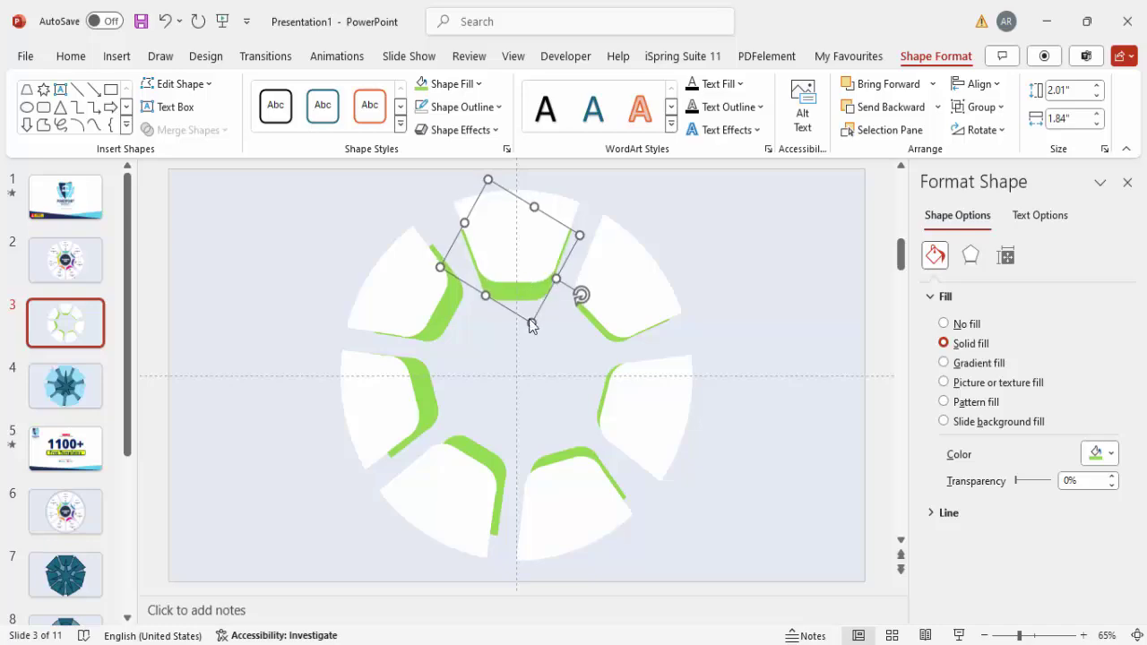
drag(613, 348, 600, 342)
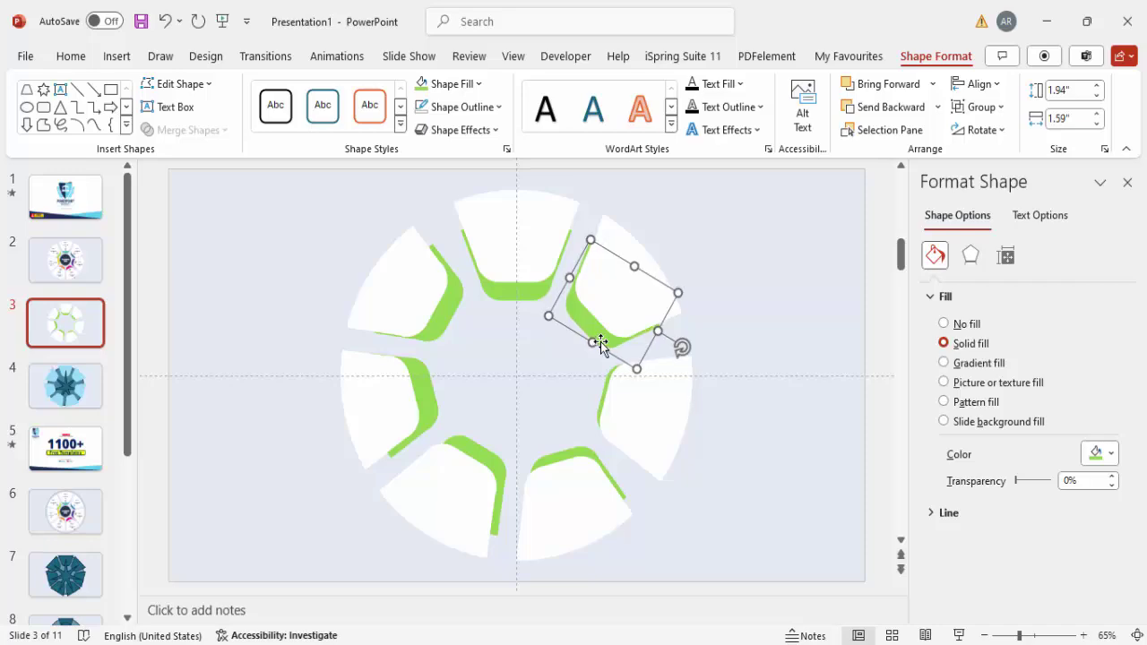
key(ctrl+Up)
key(ctrl+Up)
key(ctrl+Up)
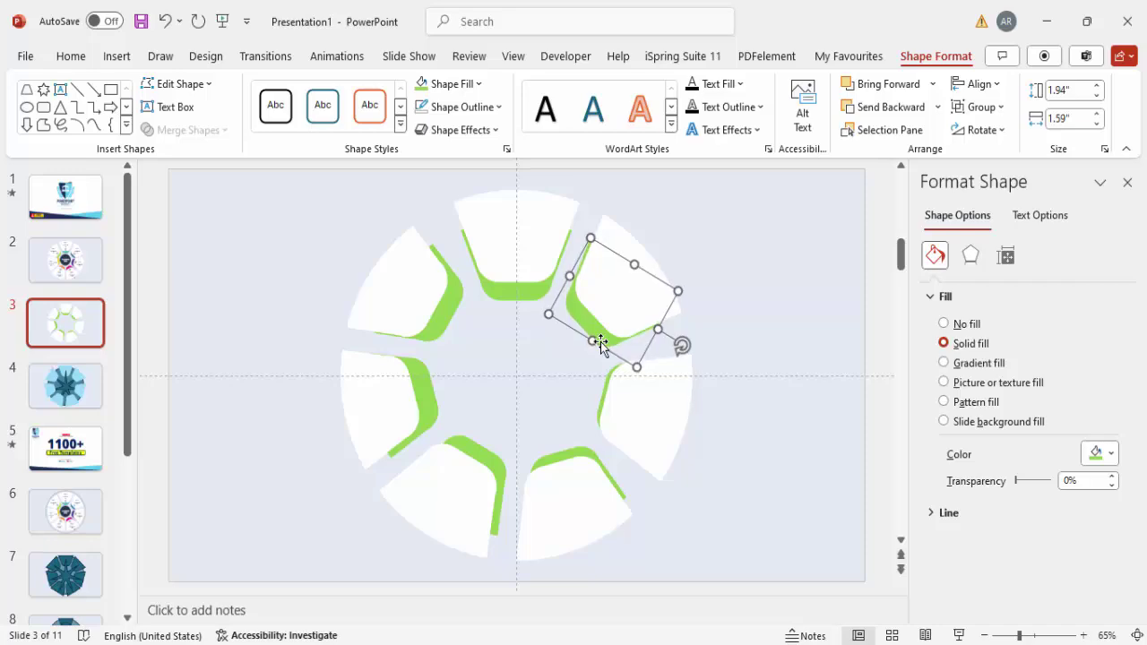
click(599, 391)
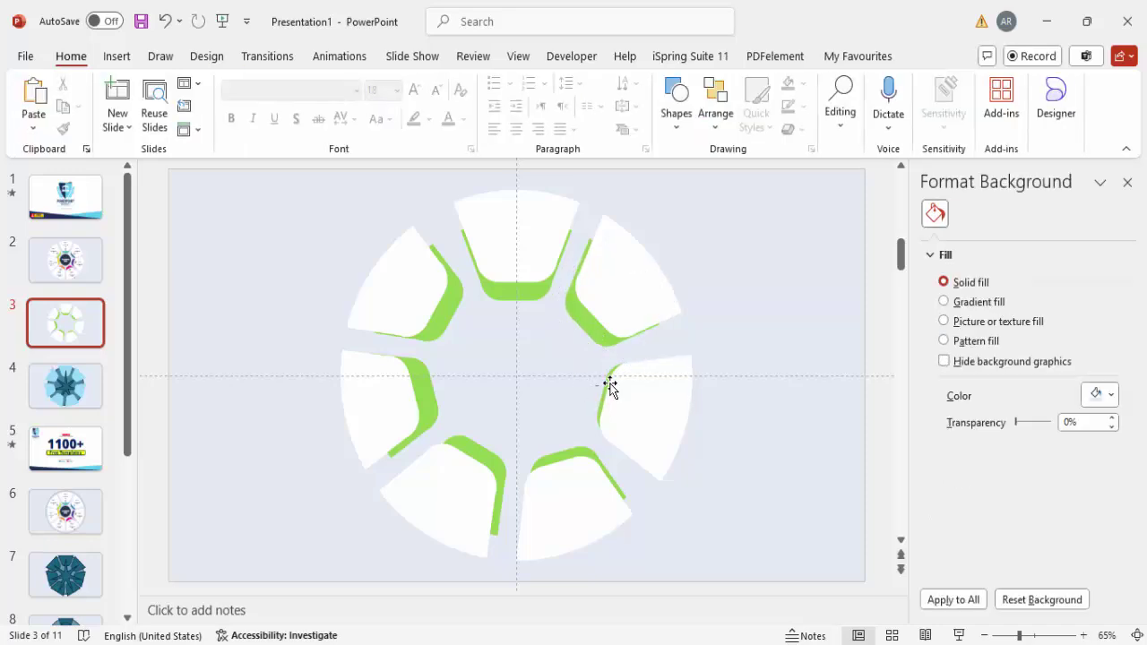
Reposition the right, lower and upper-left segments so the ring is symmetric.
click(601, 378)
click(605, 383)
drag(614, 369, 605, 361)
drag(574, 451, 561, 446)
click(492, 456)
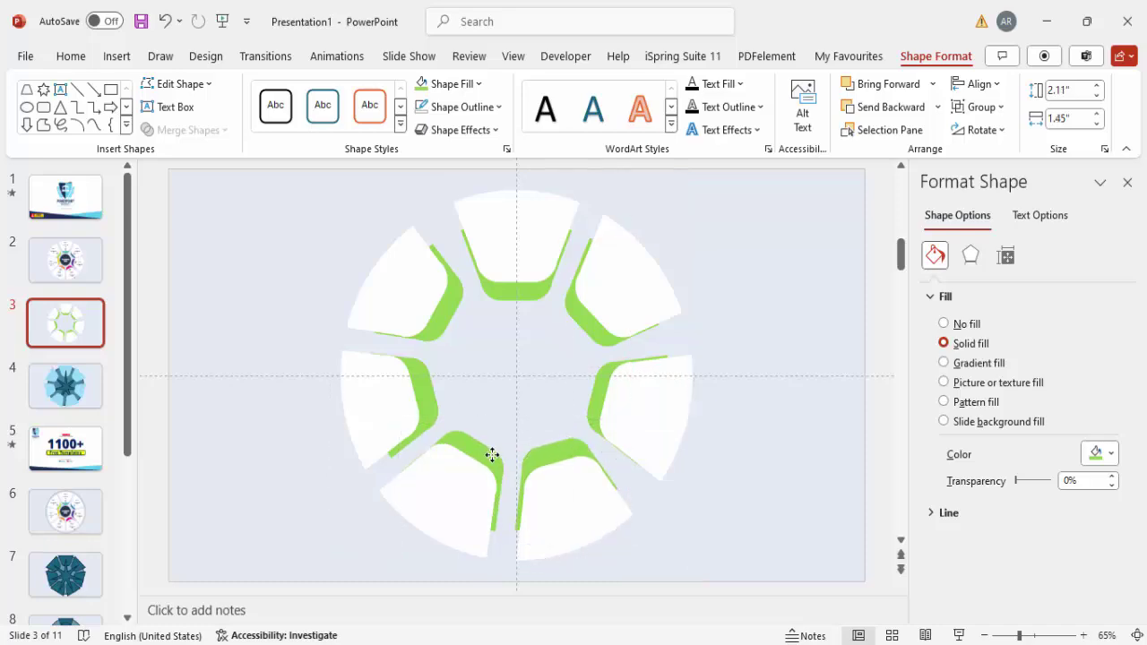
click(426, 389)
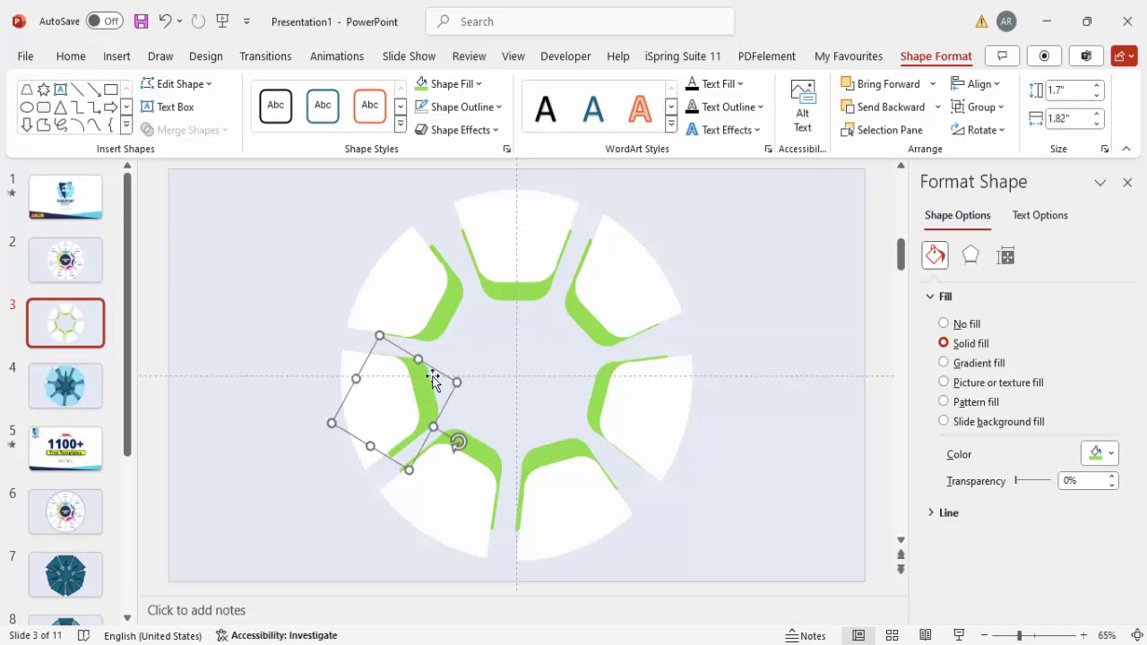
drag(447, 313, 448, 314)
click(725, 281)
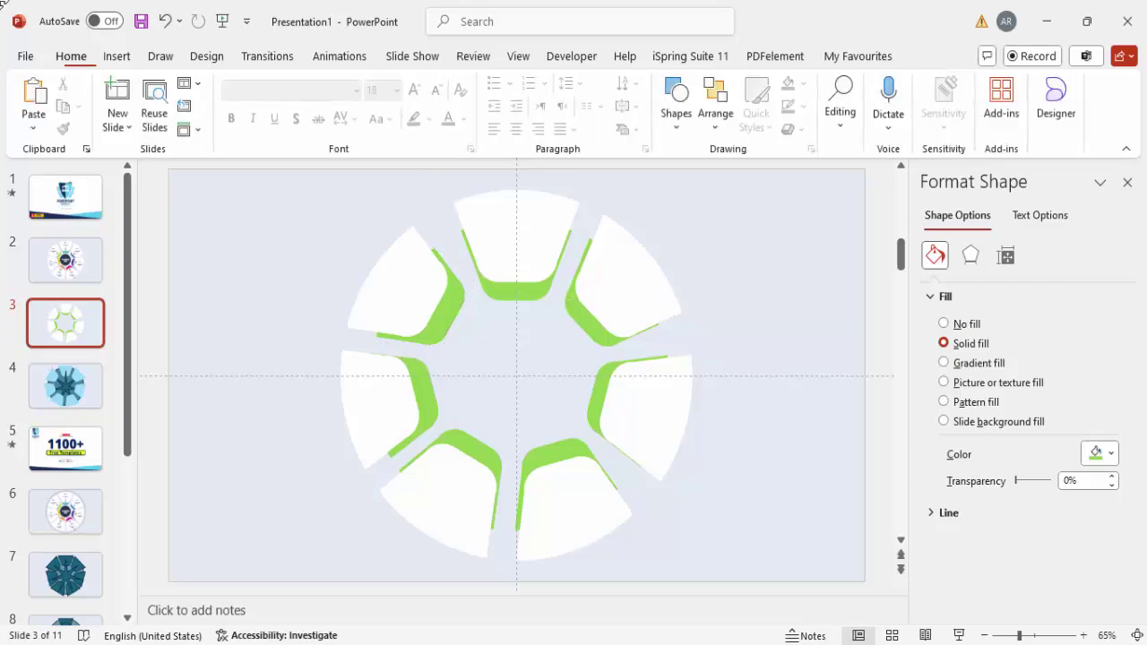
click(117, 55)
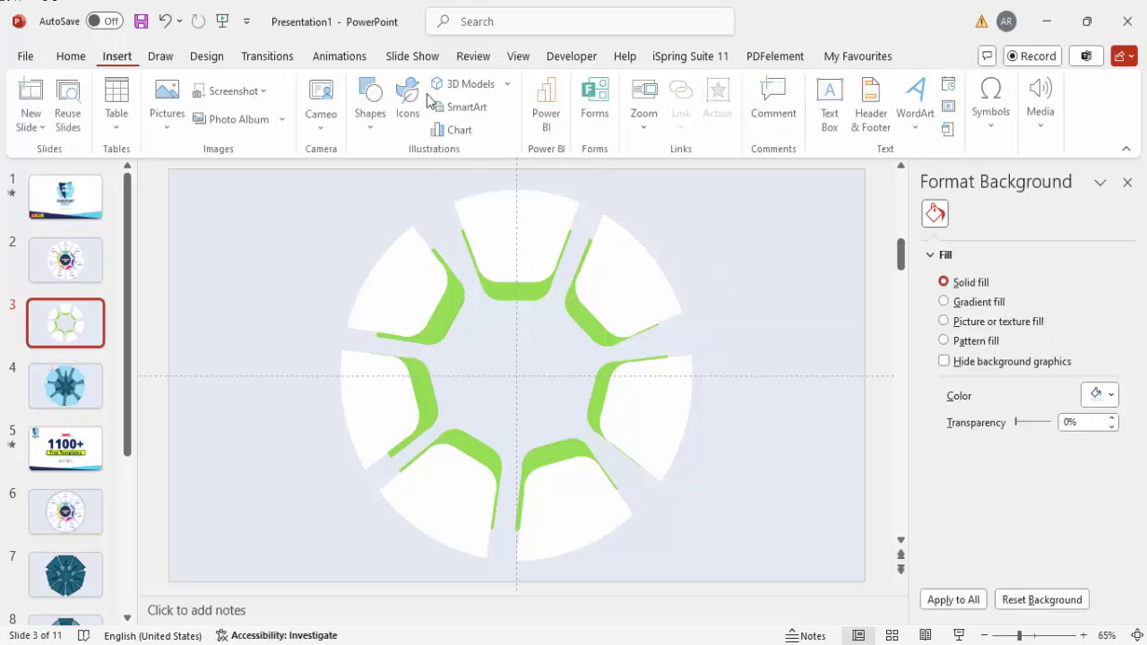
Draw an oval circle over the ring's centre with no outline.
click(372, 112)
click(380, 354)
drag(483, 341, 587, 445)
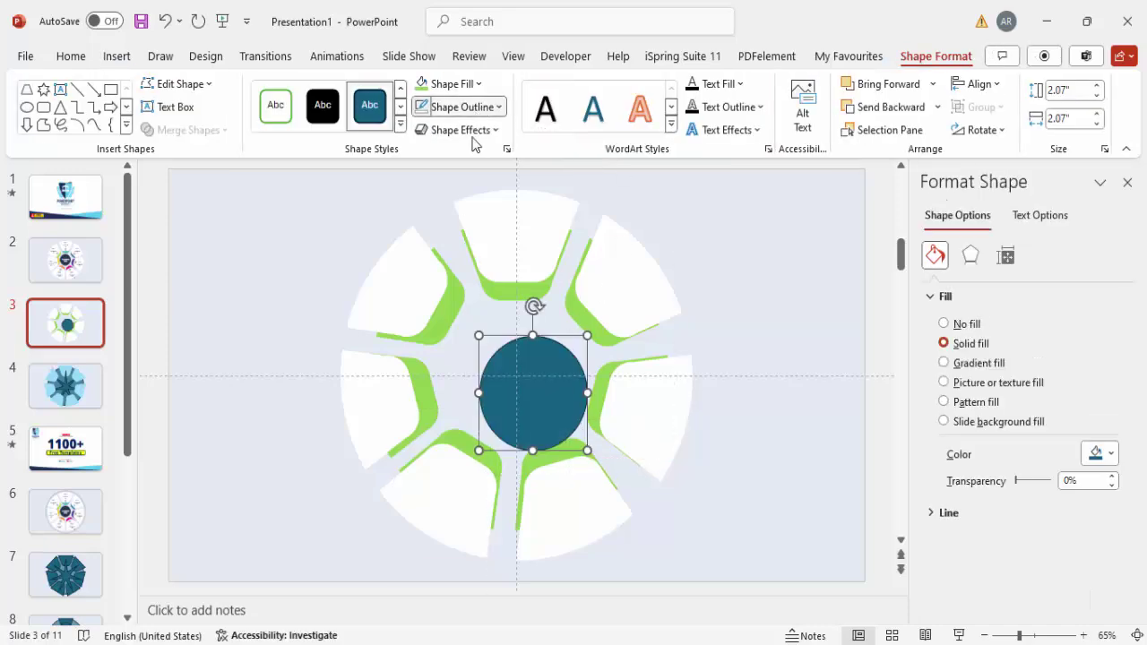
click(466, 108)
click(459, 393)
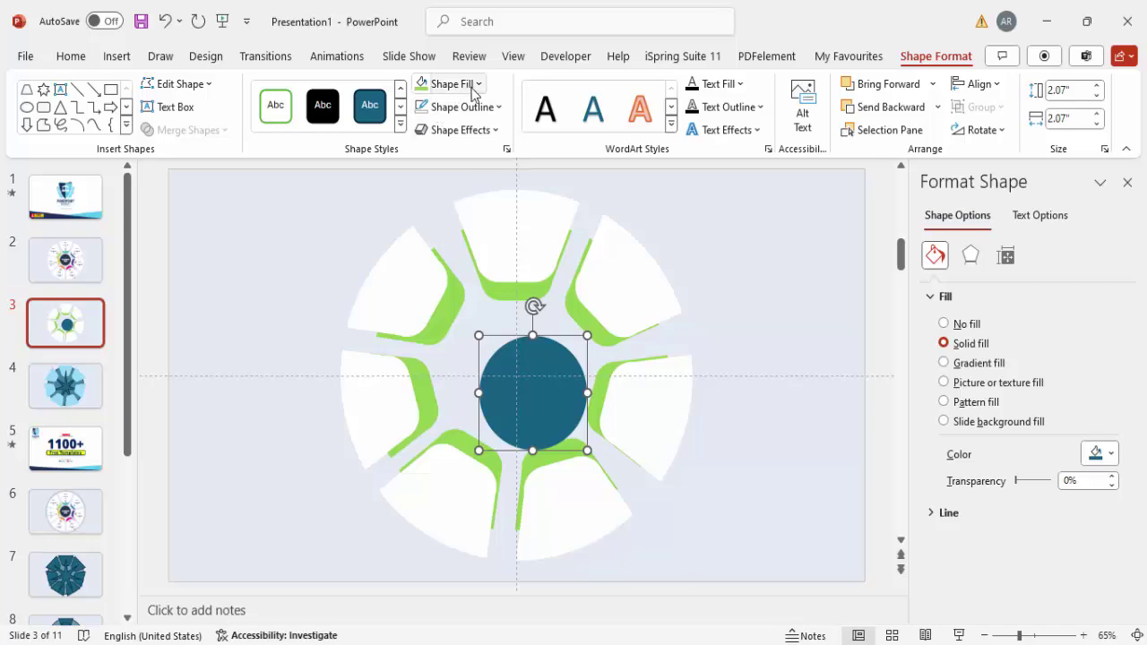
Fill the circle dark navy and centre it horizontally and vertically on the slide.
click(469, 85)
click(477, 238)
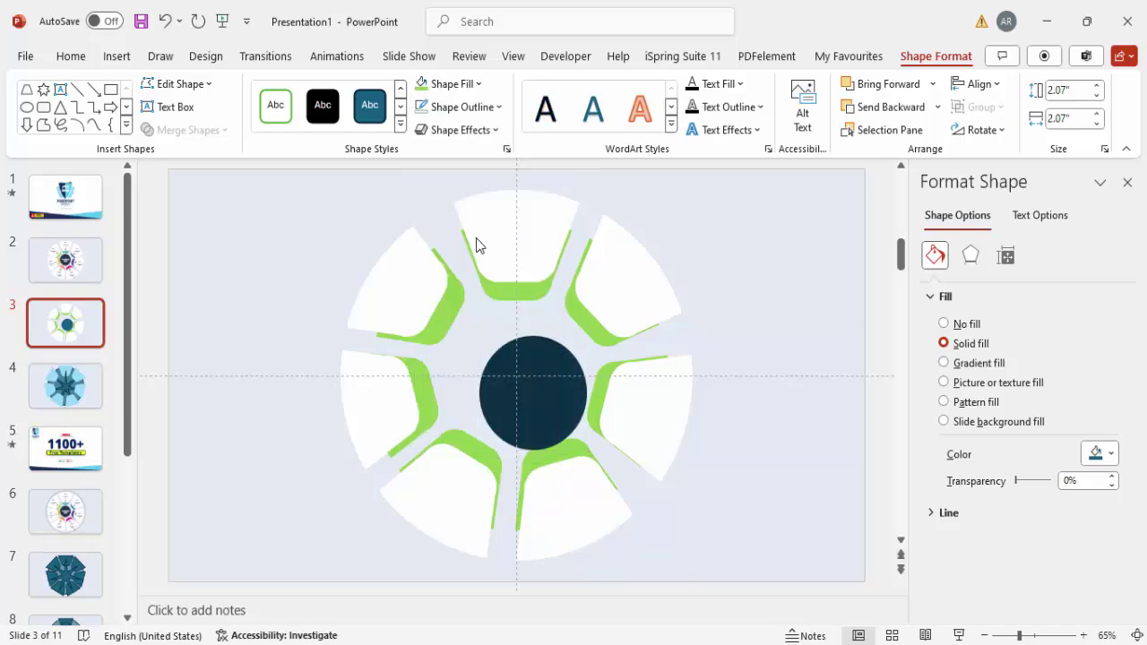
click(975, 84)
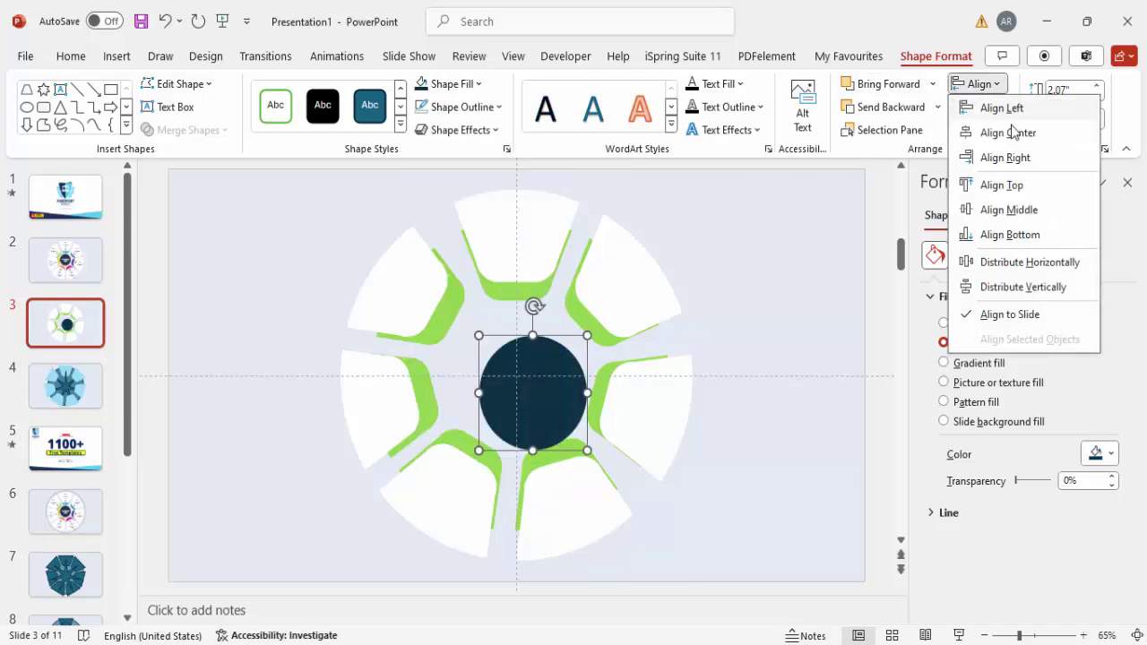
click(999, 133)
click(978, 85)
click(1009, 210)
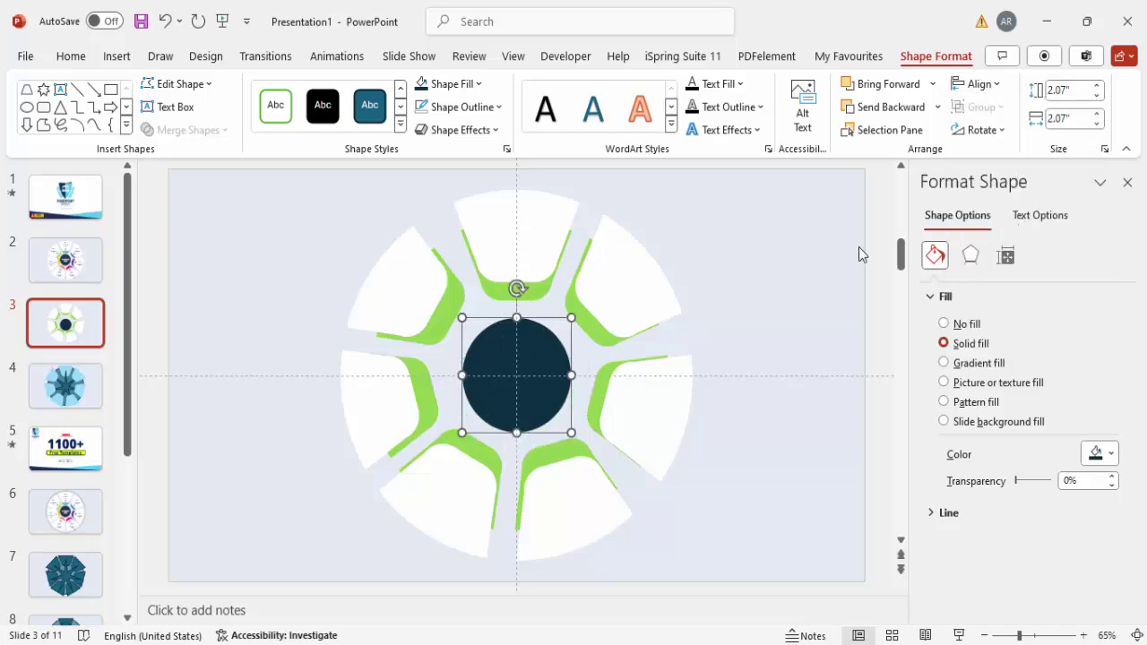
Colour the upper-right accent teal, the right purple, and the lower magenta.
click(601, 338)
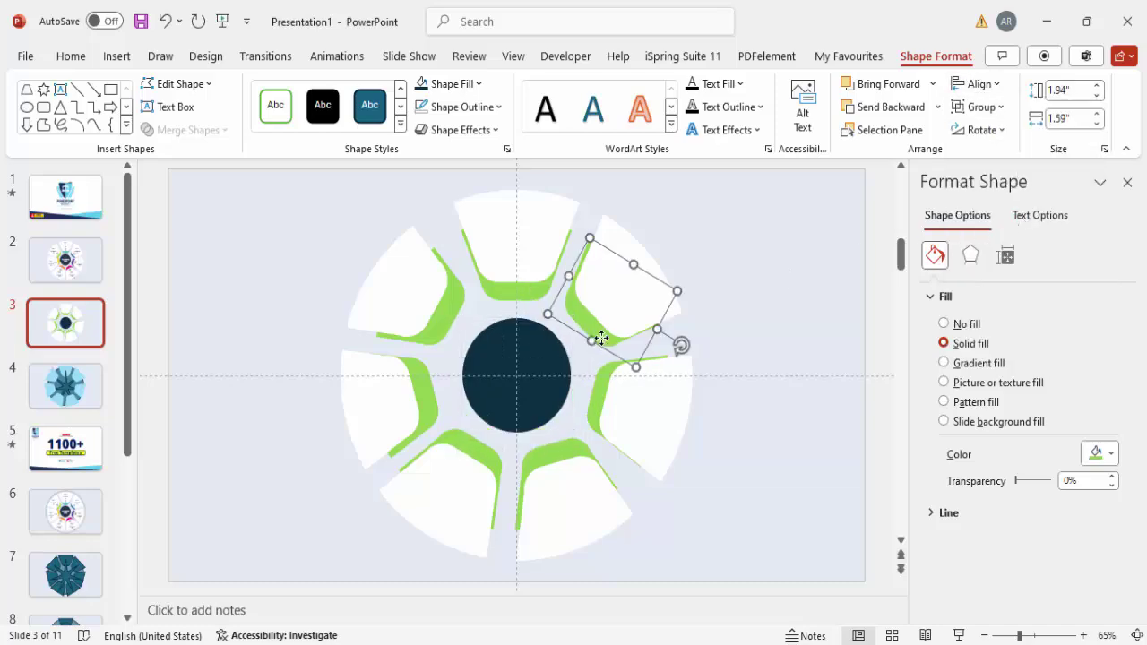
click(448, 83)
click(534, 341)
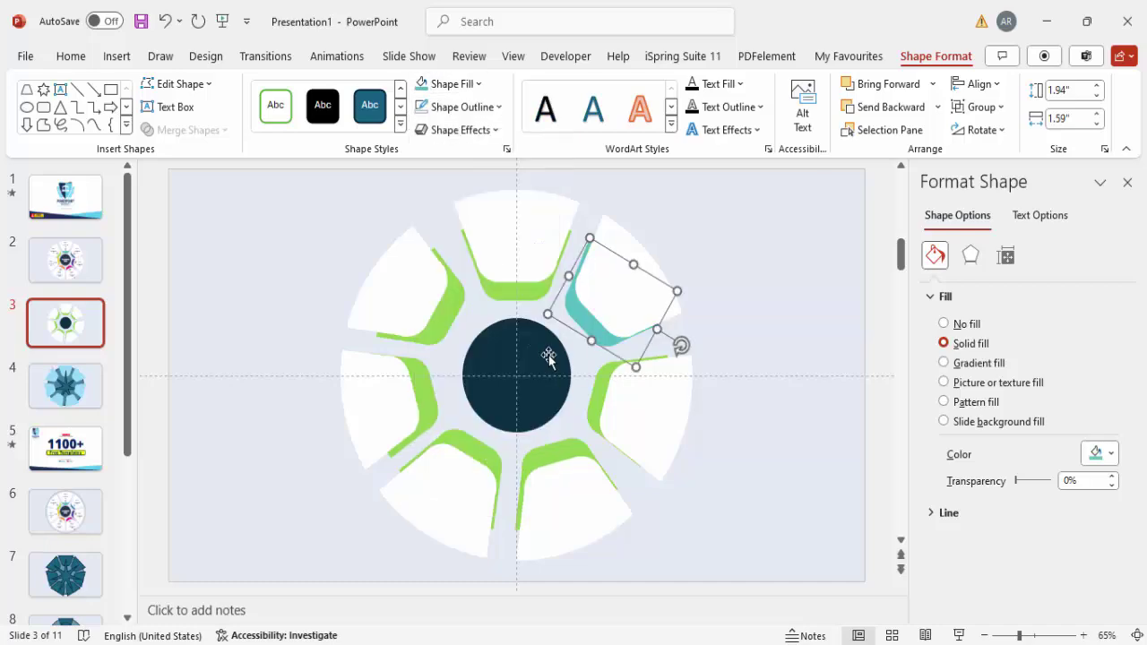
click(601, 387)
click(439, 83)
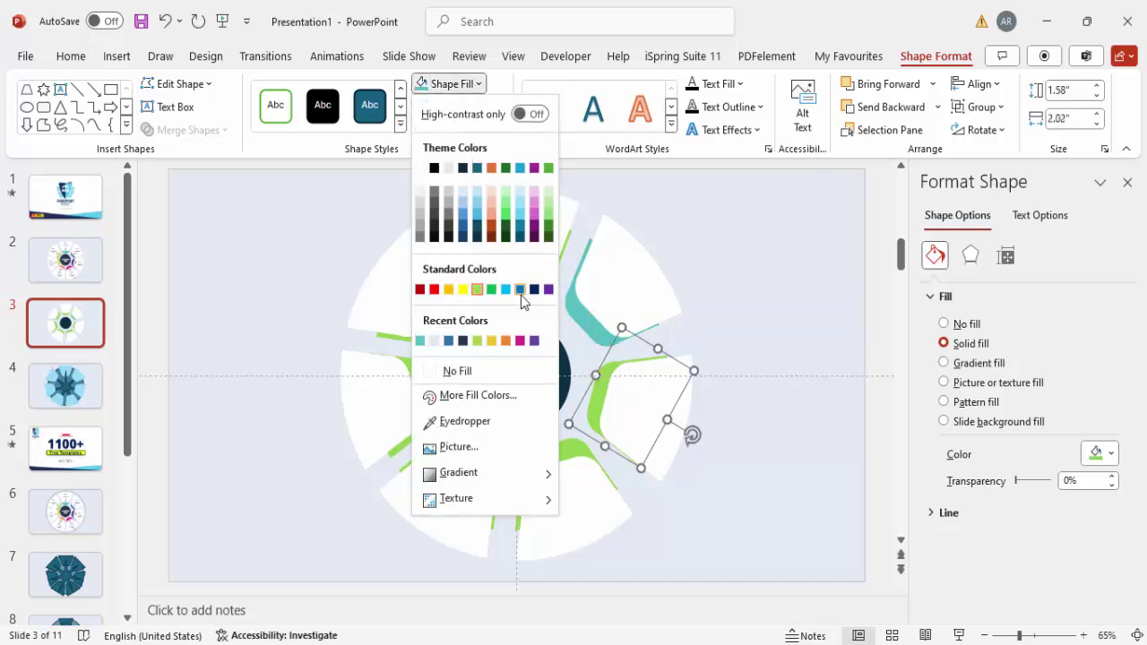
click(535, 345)
click(547, 452)
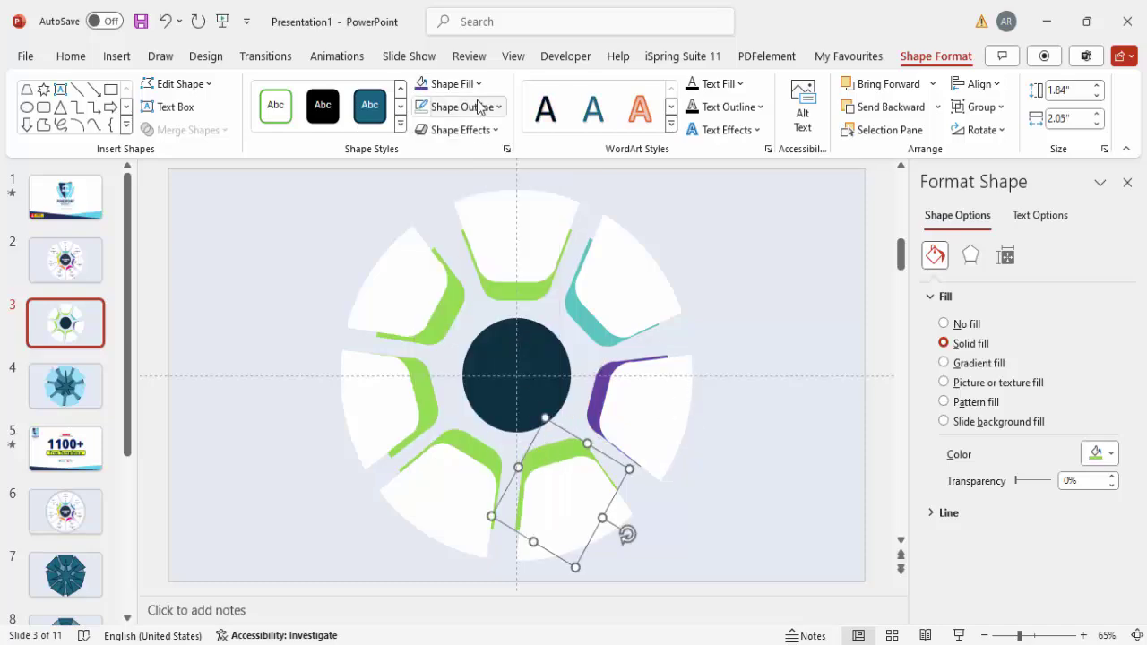
click(451, 83)
click(530, 342)
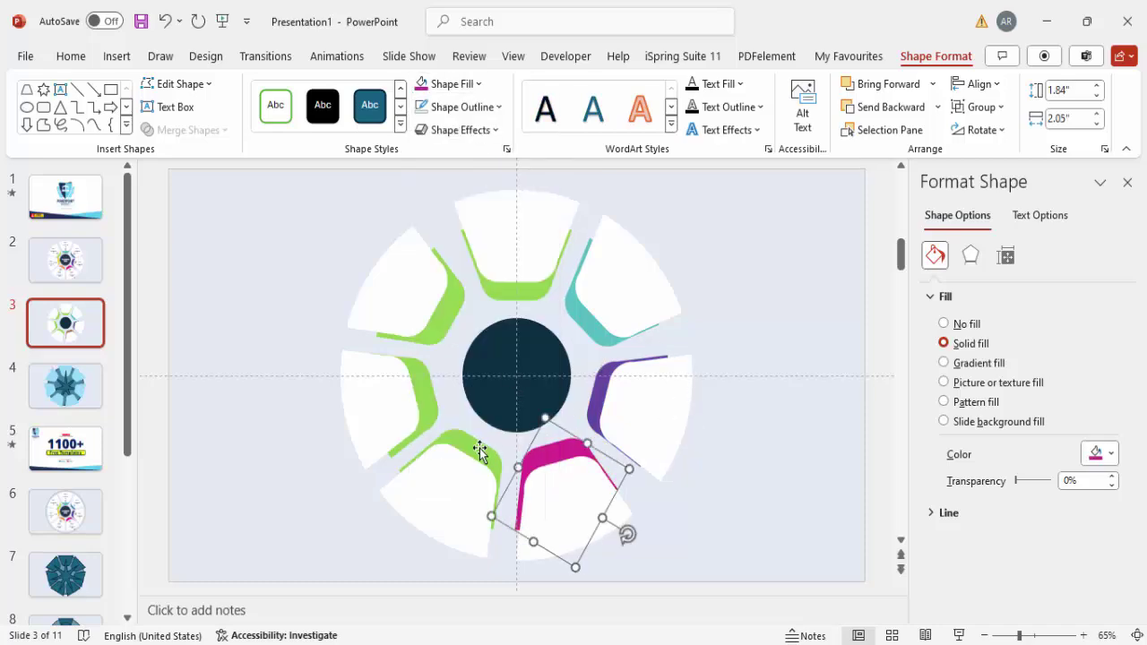
Colour the lower-left accent orange and the left accent yellow.
click(482, 443)
click(444, 84)
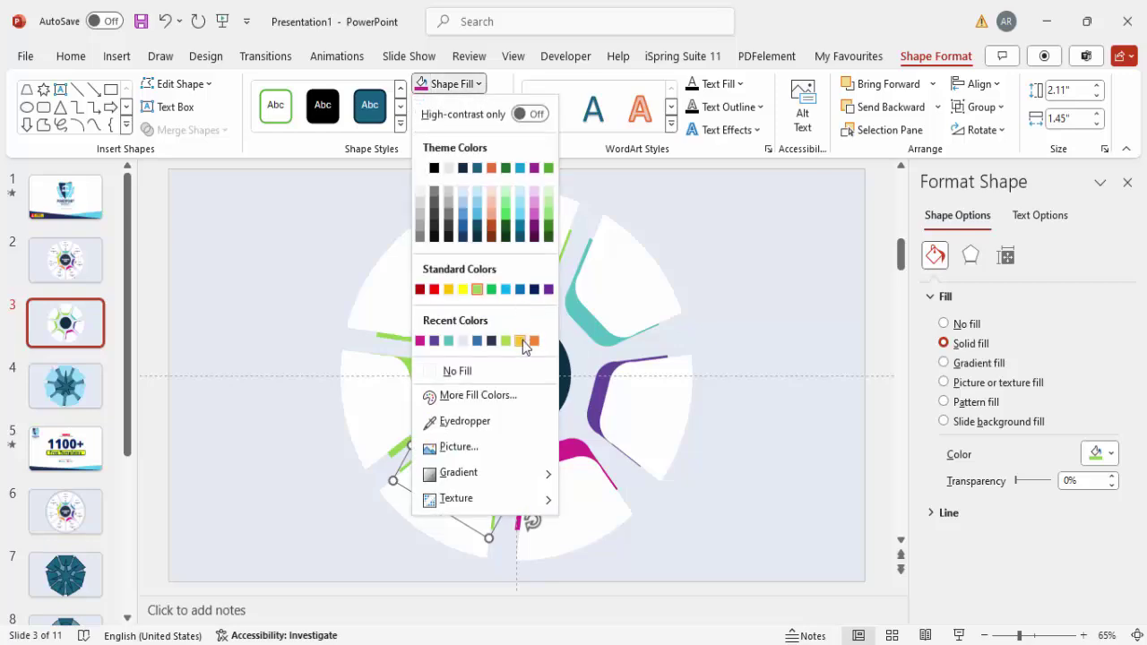
click(525, 342)
click(408, 408)
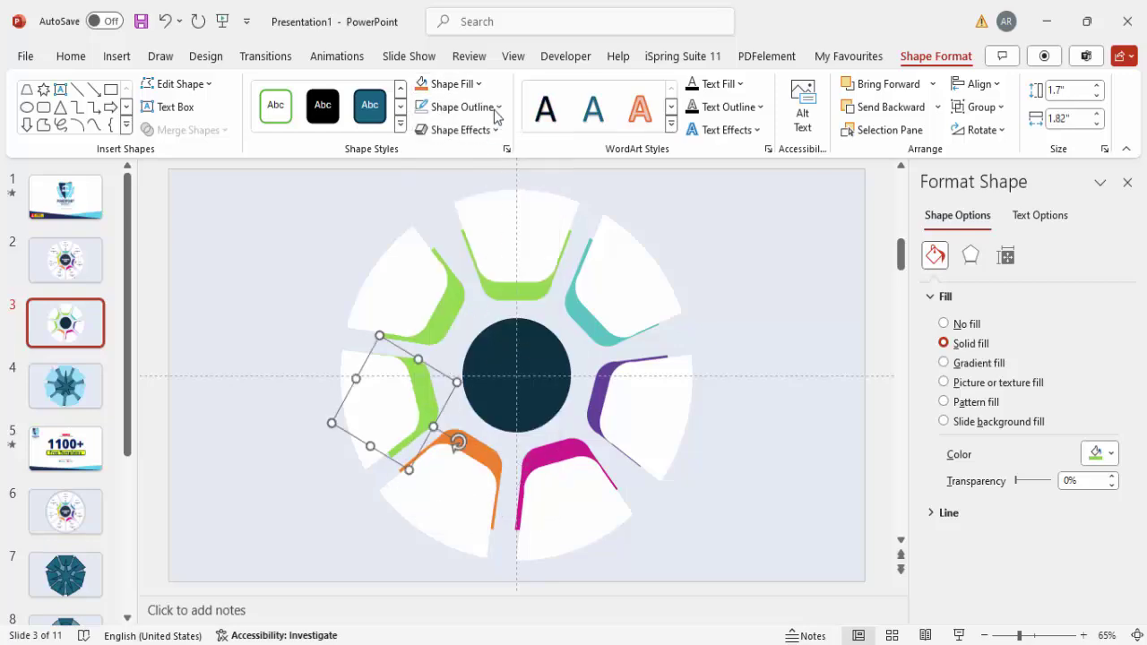
click(451, 84)
click(534, 341)
Colour the upper-left accent salmon after trying dark navy and light grey.
click(441, 321)
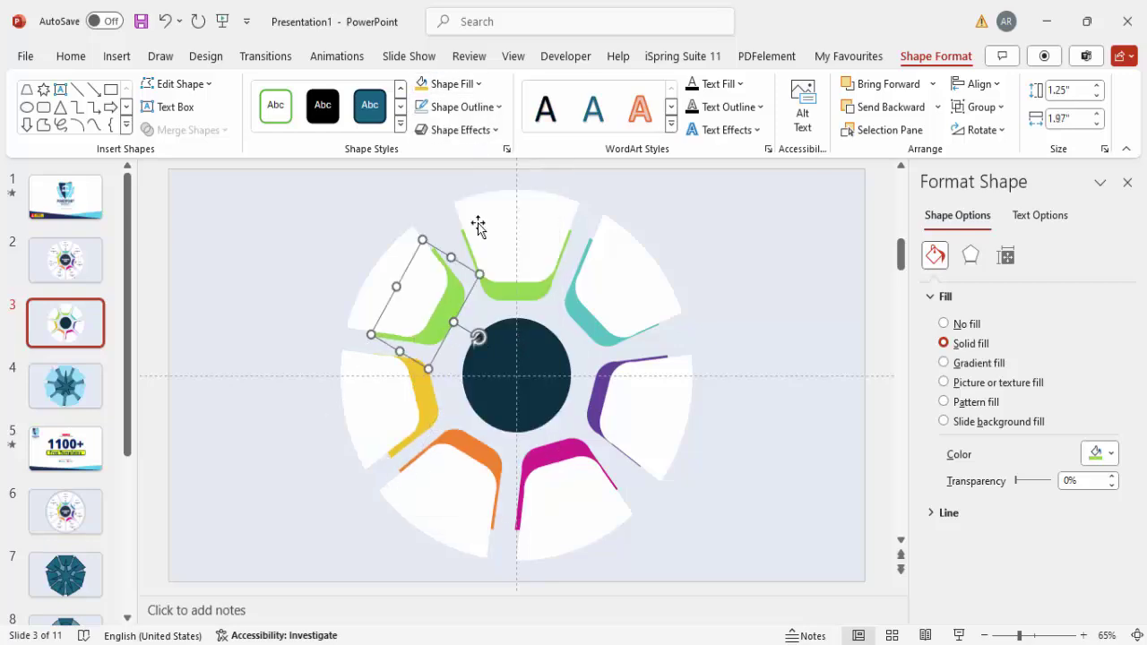
click(480, 84)
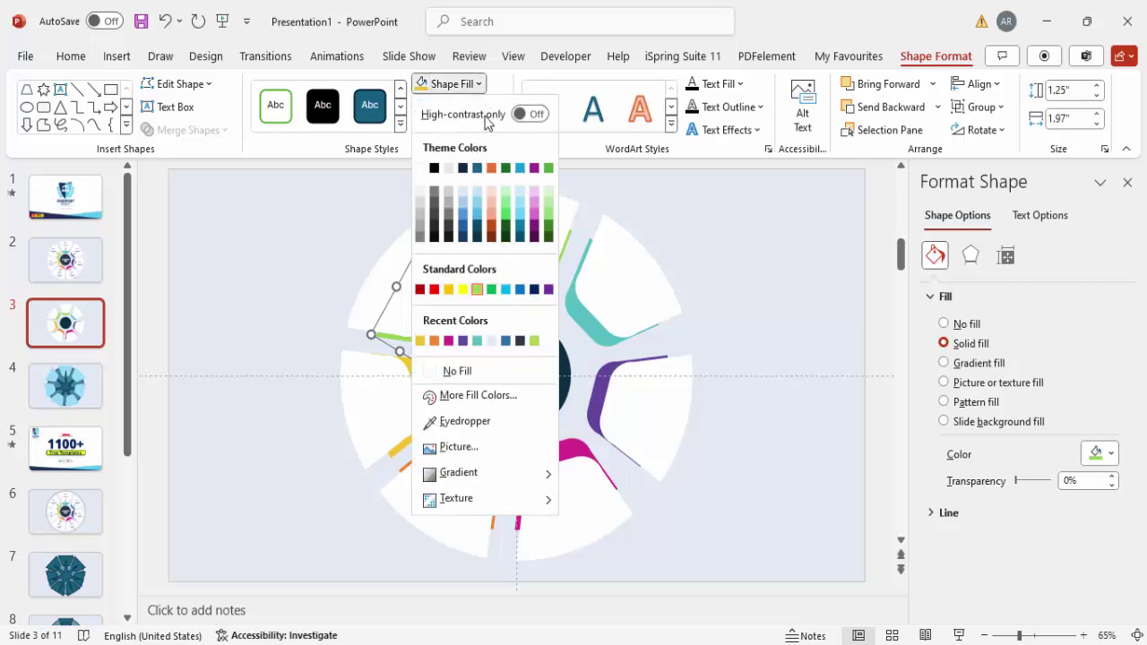
click(520, 341)
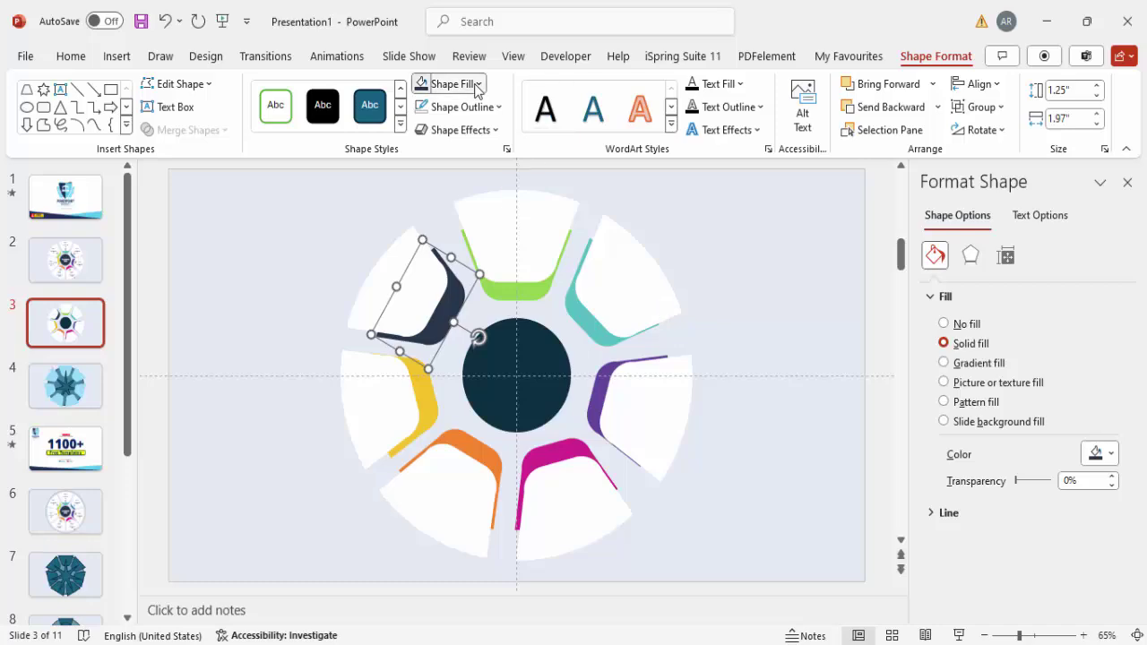
click(424, 83)
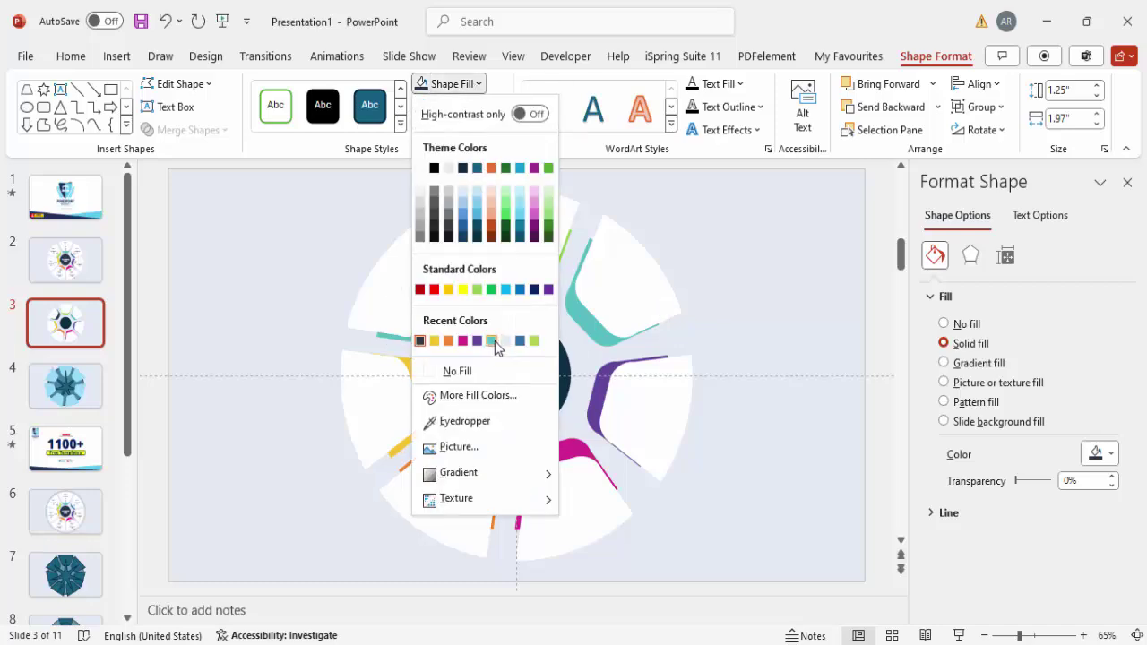
click(506, 341)
click(483, 86)
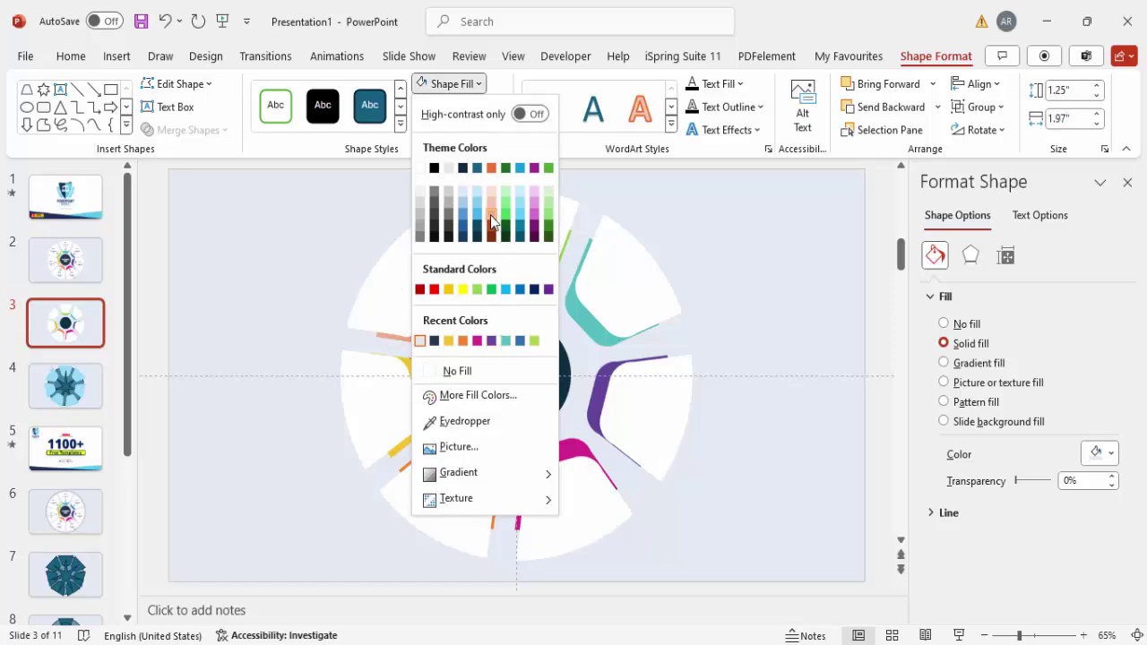
click(491, 216)
click(707, 261)
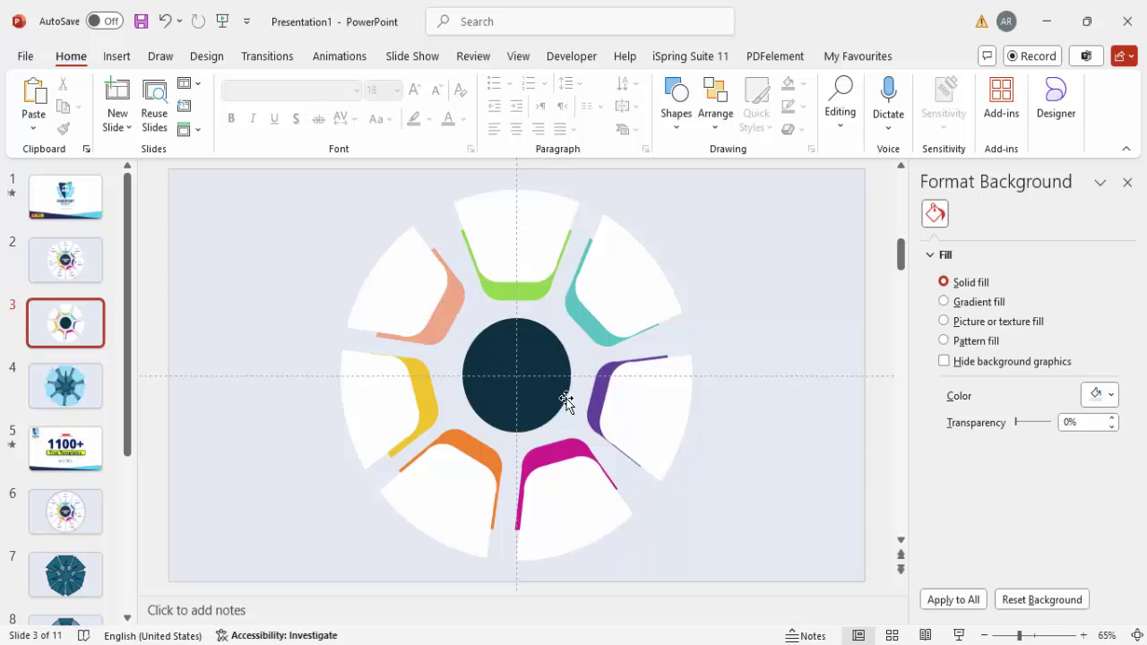
Enlarge the navy centre circle slightly from its corner handle.
click(542, 365)
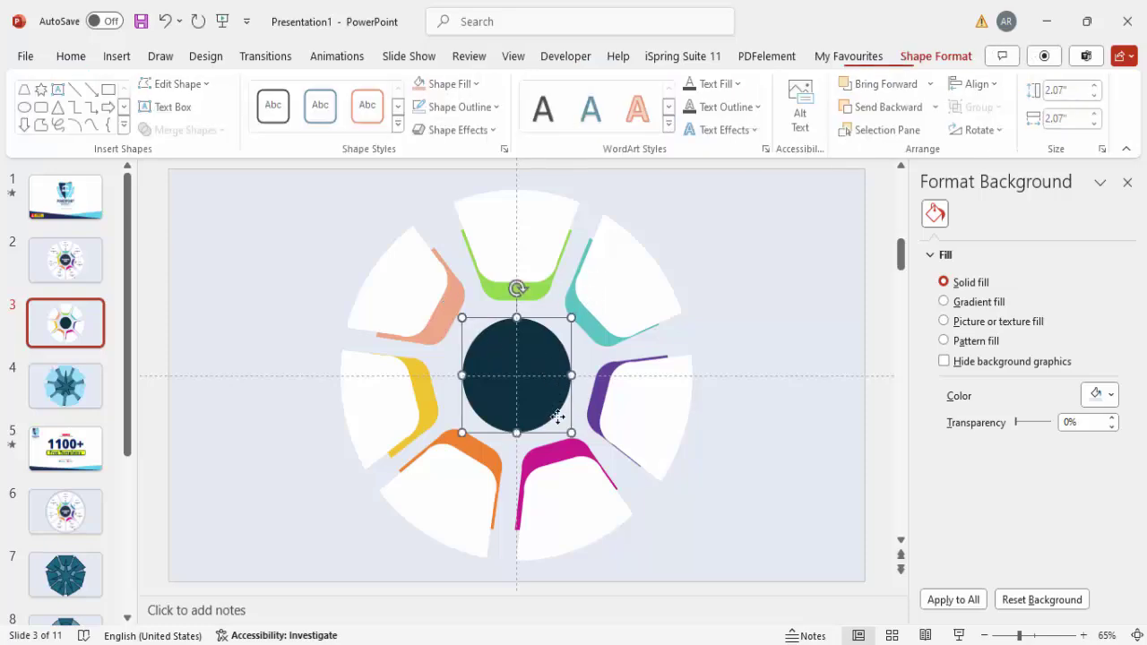
drag(571, 433, 578, 440)
click(723, 281)
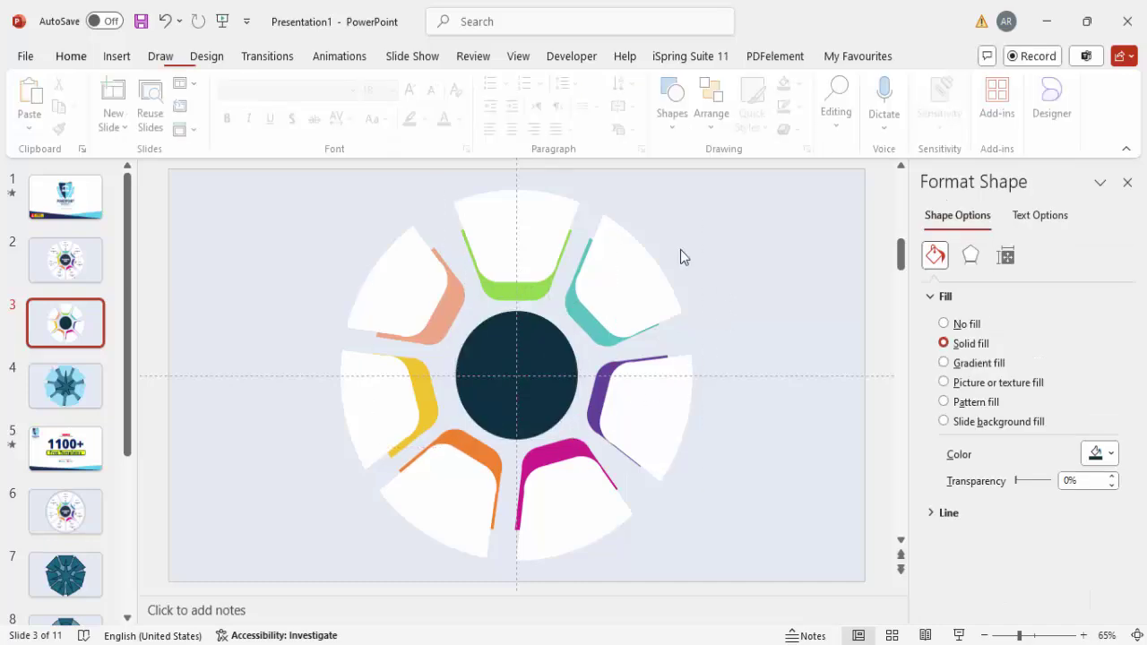
click(125, 57)
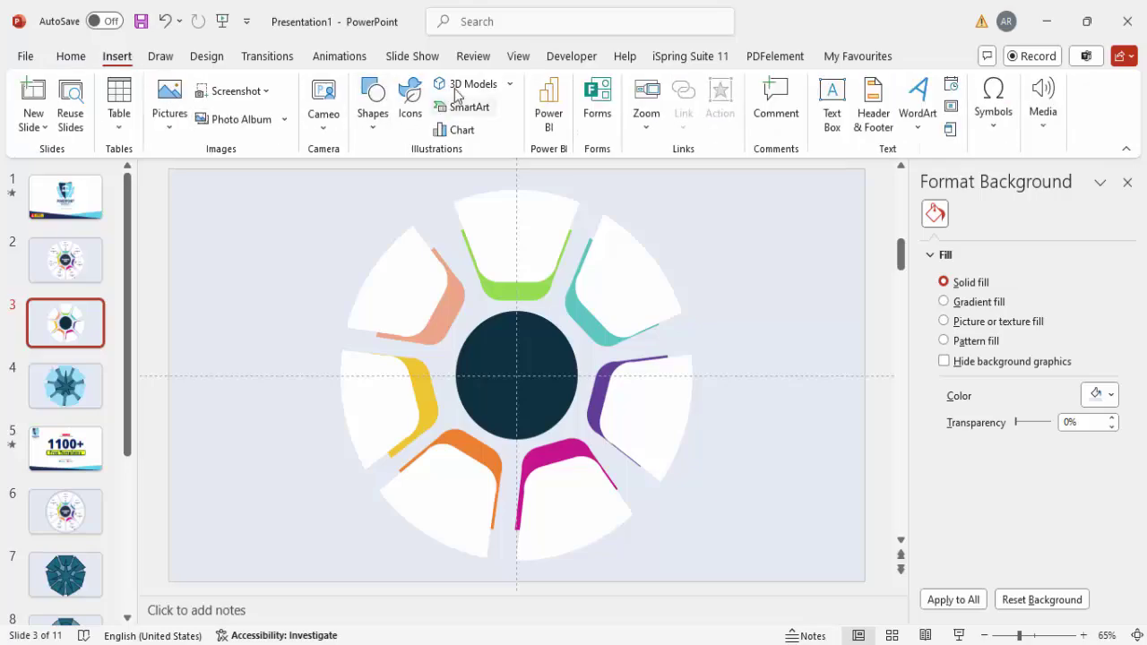
Insert seven stock icons: aperture, apple, bar chart, bank, binoculars, blender and books stack.
click(416, 97)
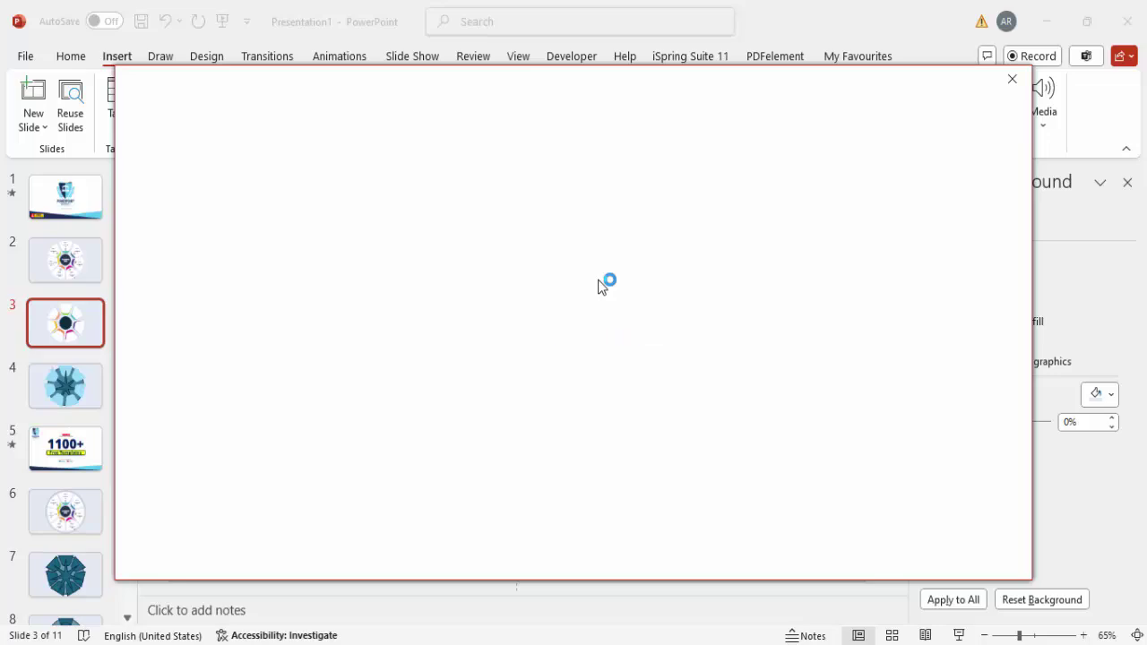
scroll(674, 421, down, 1)
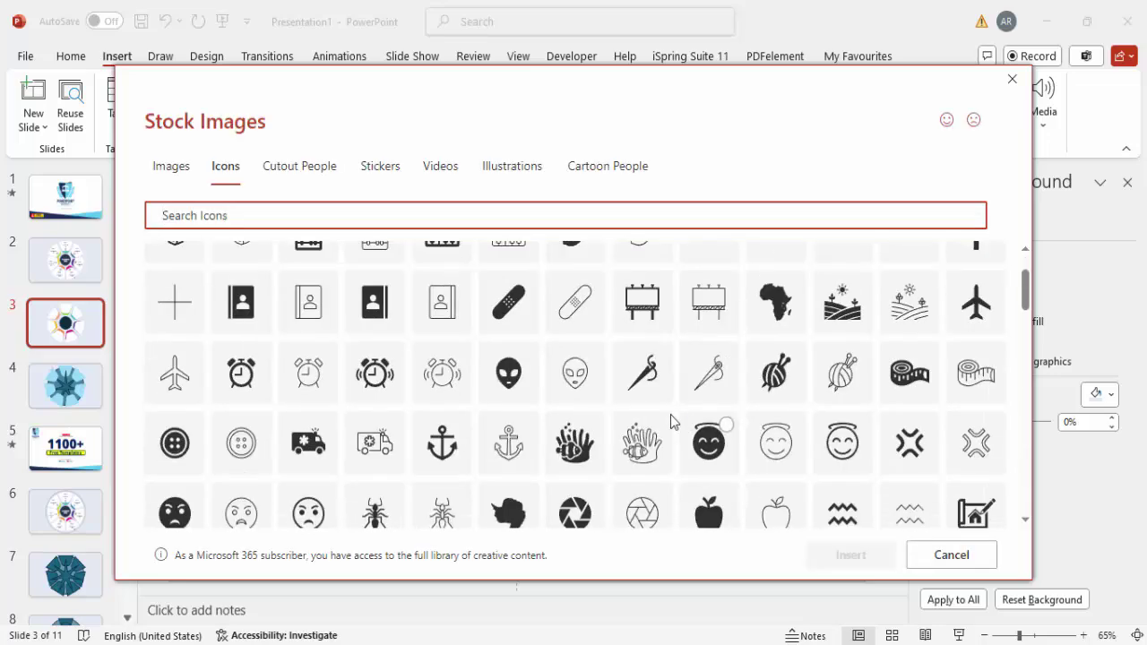
scroll(674, 421, down, 1)
click(574, 425)
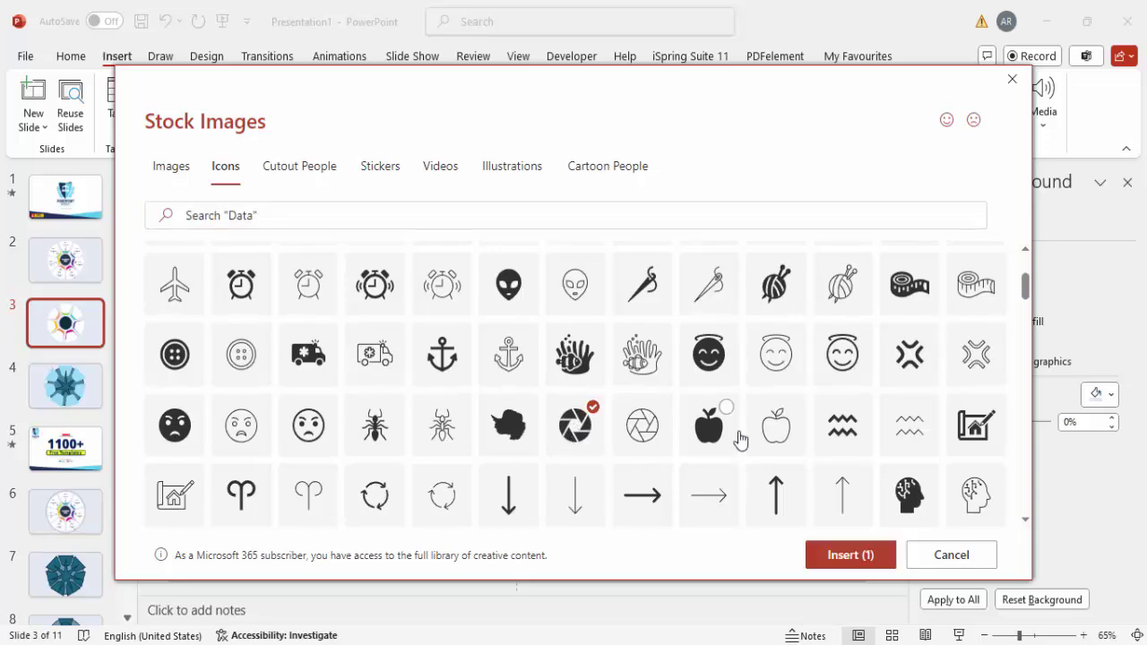
click(723, 438)
scroll(340, 439, down, 10)
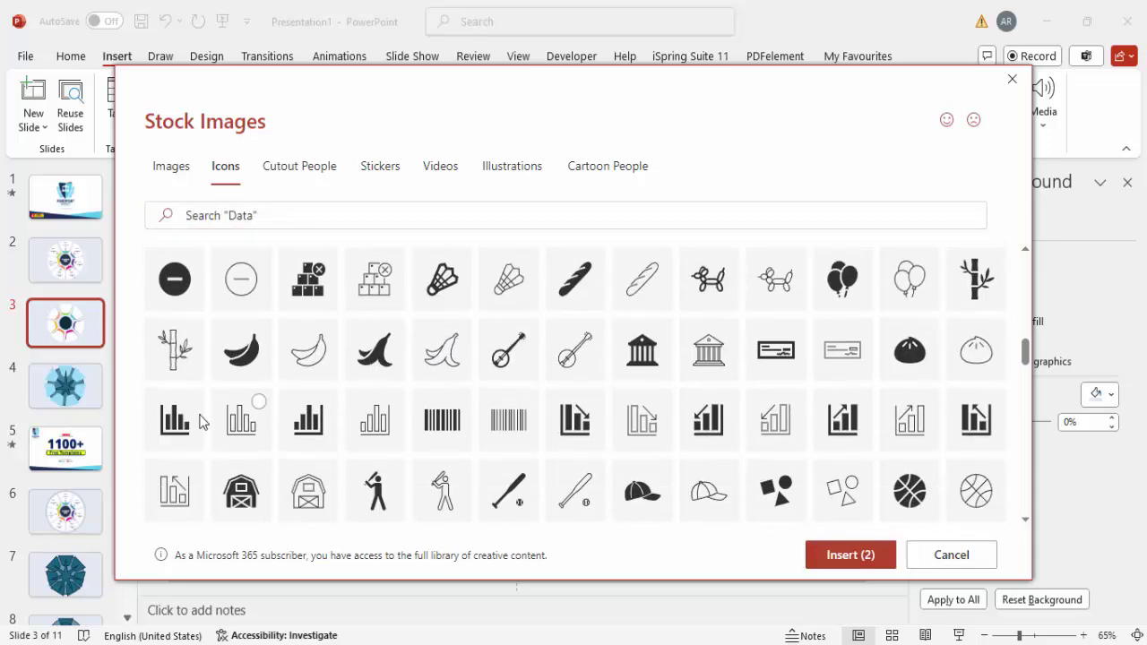
click(179, 420)
click(636, 358)
scroll(574, 404, down, 6)
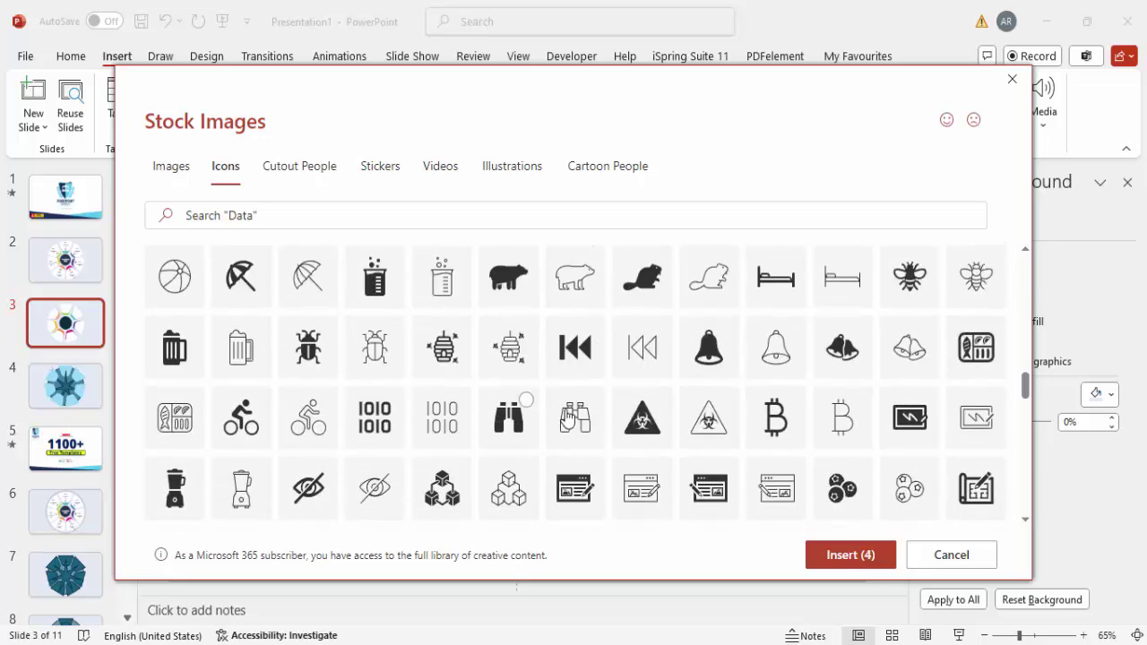
click(513, 421)
scroll(282, 410, down, 2)
click(180, 323)
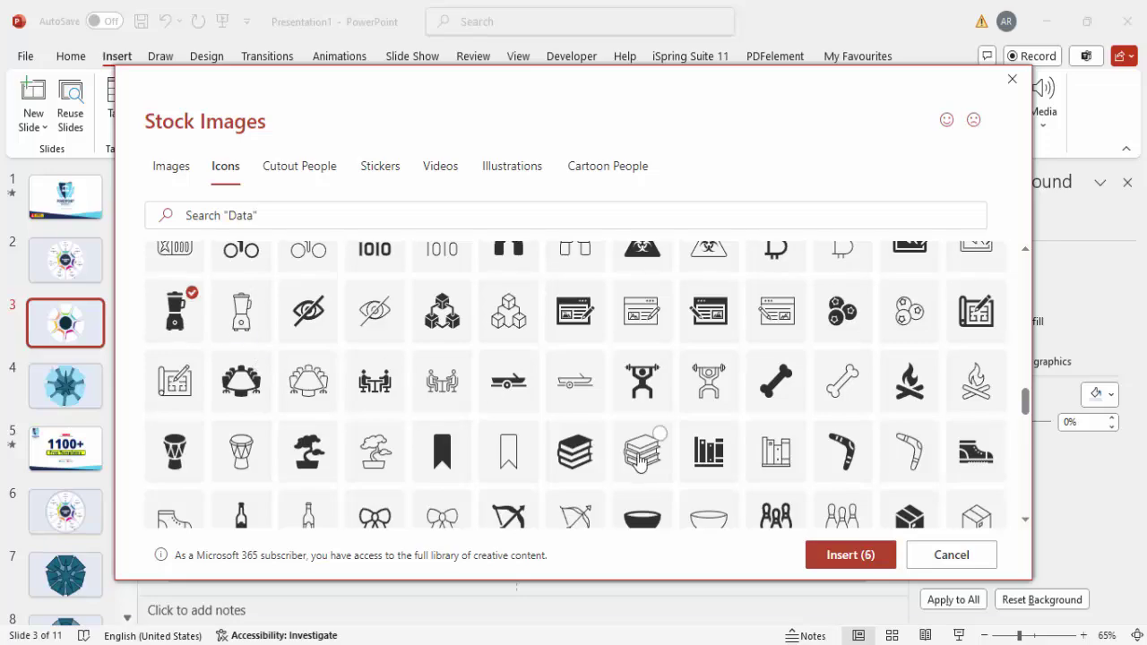
click(581, 457)
click(847, 555)
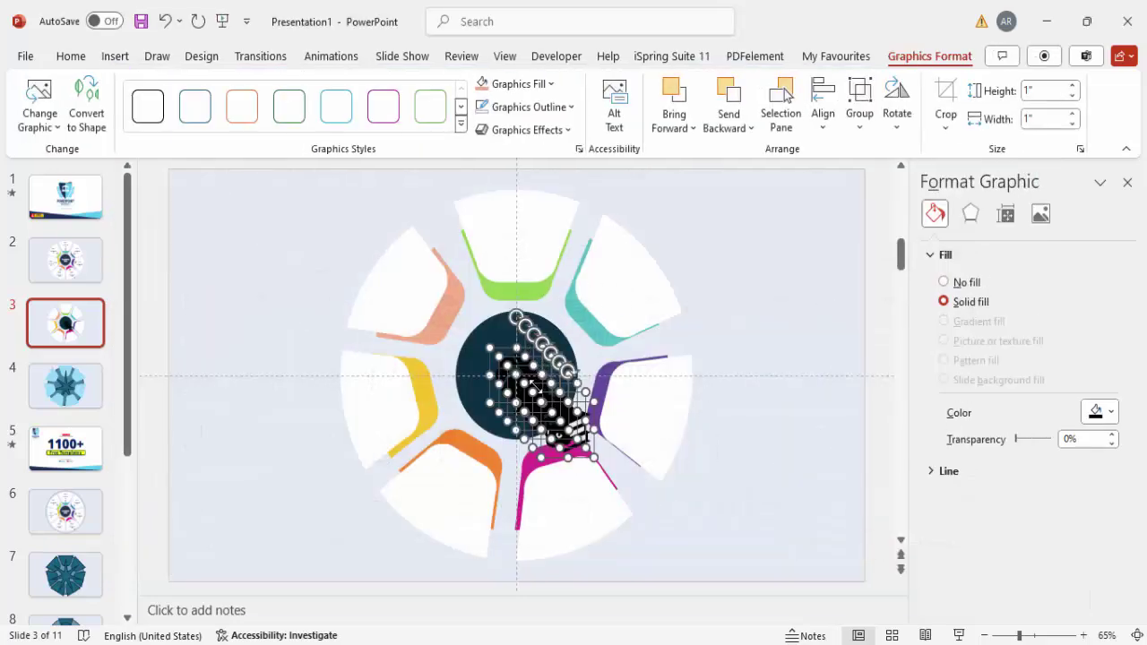
Move the icons to the upper right, set their height to 0.5", and colour them dark grey.
drag(537, 387, 786, 294)
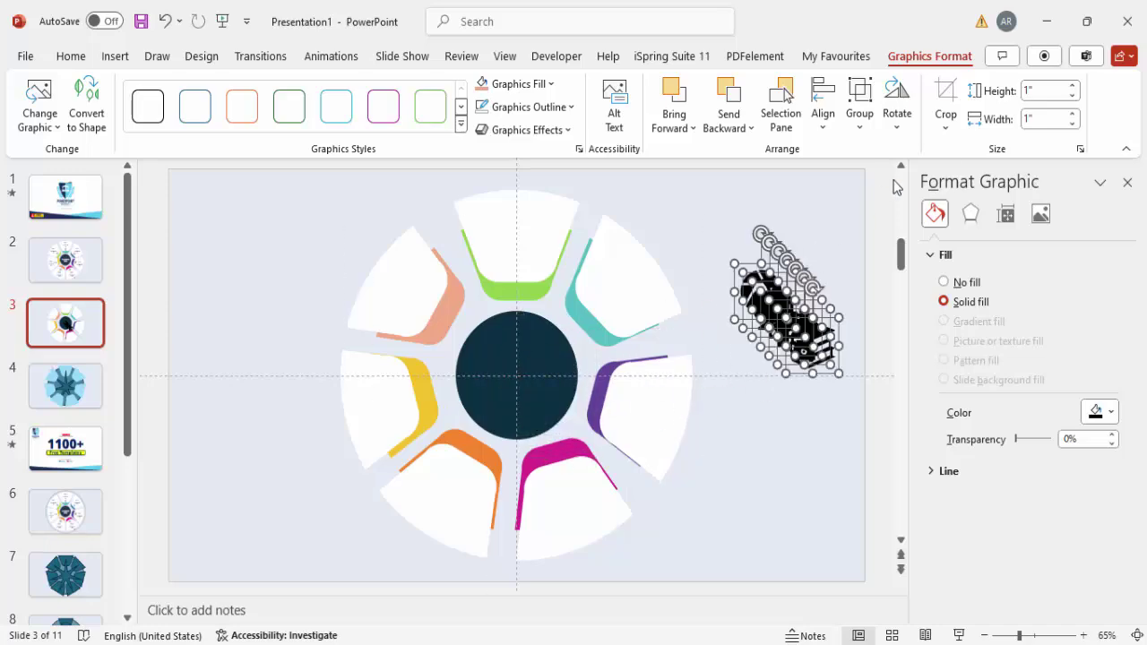
click(1043, 91)
text(0.5)
key(Return)
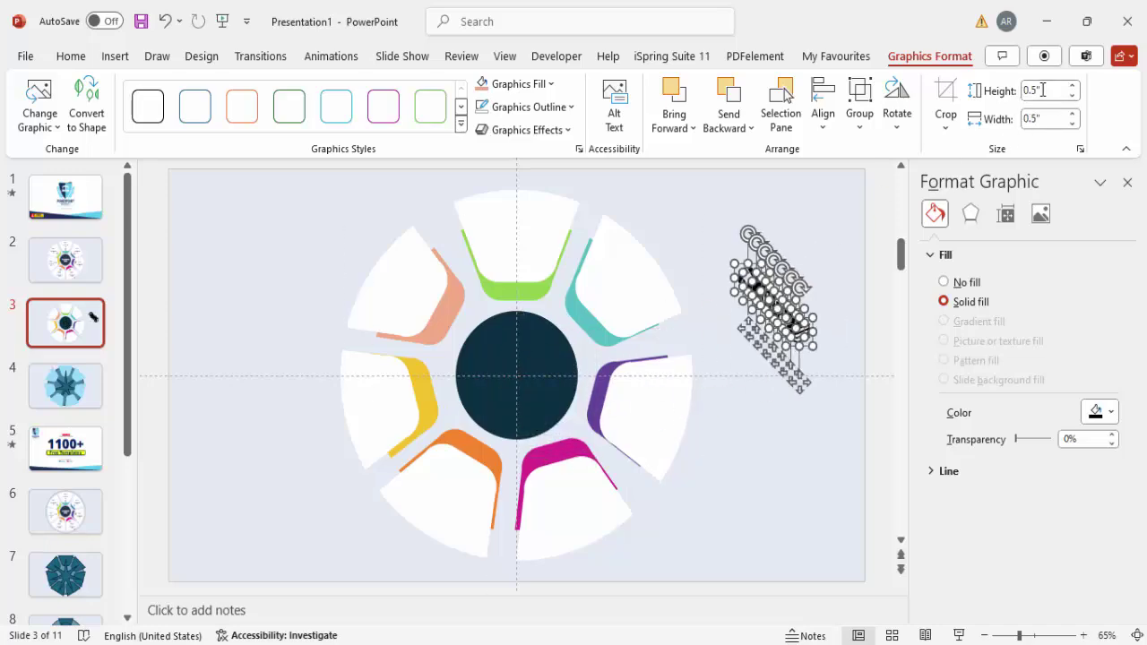
click(549, 83)
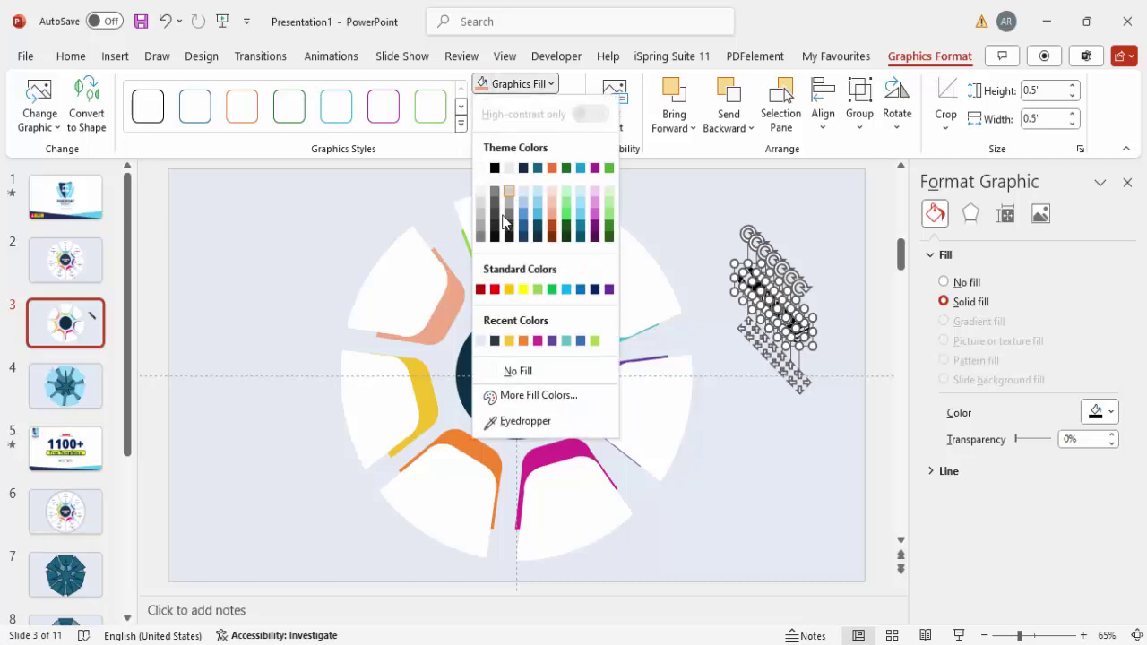
click(495, 215)
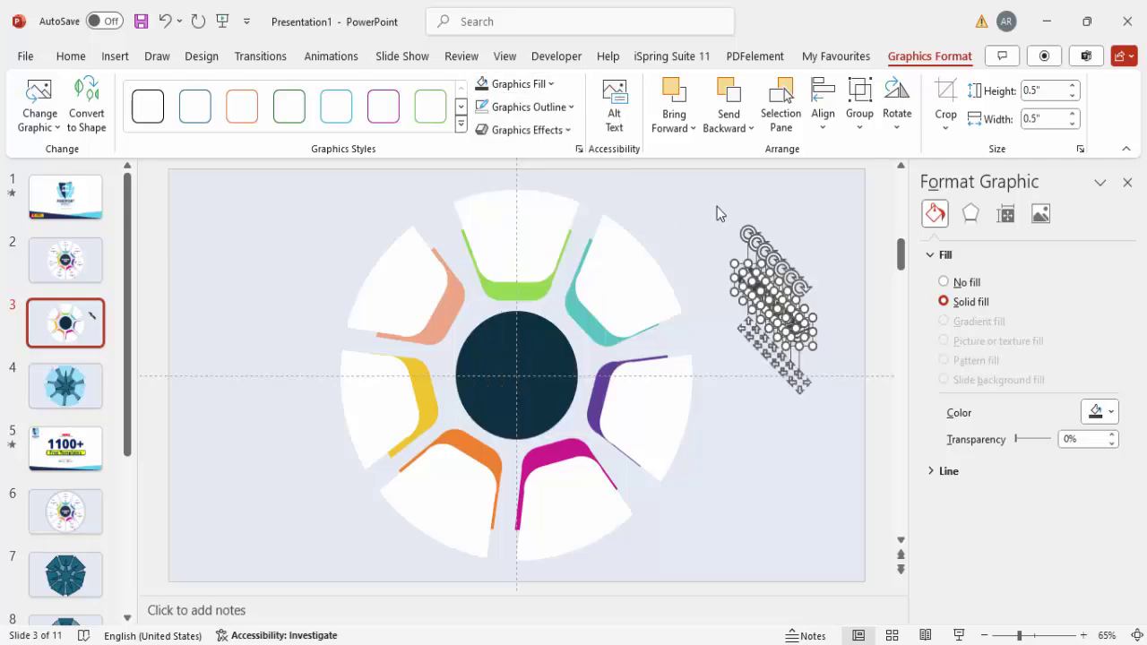
click(558, 212)
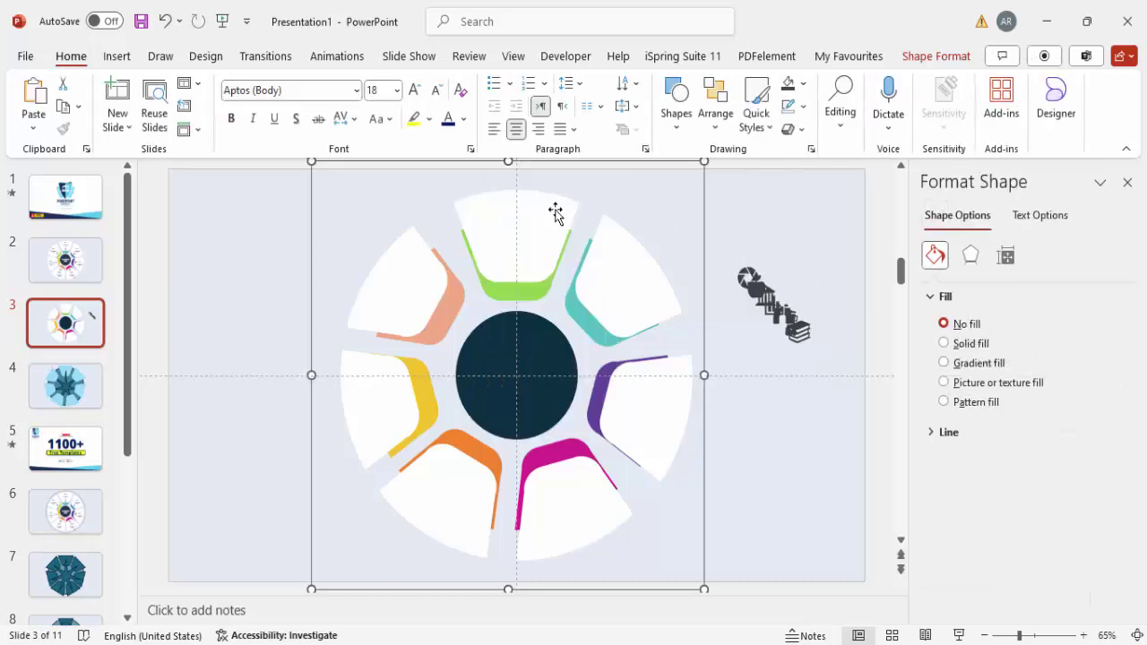
Ungroup the ring and select all seven white segments.
right_click(556, 212)
mouse_move(628, 367)
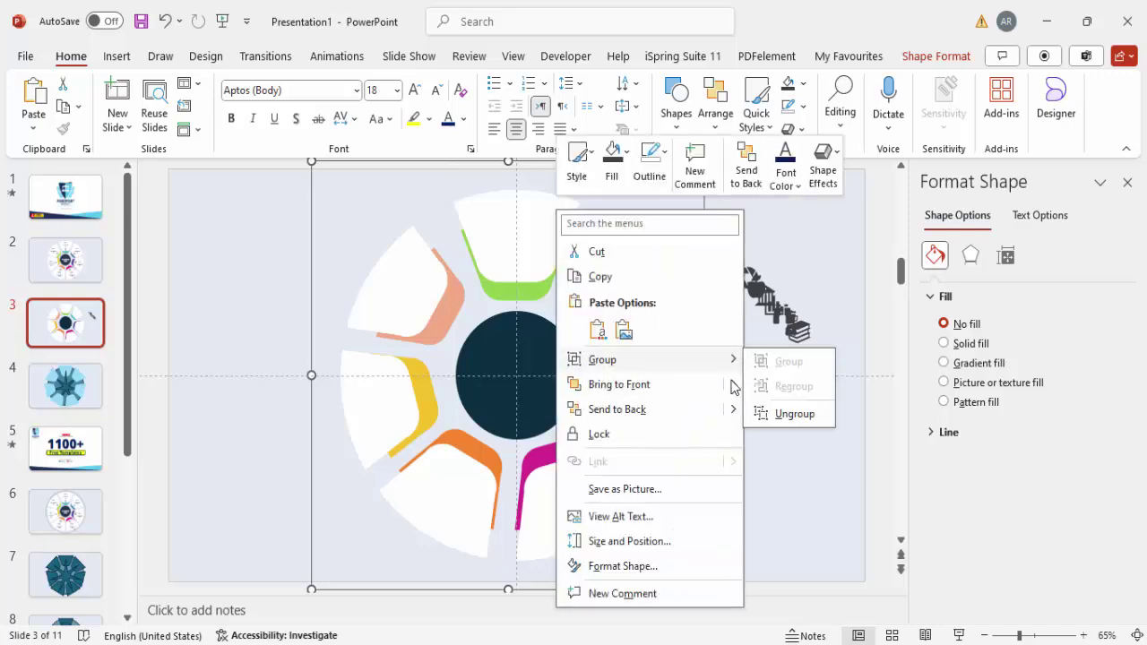
click(797, 418)
click(803, 439)
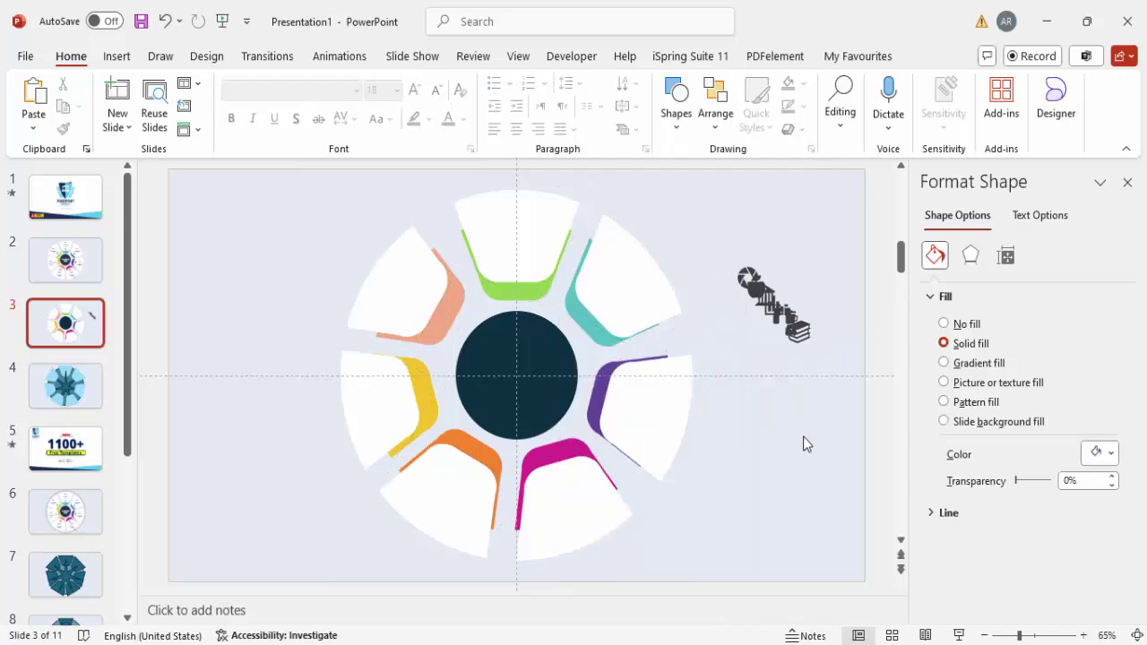
click(548, 240)
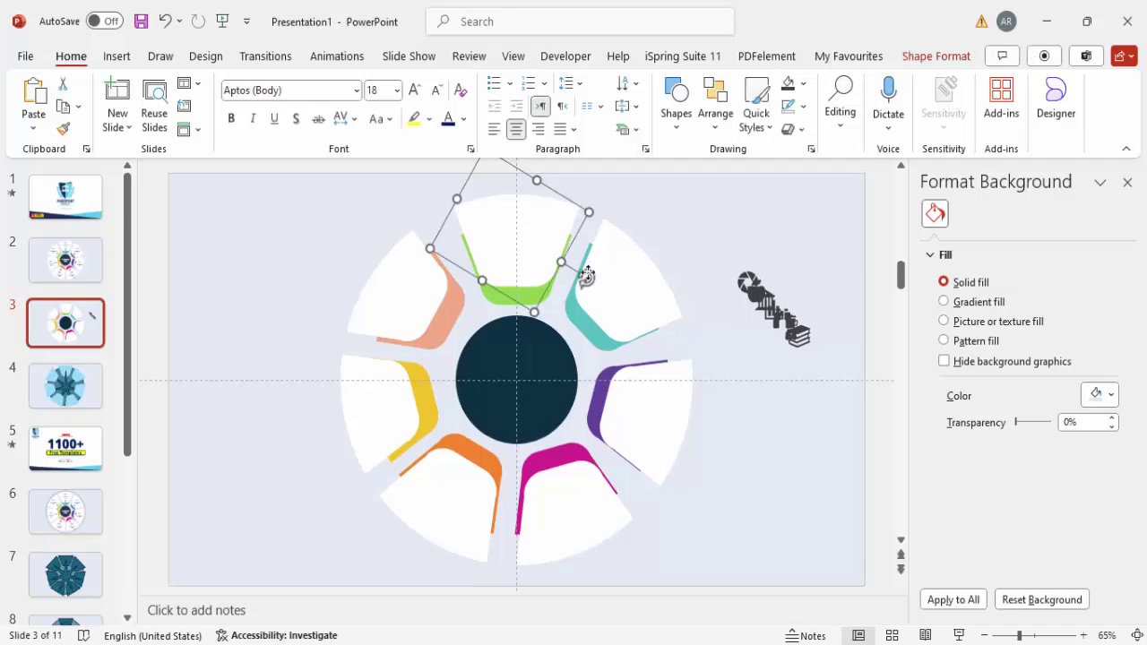
shift+click(628, 324)
shift+click(638, 431)
shift+click(579, 506)
shift+click(458, 504)
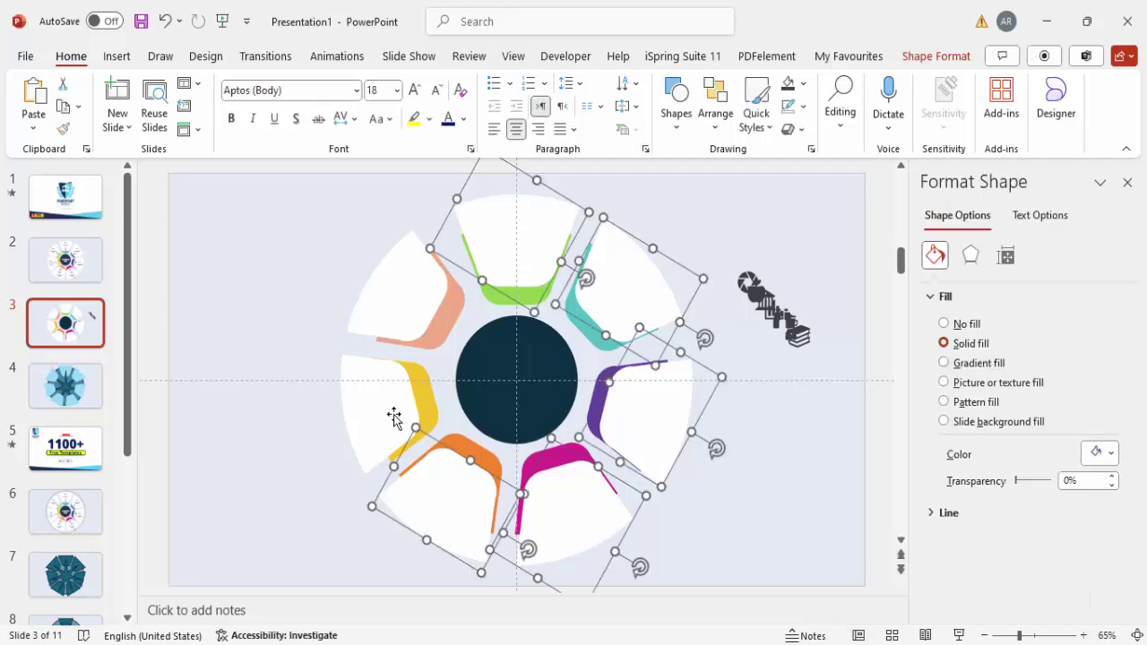
shift+click(381, 410)
shift+click(377, 301)
Give the segments an Offset: Bottom shadow with 11 pt distance and 11 pt blur.
click(971, 257)
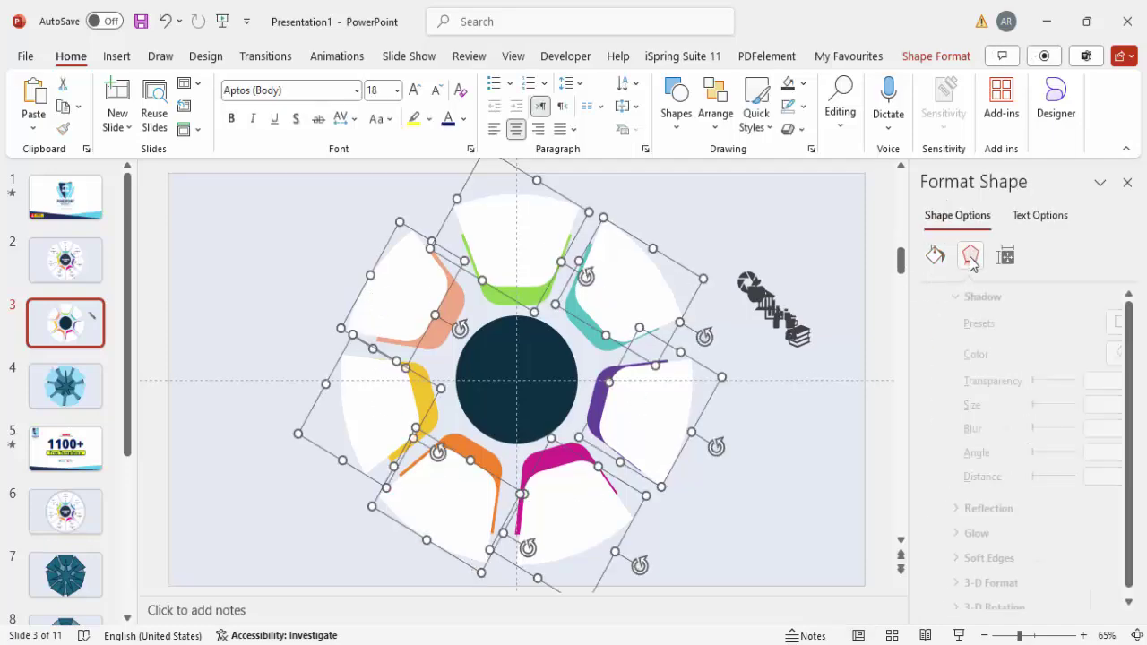
click(1101, 323)
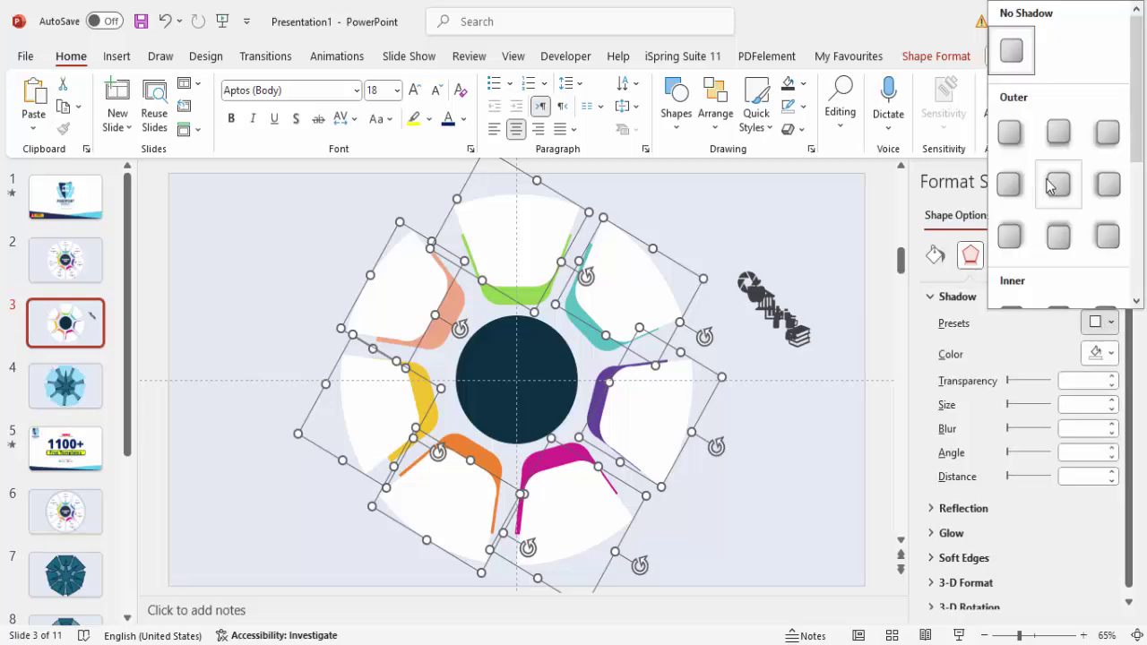
click(1058, 136)
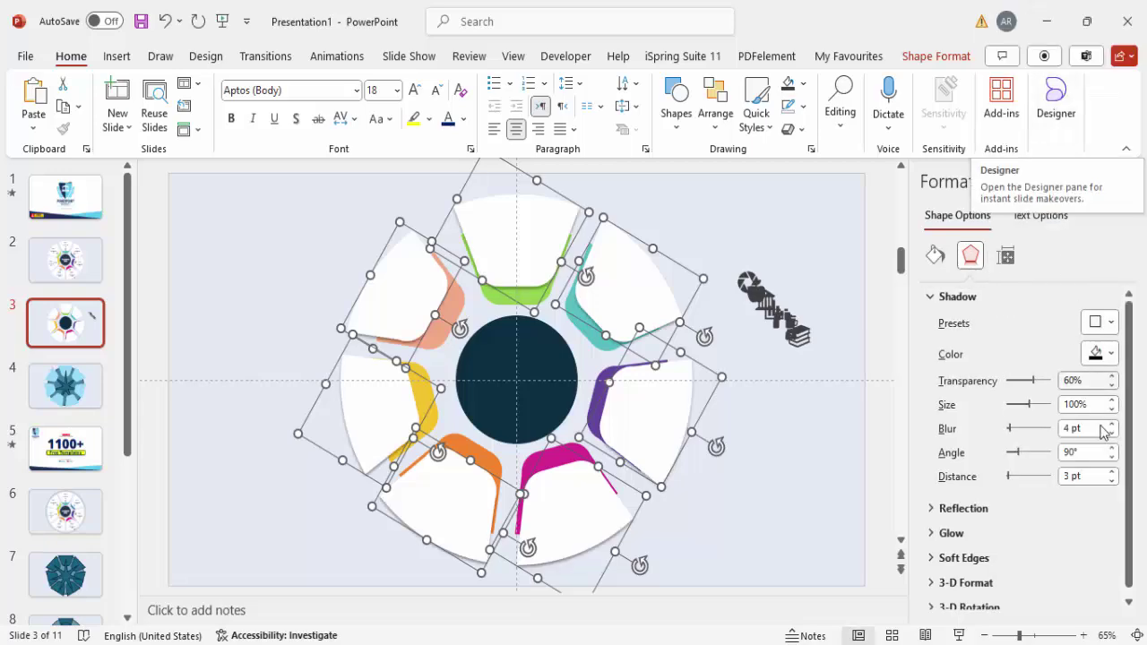
click(1111, 473)
click(1111, 473)
click(1112, 473)
click(1112, 473)
click(1112, 472)
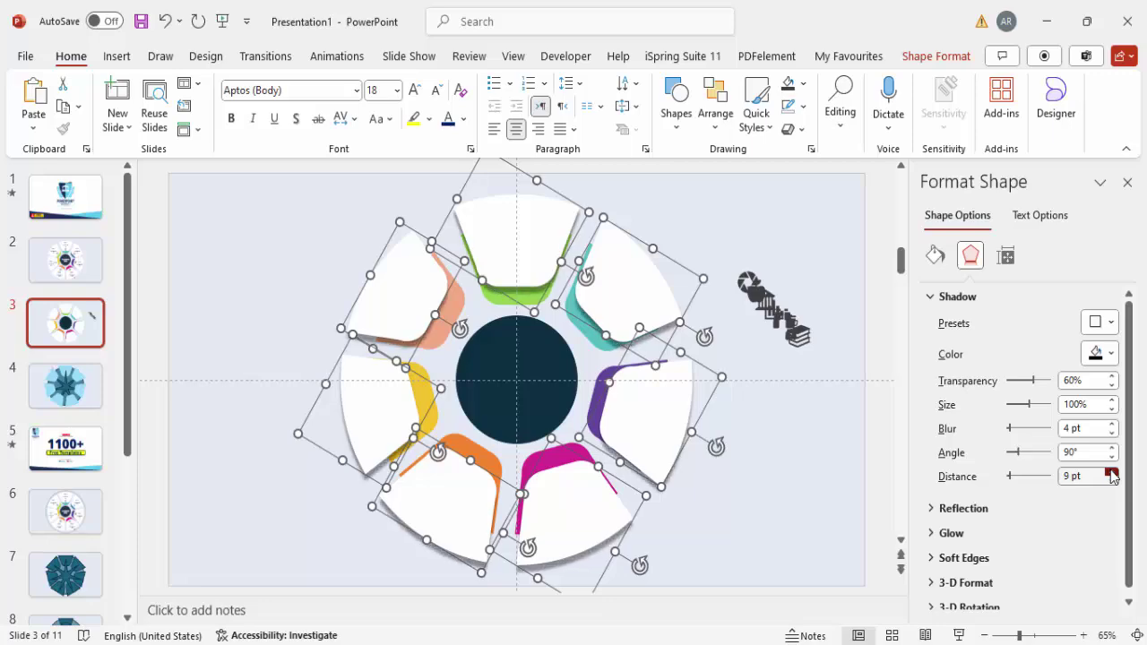
click(1112, 472)
click(1111, 472)
click(1112, 473)
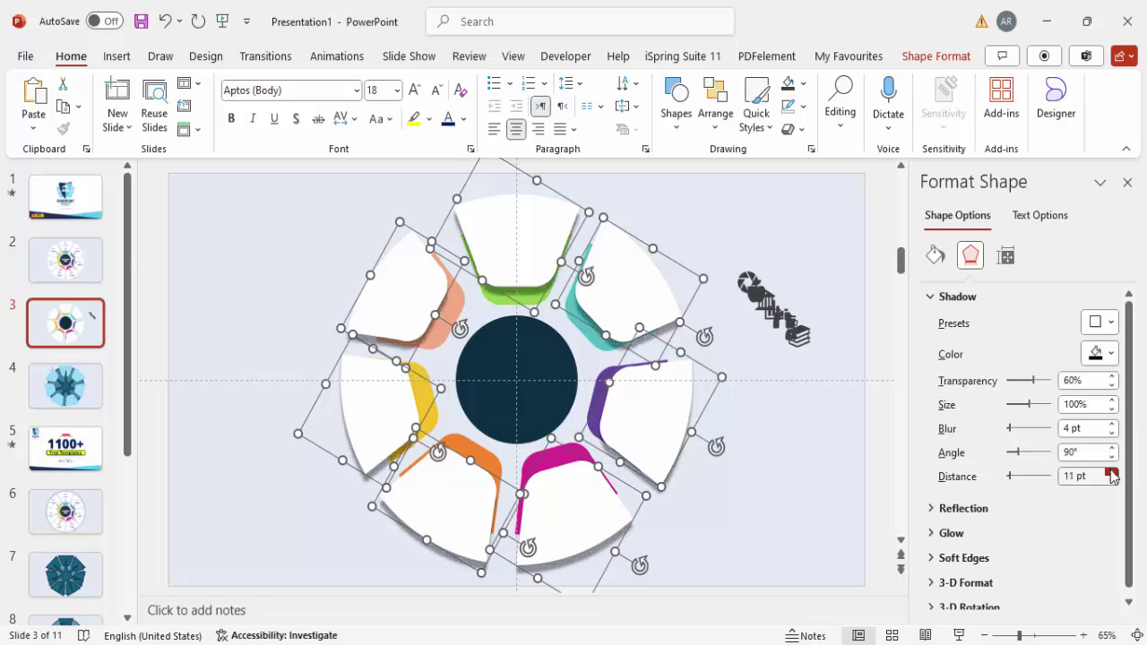
click(1112, 425)
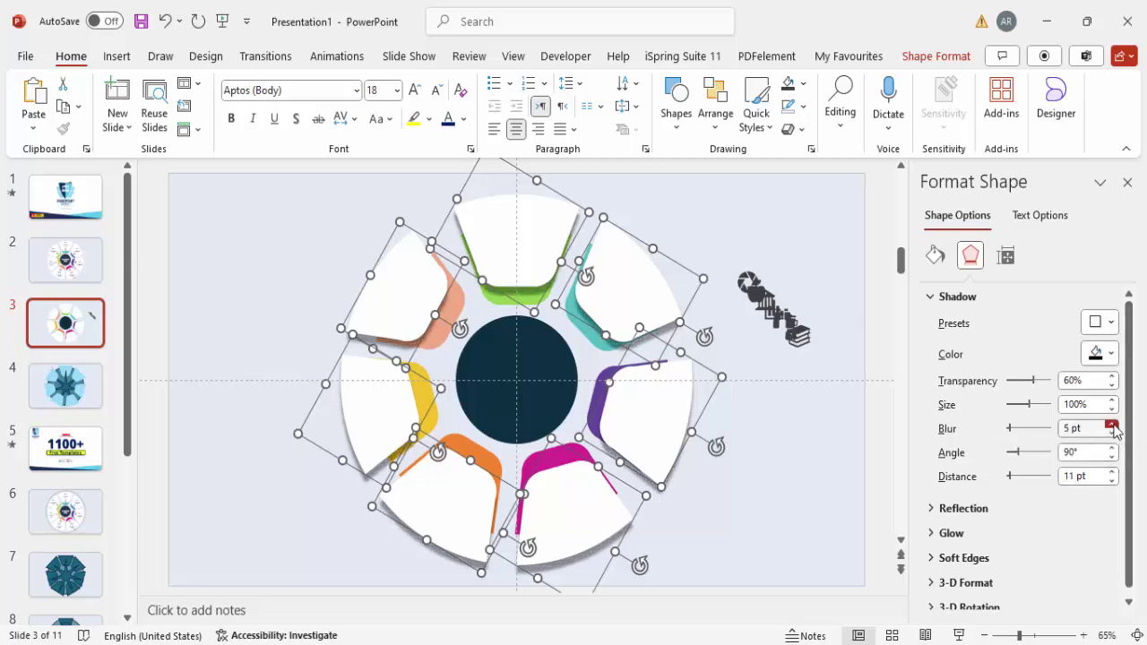
click(805, 232)
Place apple on green, aperture on teal, bank on purple, books on magenta, blender on orange, bar chart on salmon.
click(750, 291)
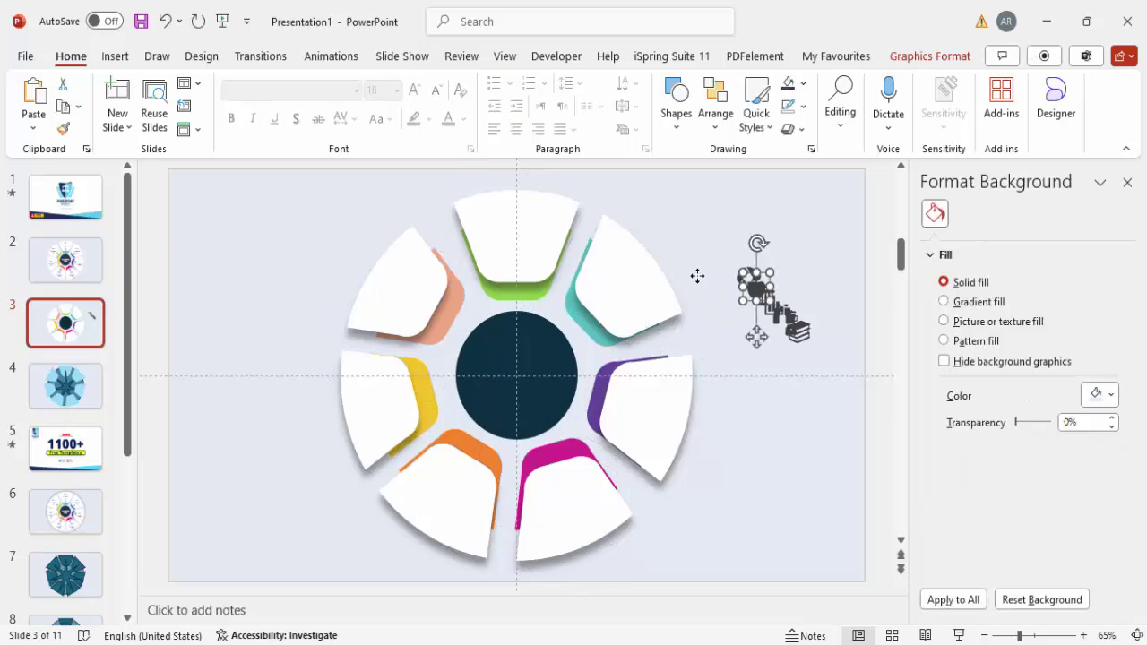
drag(509, 257, 510, 255)
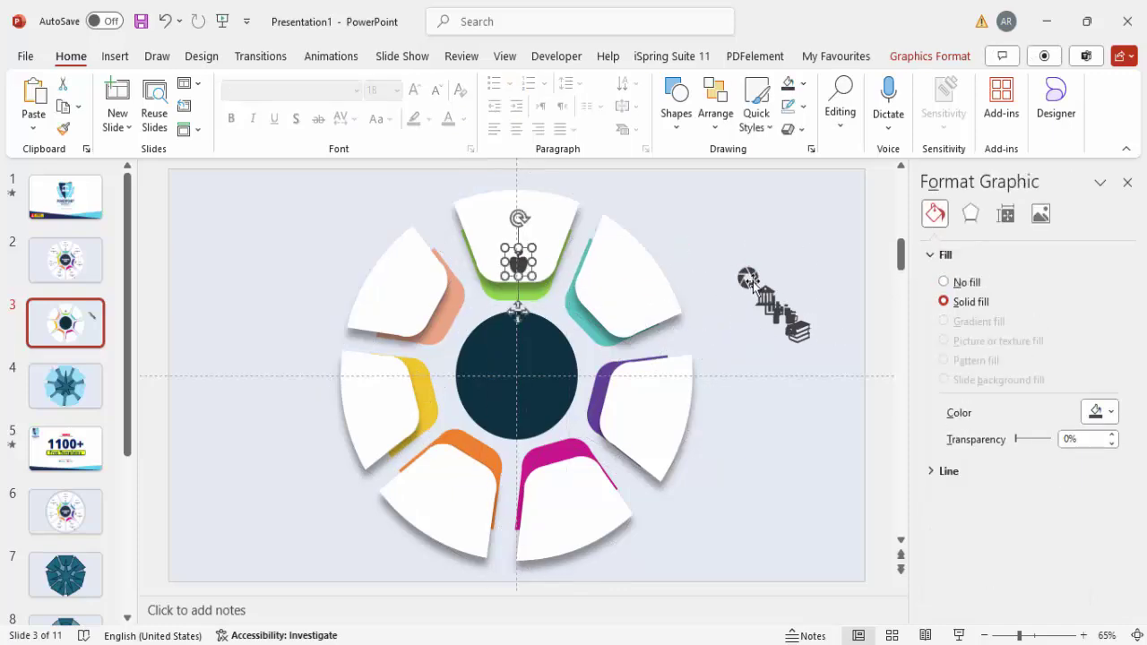
drag(748, 278, 610, 304)
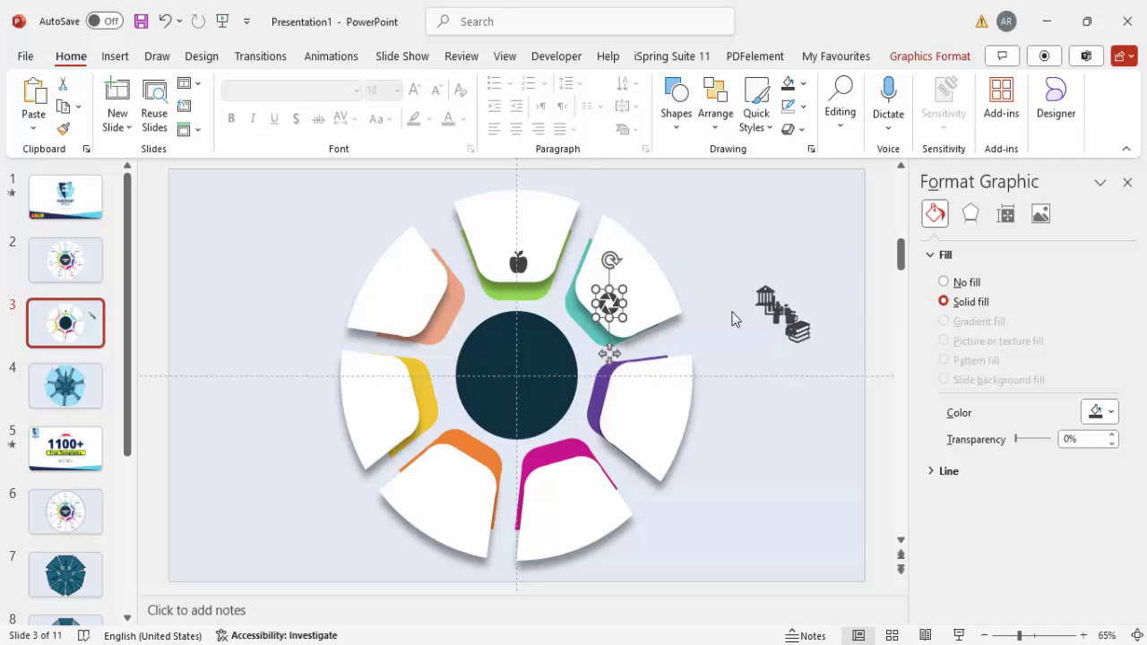
drag(765, 294, 624, 400)
drag(800, 345, 559, 490)
drag(787, 326, 401, 398)
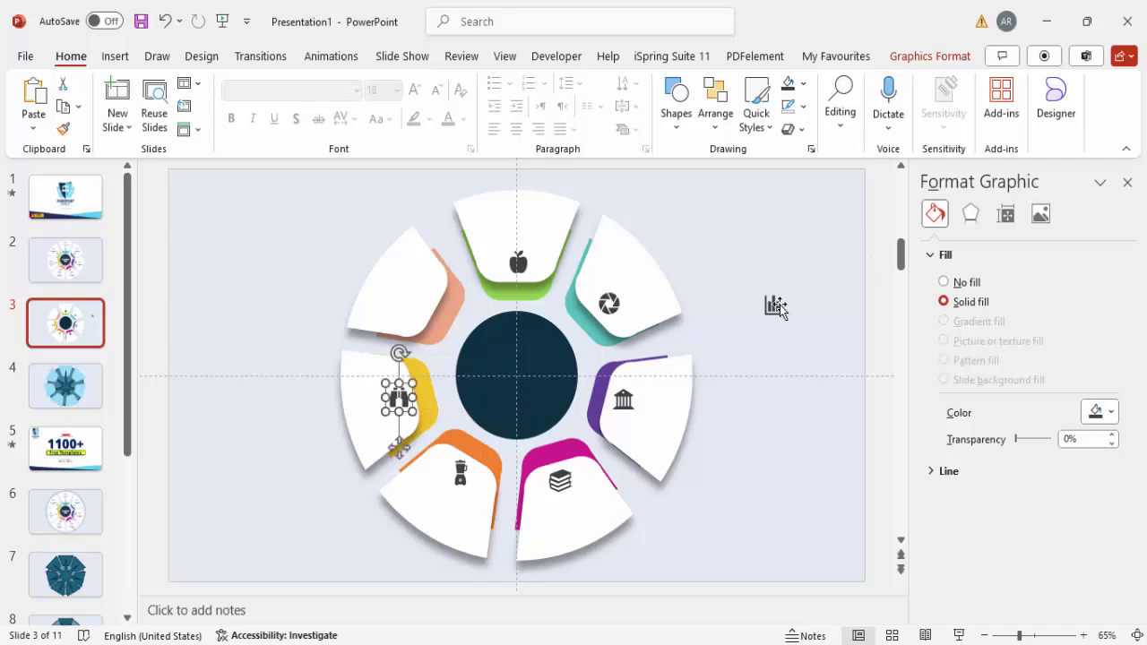
drag(777, 307, 420, 299)
Add a centred, bold TITLE text box on the top green segment.
click(114, 57)
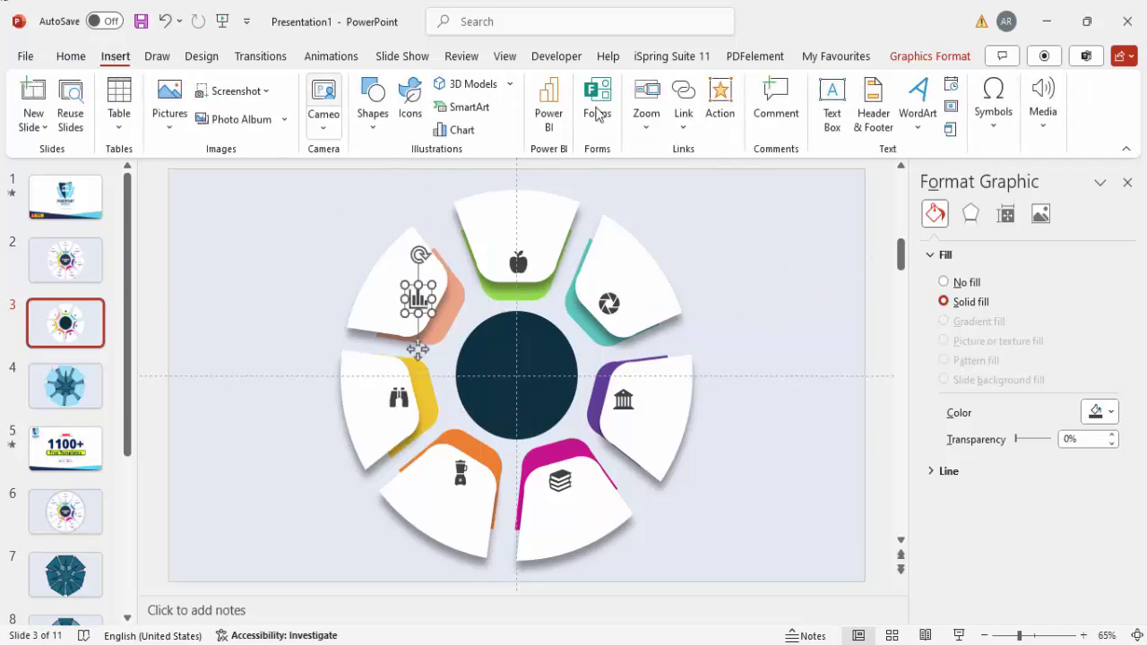
click(832, 103)
drag(691, 174, 787, 206)
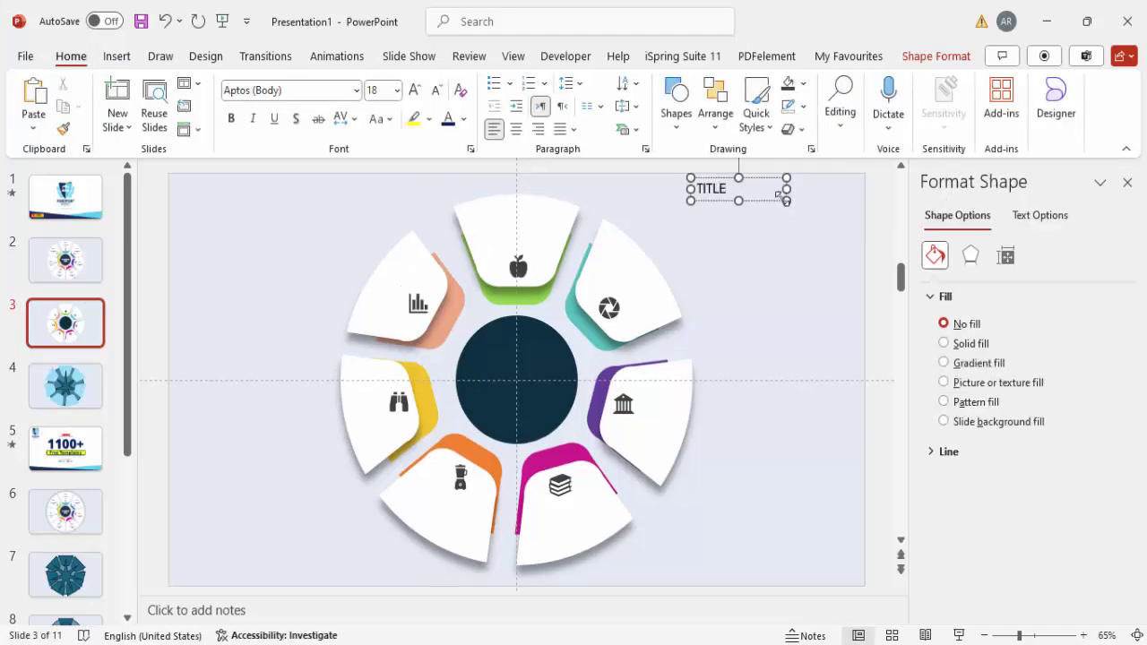
click(777, 188)
click(517, 130)
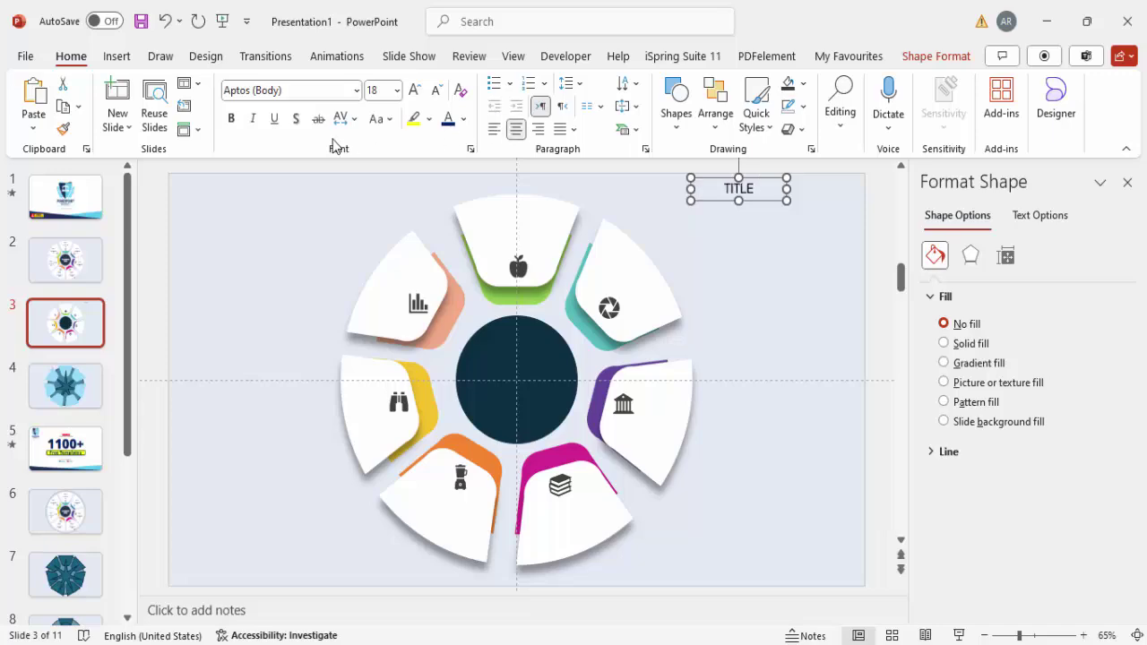
click(232, 119)
drag(762, 182, 539, 203)
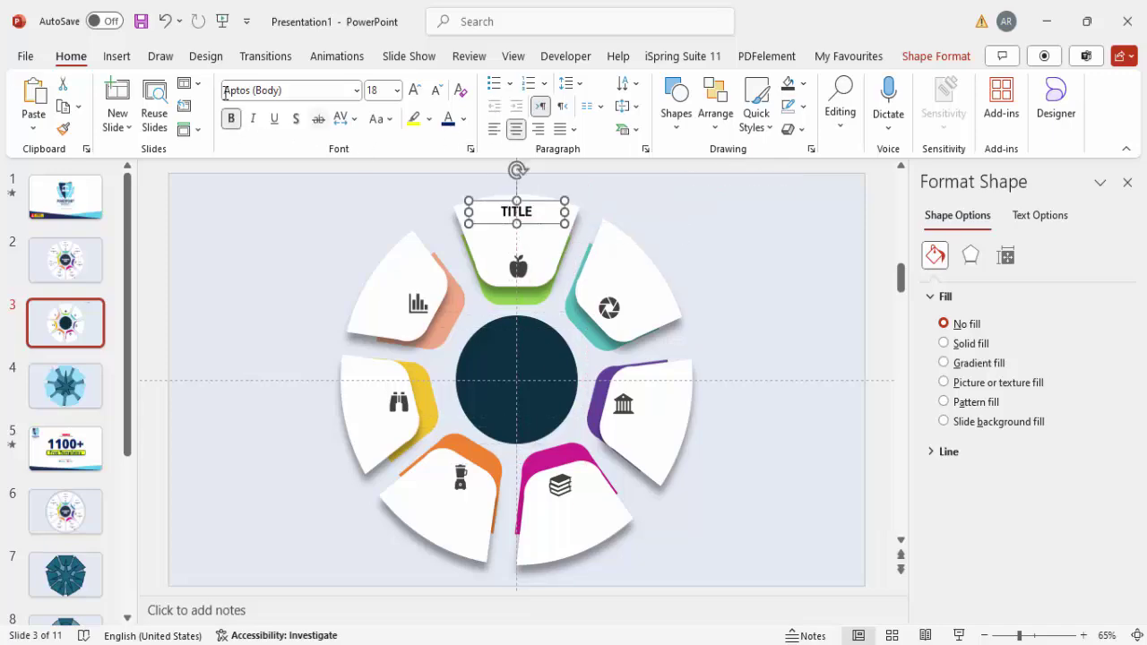
Add grey 14 pt 'Add detail text here' text beneath TITLE in the top segment.
click(116, 55)
click(832, 104)
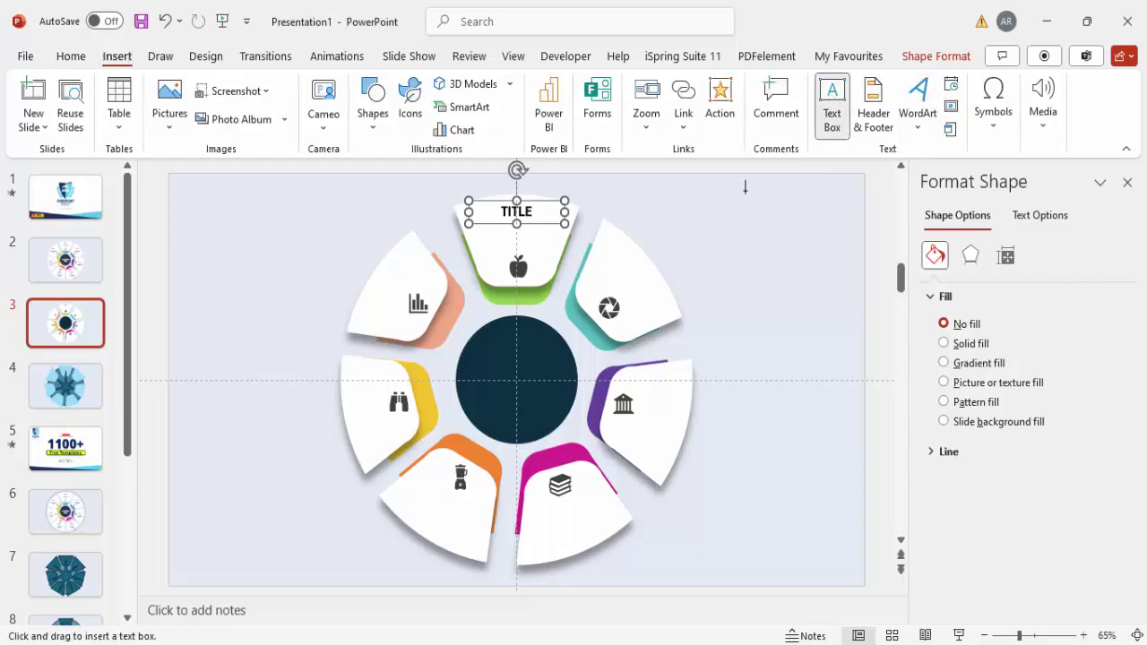
drag(745, 189, 819, 219)
text(Add de)
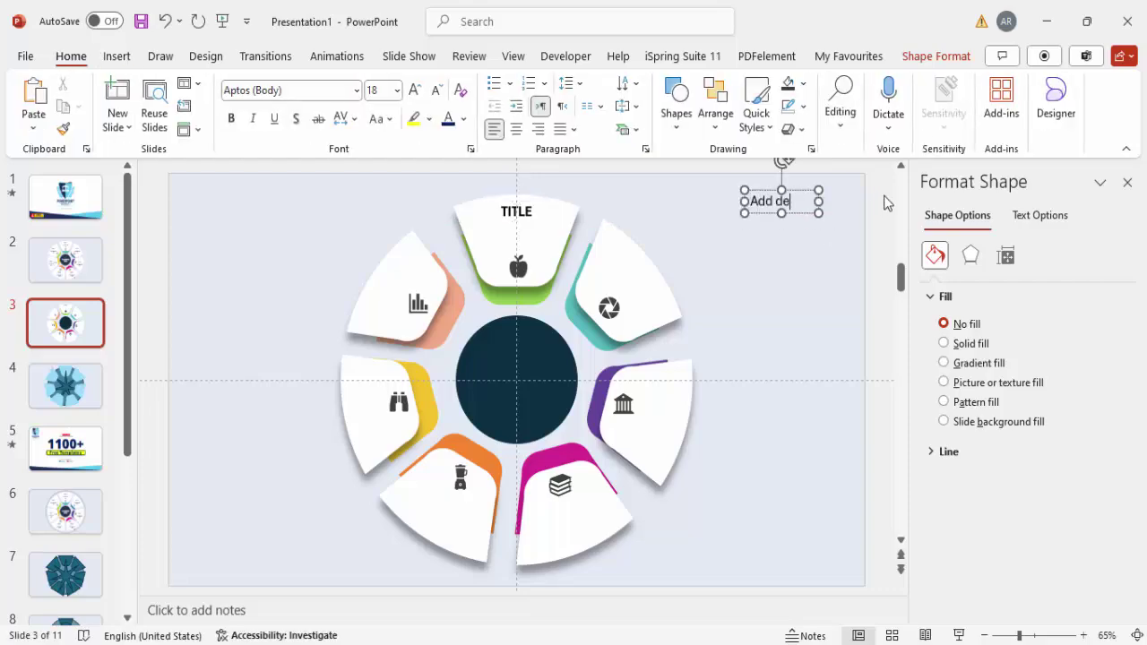
text(tail text here)
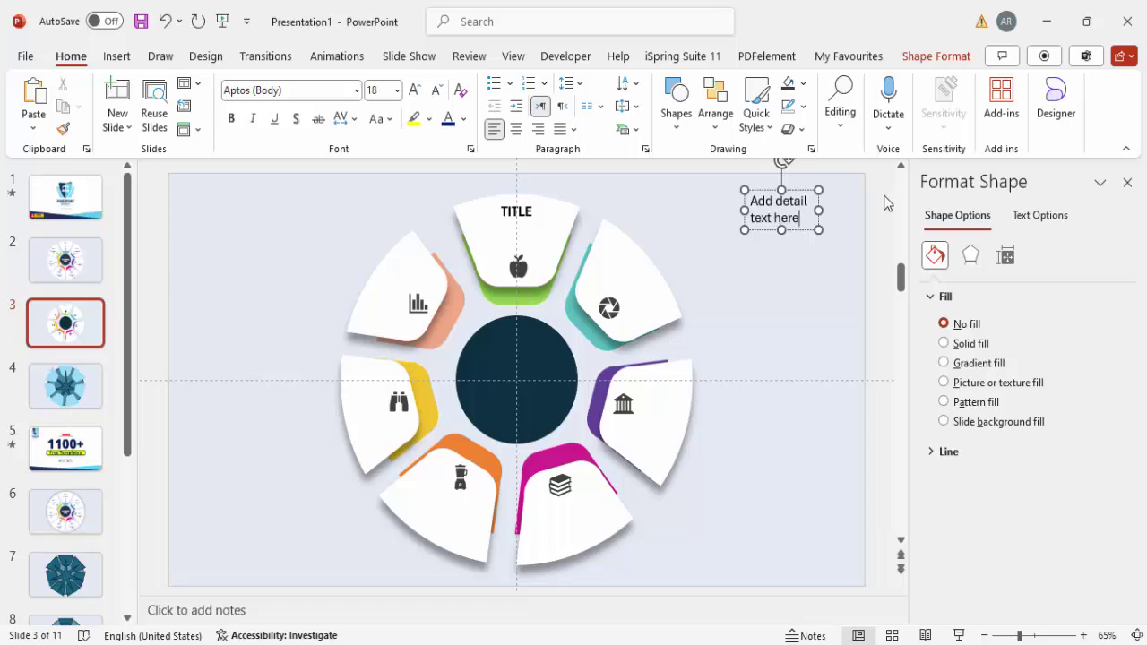
click(800, 188)
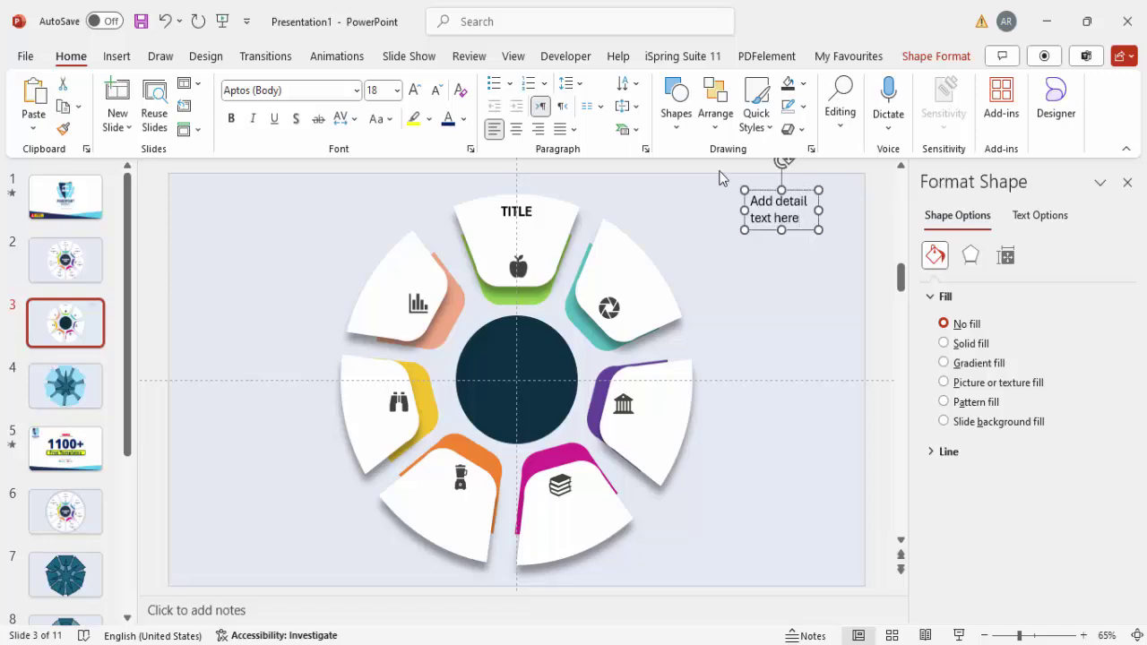
click(463, 119)
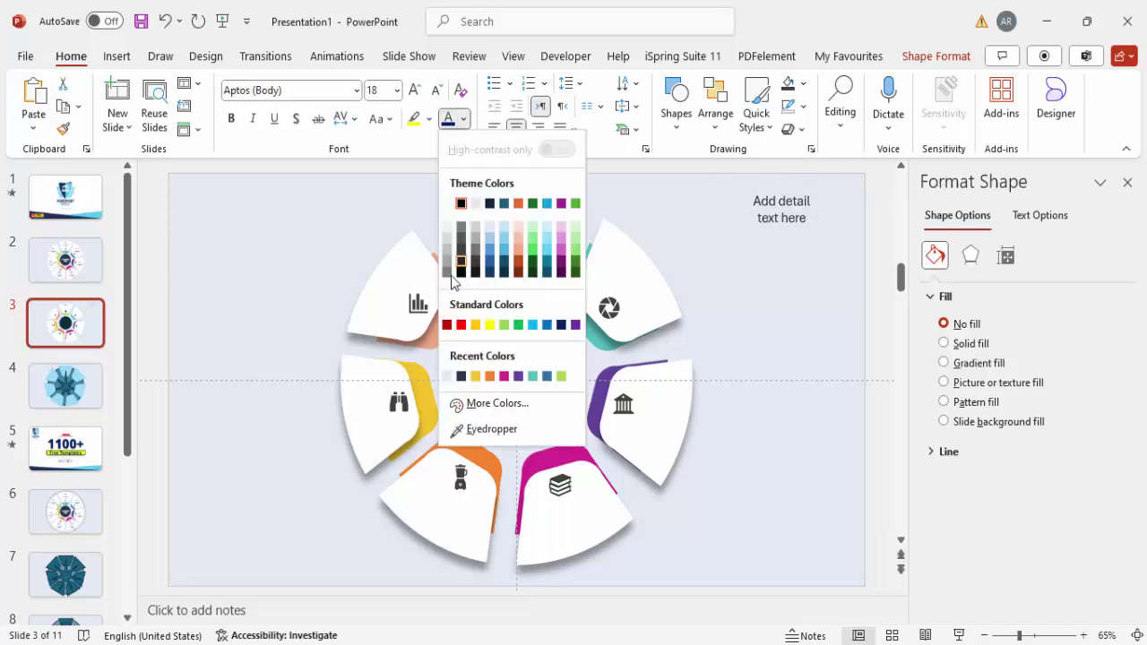
click(461, 229)
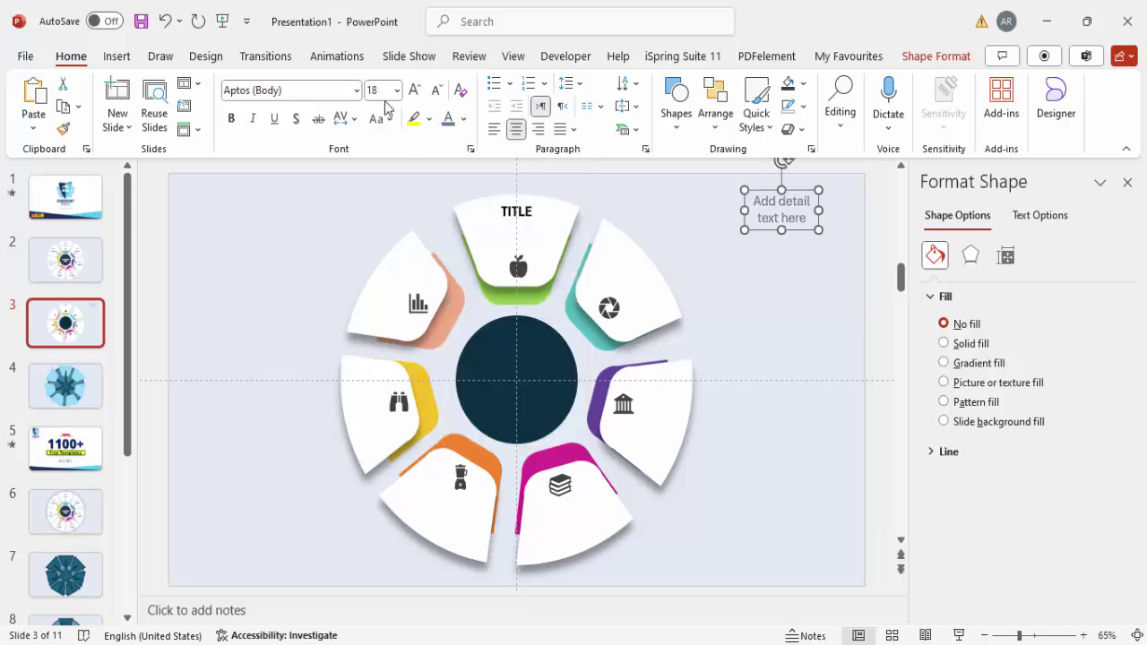
click(437, 95)
click(437, 95)
drag(804, 190, 539, 213)
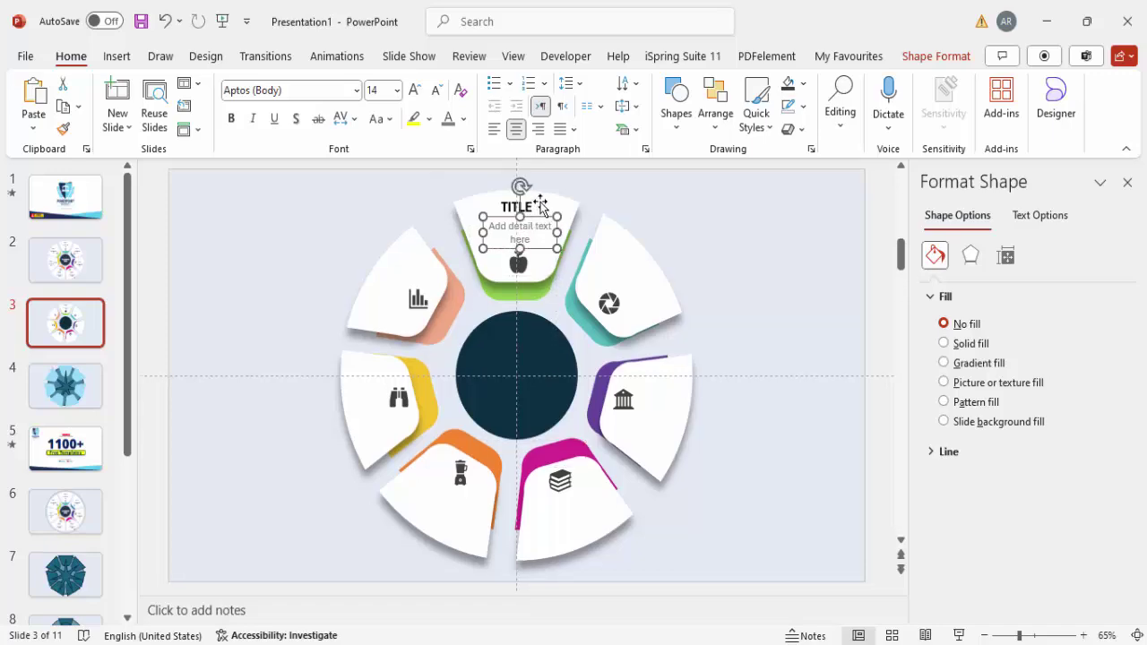
Duplicate the TITLE and detail text pair onto the teal, purple and magenta segments.
shift+click(540, 207)
key(ctrl+d)
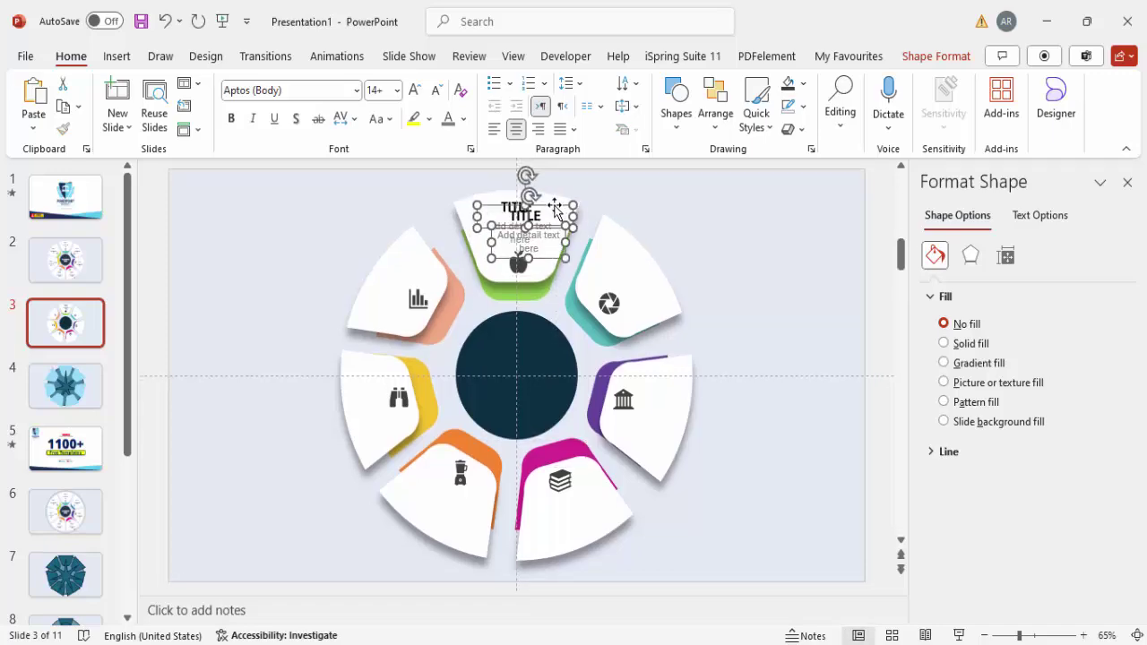
drag(556, 210, 660, 255)
key(ctrl+d)
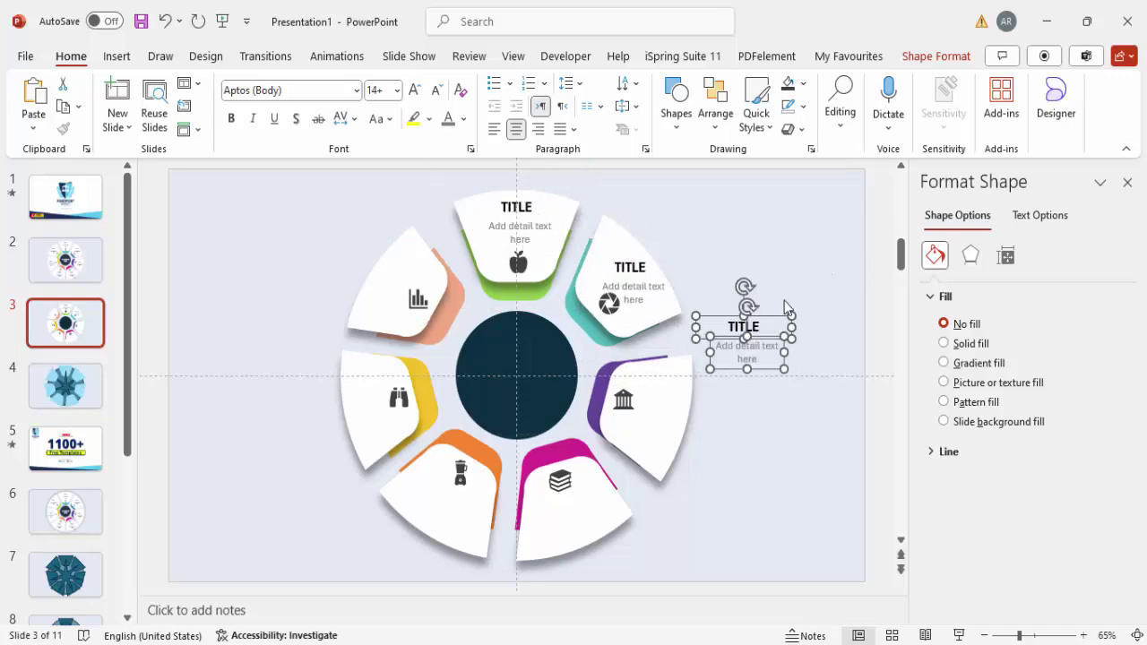
drag(773, 318, 678, 392)
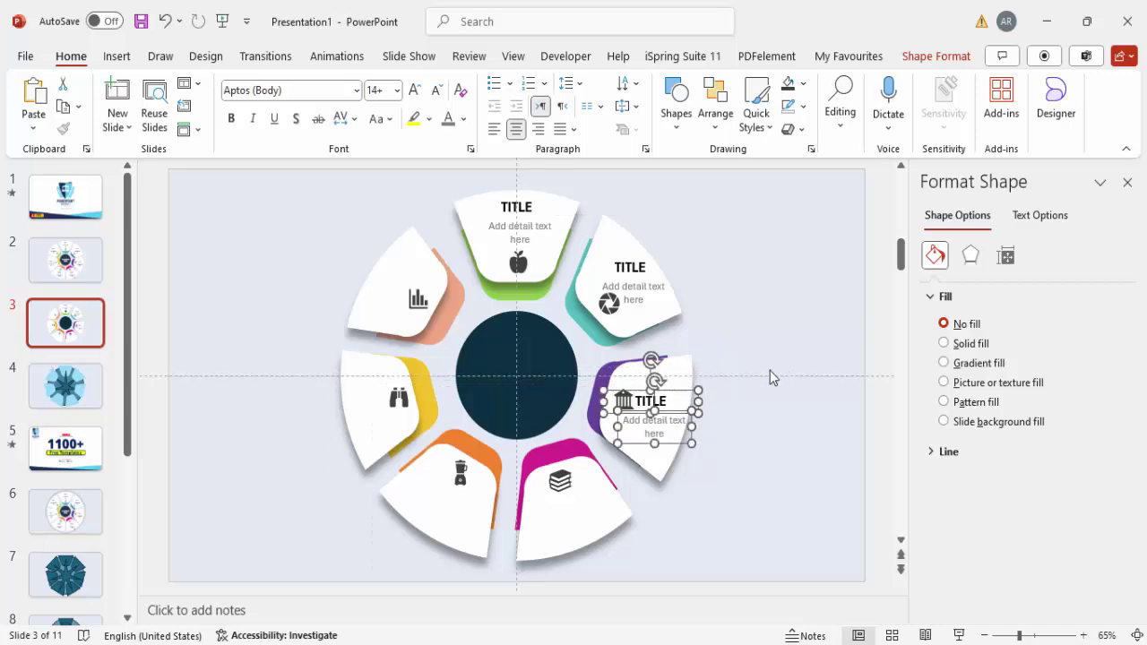
key(ctrl+d)
drag(698, 535, 596, 492)
Place further copies of the label pair on the orange, yellow and salmon segments.
scroll(651, 514, down, 2)
key(ctrl+d)
drag(528, 530, 480, 416)
scroll(480, 416, up, 2)
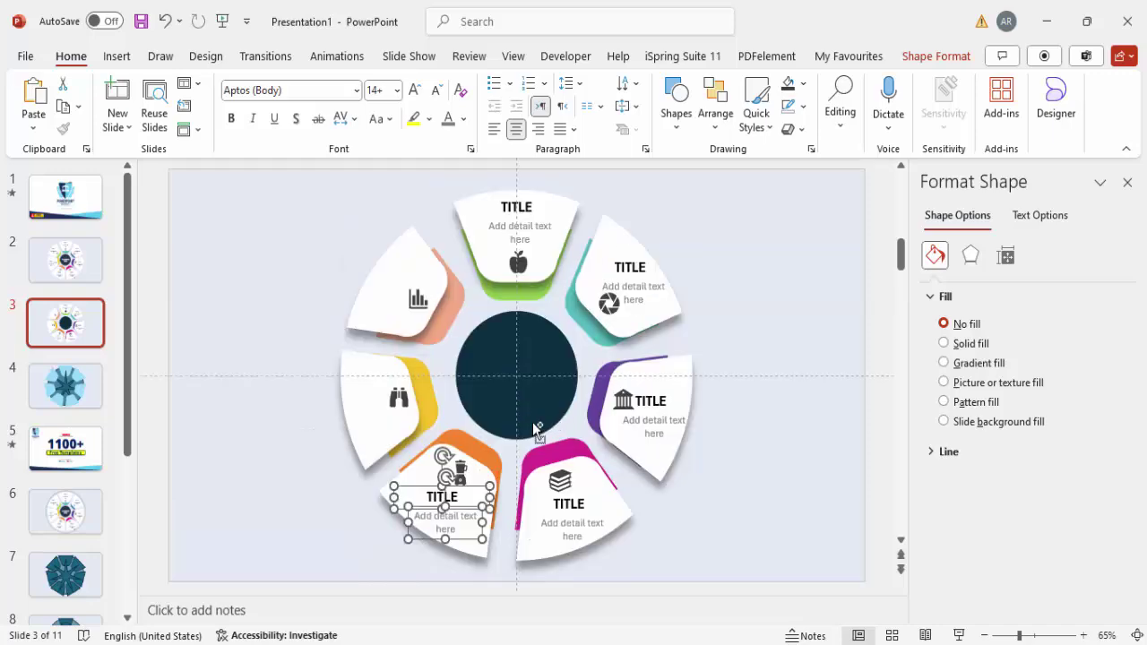
key(ctrl+d)
drag(346, 475, 400, 384)
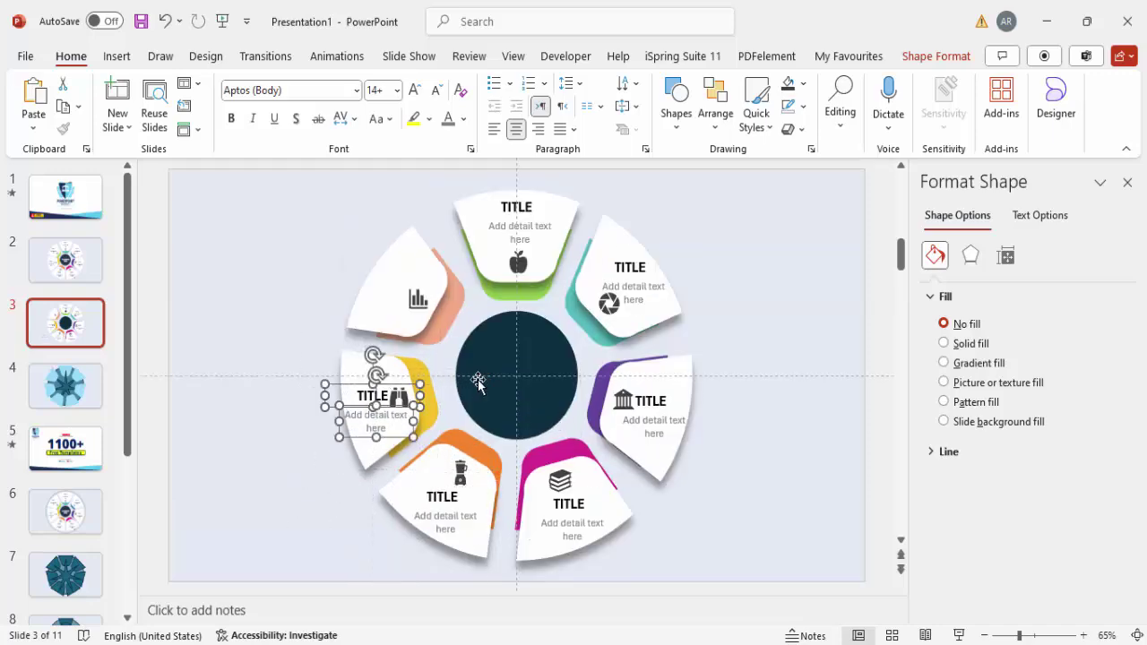
key(ctrl+d)
drag(316, 283, 405, 263)
Select the top green segment's parts, undoing an accidental rotation.
click(316, 238)
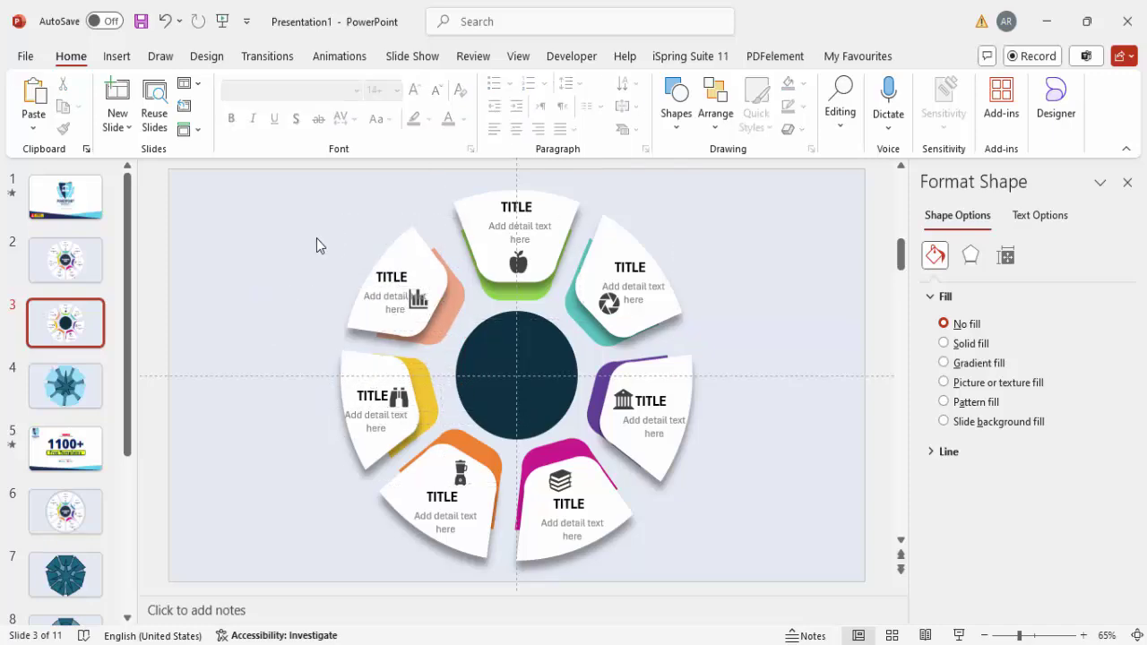
drag(437, 173, 606, 341)
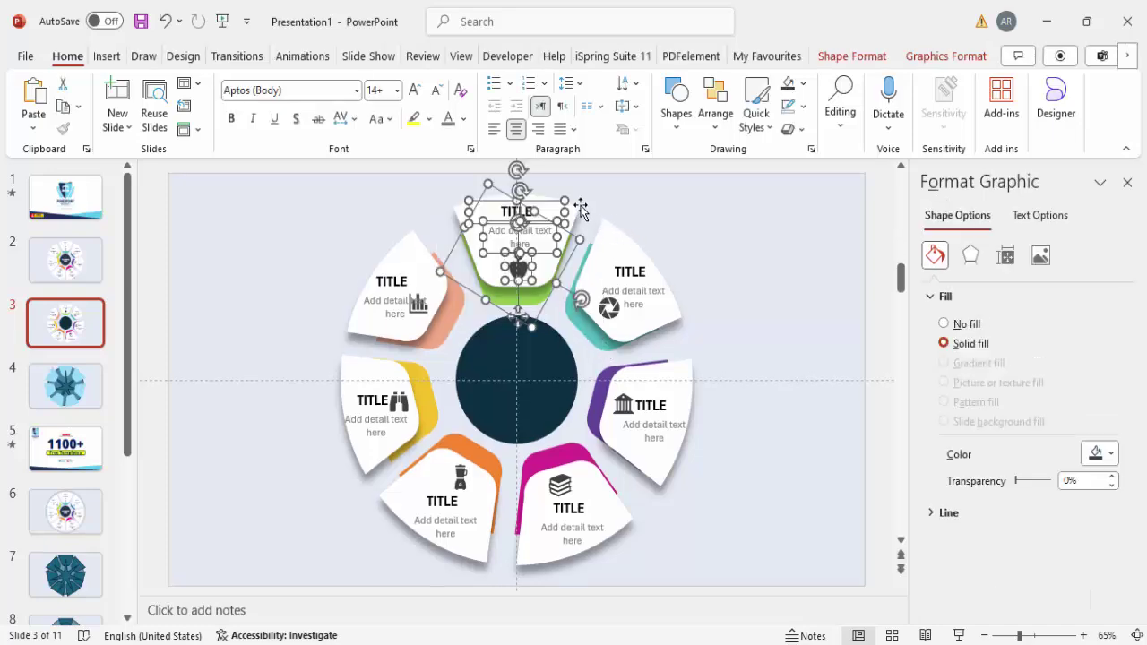
drag(581, 209, 705, 191)
key(Escape)
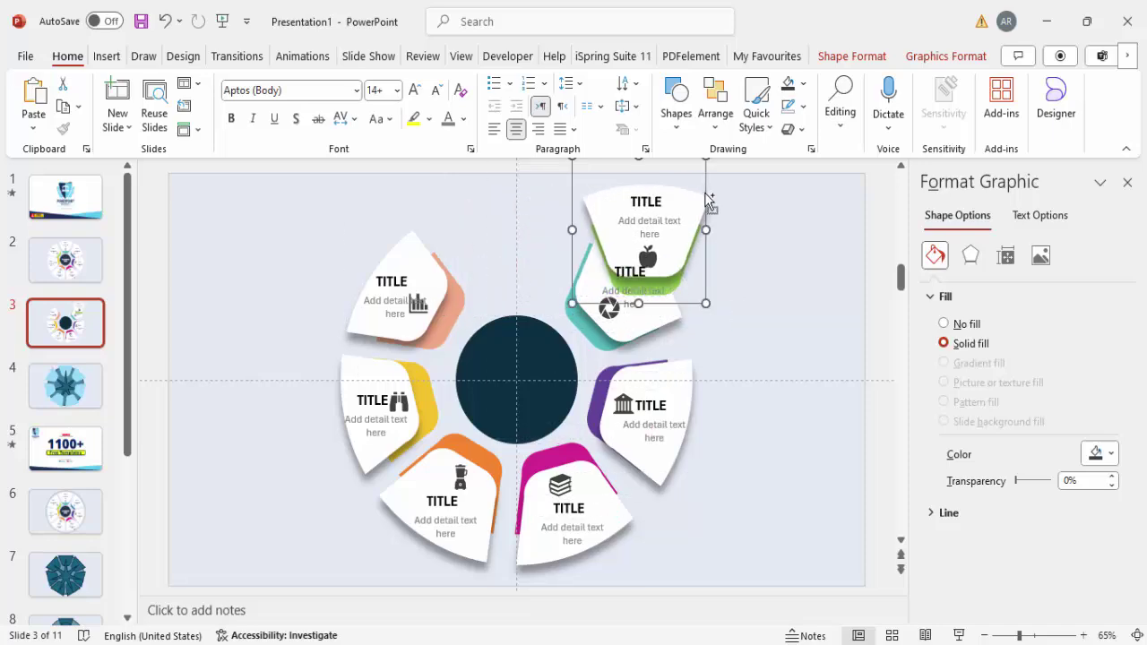
key(ctrl+z)
click(750, 182)
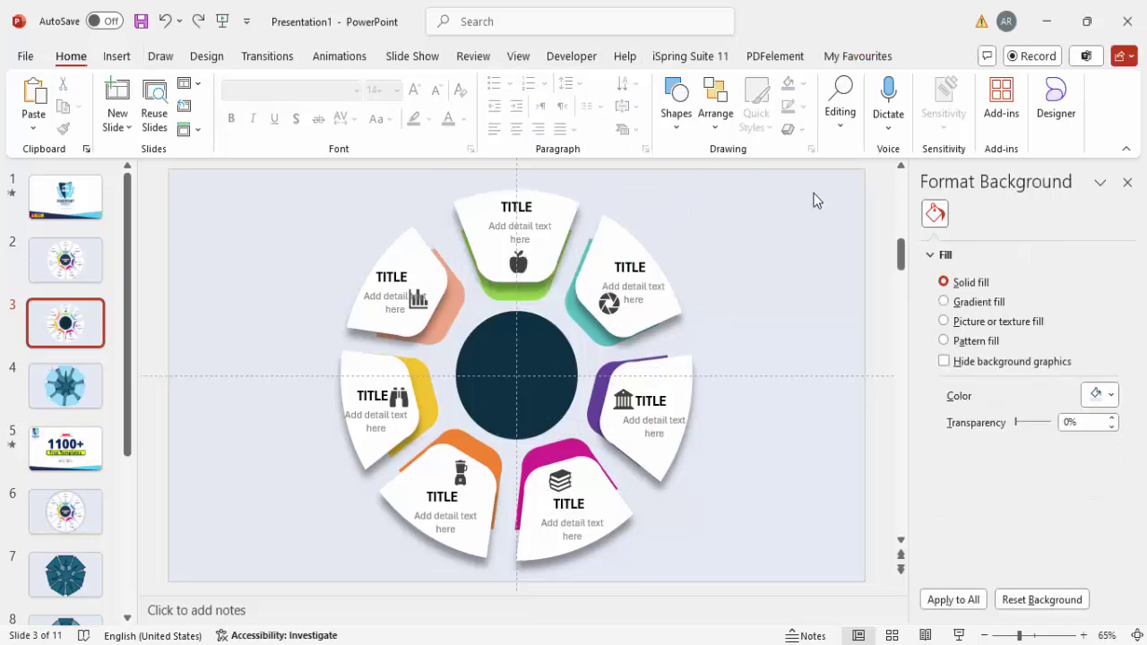
Group the teal segment's shape, accent, icon and labels into one object.
drag(652, 196, 534, 370)
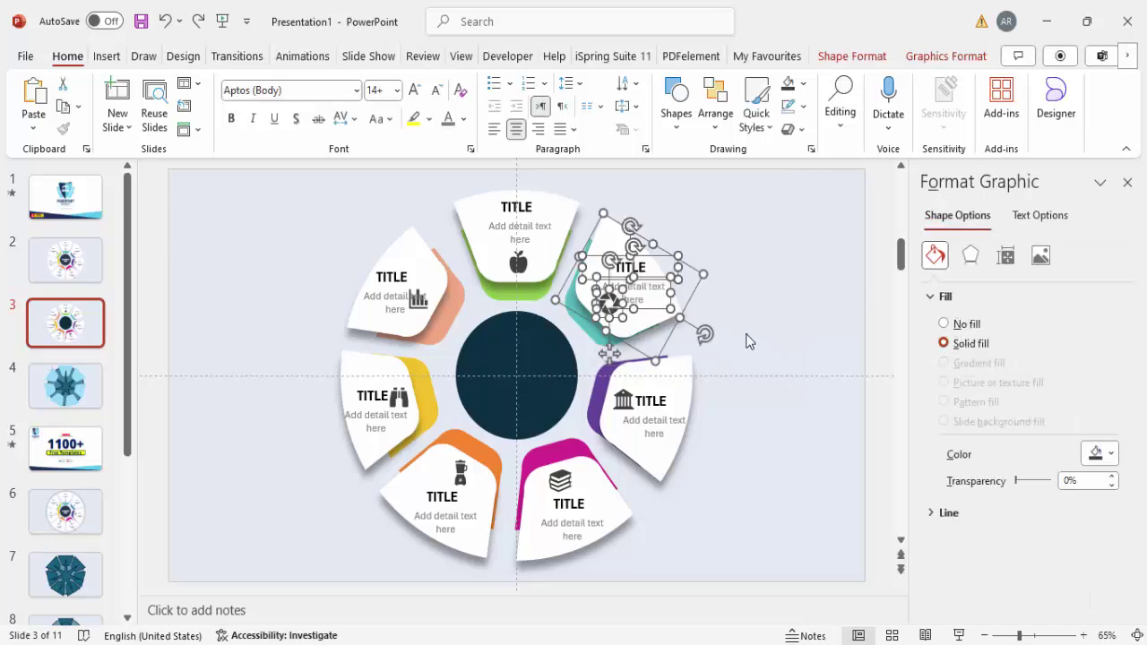
key(ctrl+g)
click(708, 302)
click(709, 302)
click(621, 322)
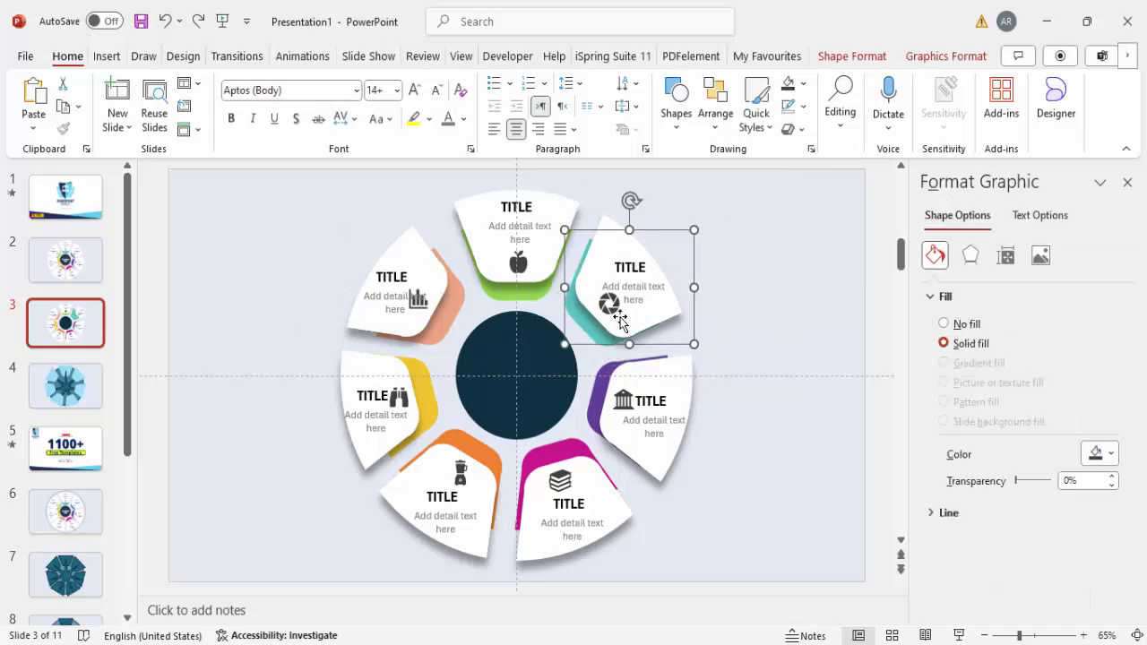
click(584, 325)
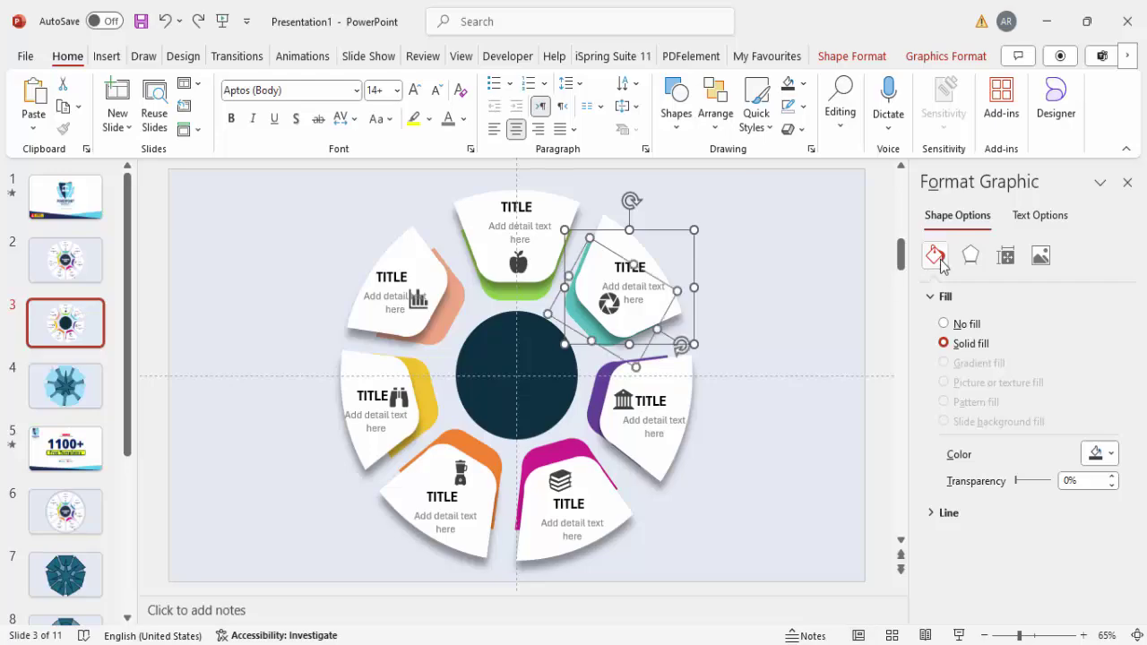
key(Escape)
Group the purple and magenta segments' parts, reversing an accidental nudge.
drag(809, 311, 571, 597)
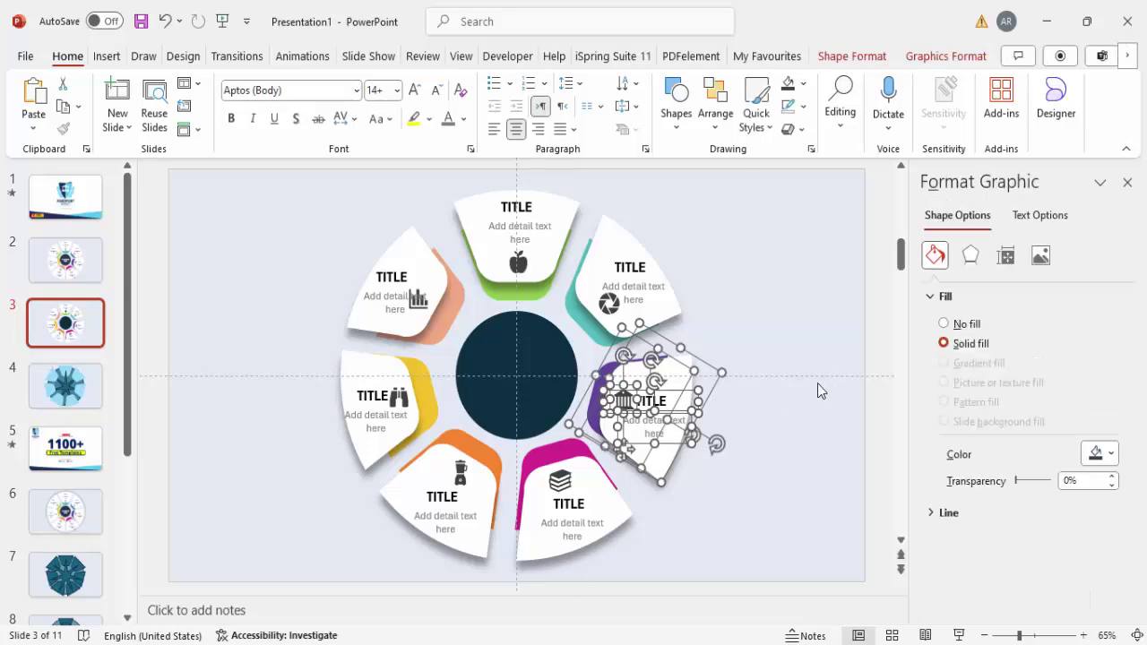
key(ctrl+g)
key(Right)
key(Right)
key(Right)
key(Right)
key(Right)
key(Right)
key(Right)
key(Right)
key(Right)
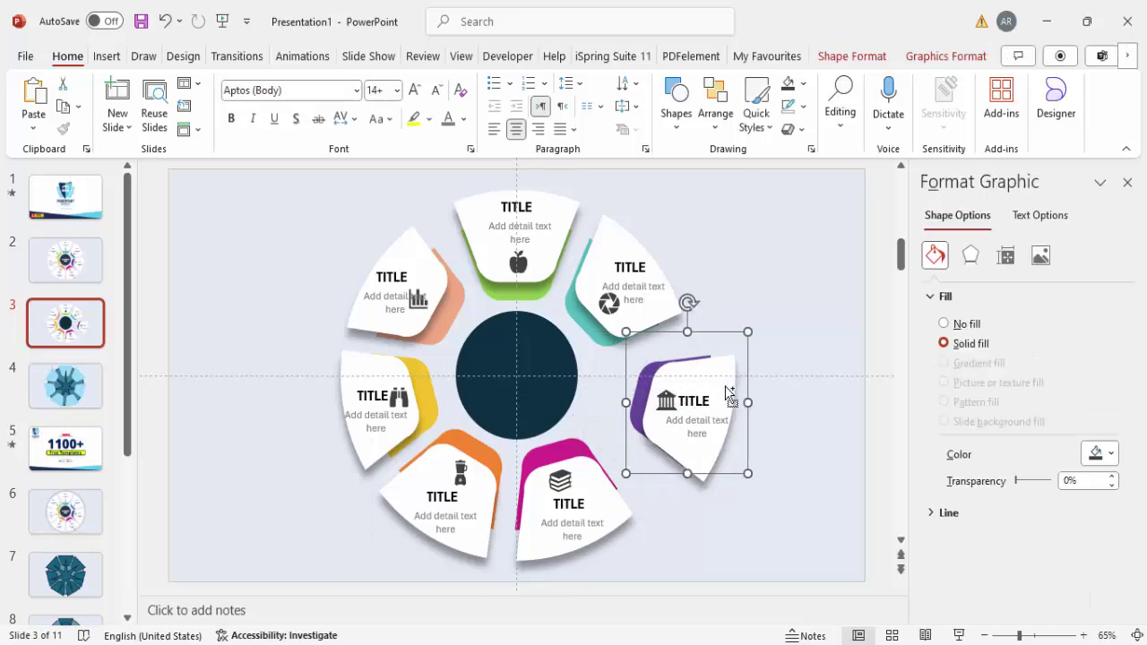
key(Left)
key(Left)
key(Left)
key(Left)
key(Left)
key(Left)
key(Left)
key(Left)
key(Left)
click(691, 591)
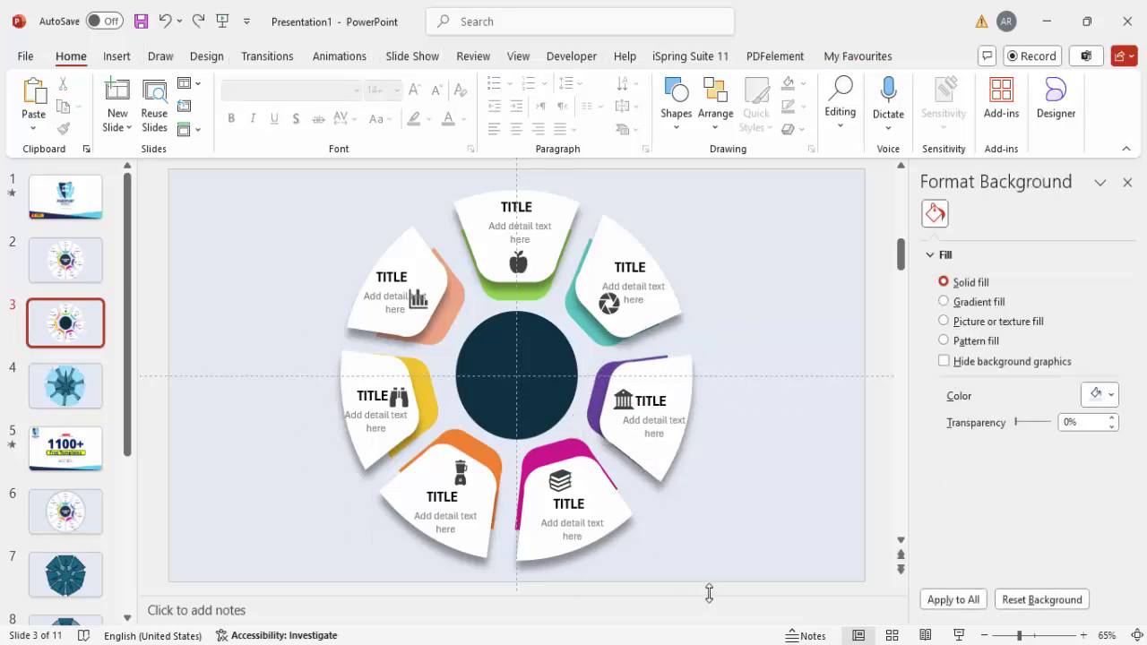
drag(708, 591, 463, 401)
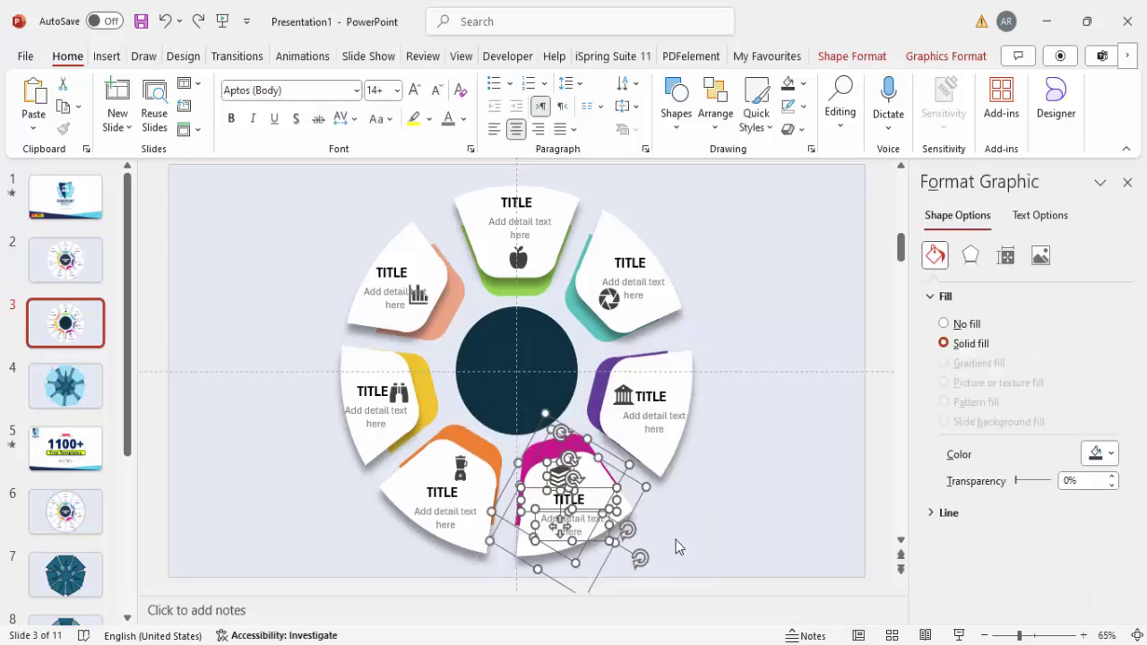
key(ctrl+g)
Marquee-select the parts of the orange, yellow and salmon segments.
drag(265, 418, 567, 618)
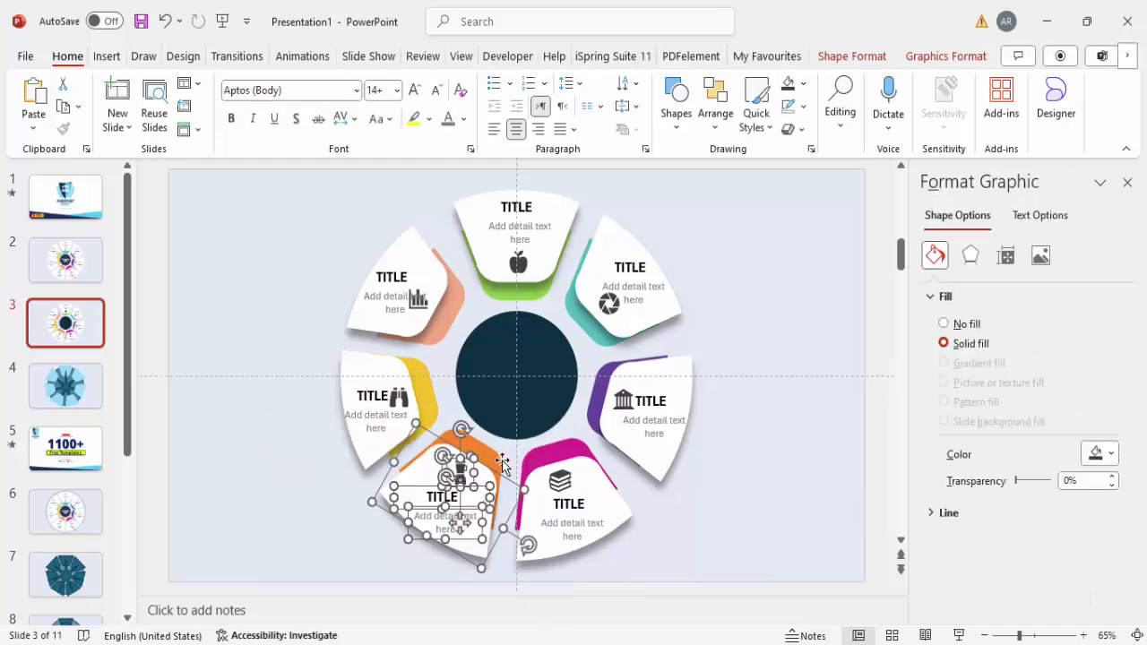
drag(263, 323, 485, 535)
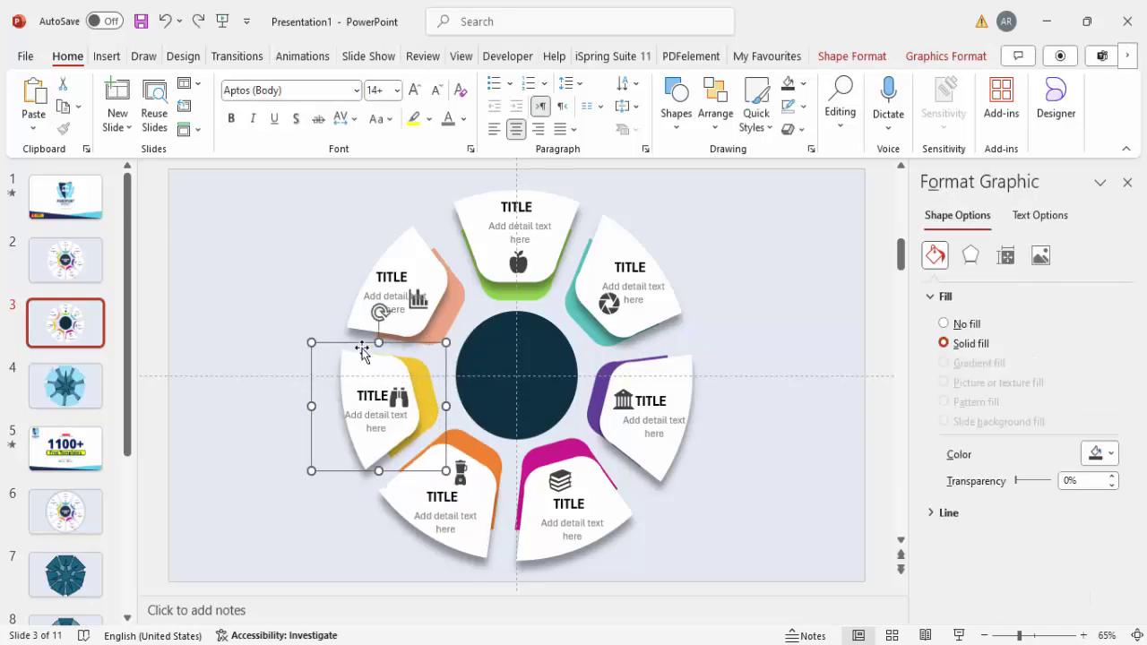
drag(283, 181, 520, 418)
Draw a text box across the navy centre circle and type HEADLINE.
click(759, 305)
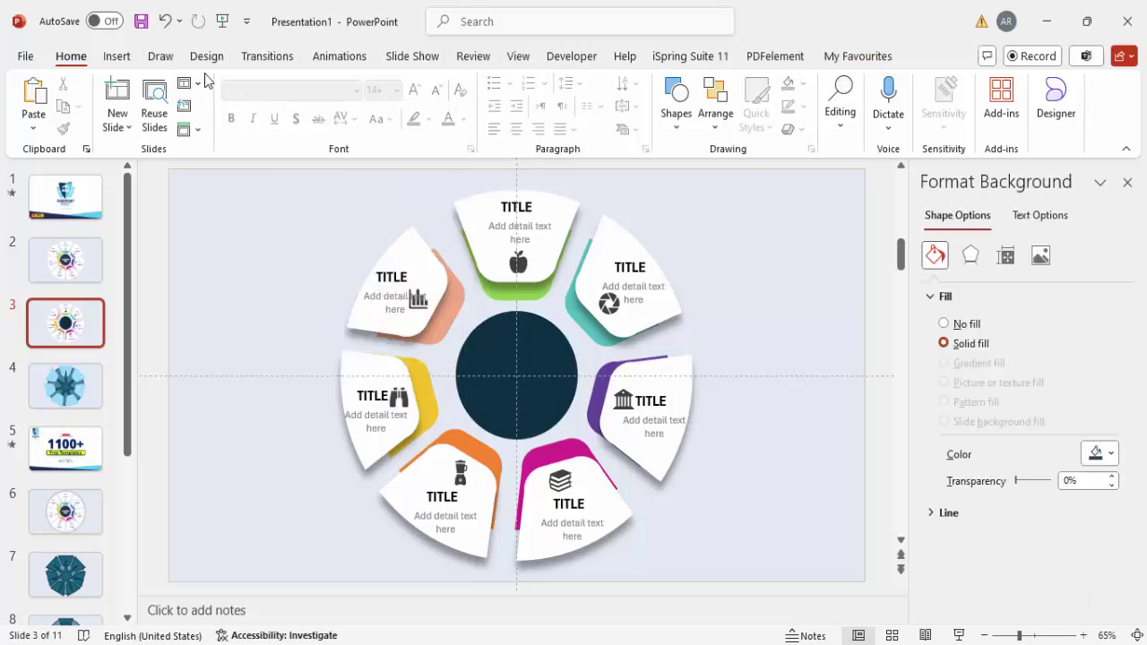
click(106, 56)
click(833, 99)
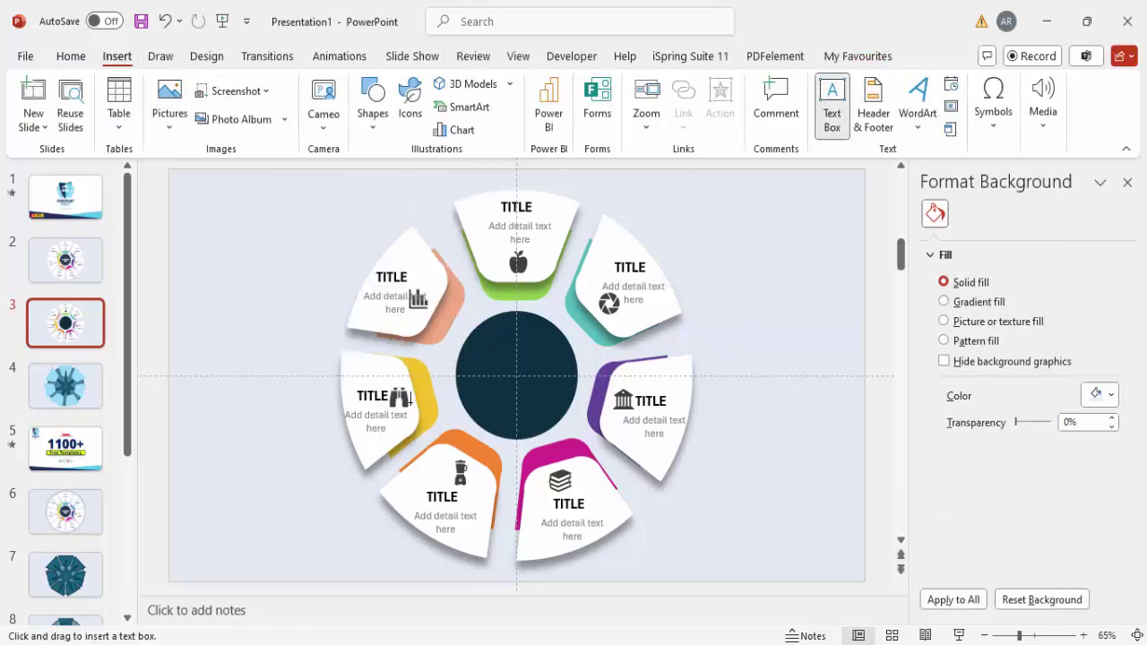
drag(475, 370, 563, 389)
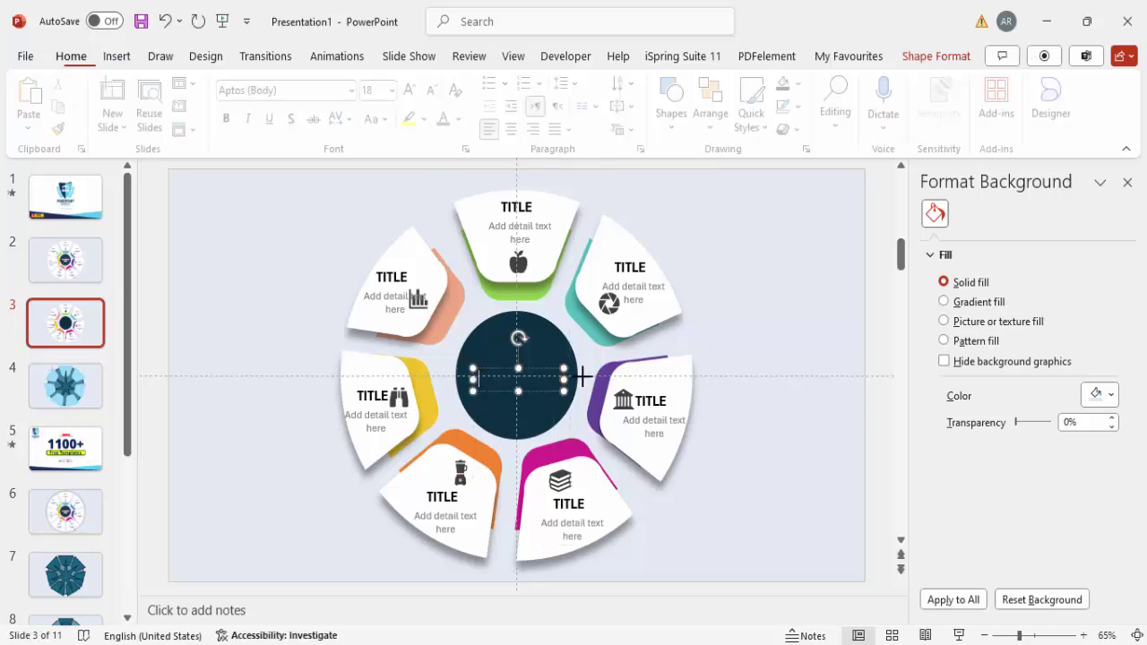
text(HEADLINE)
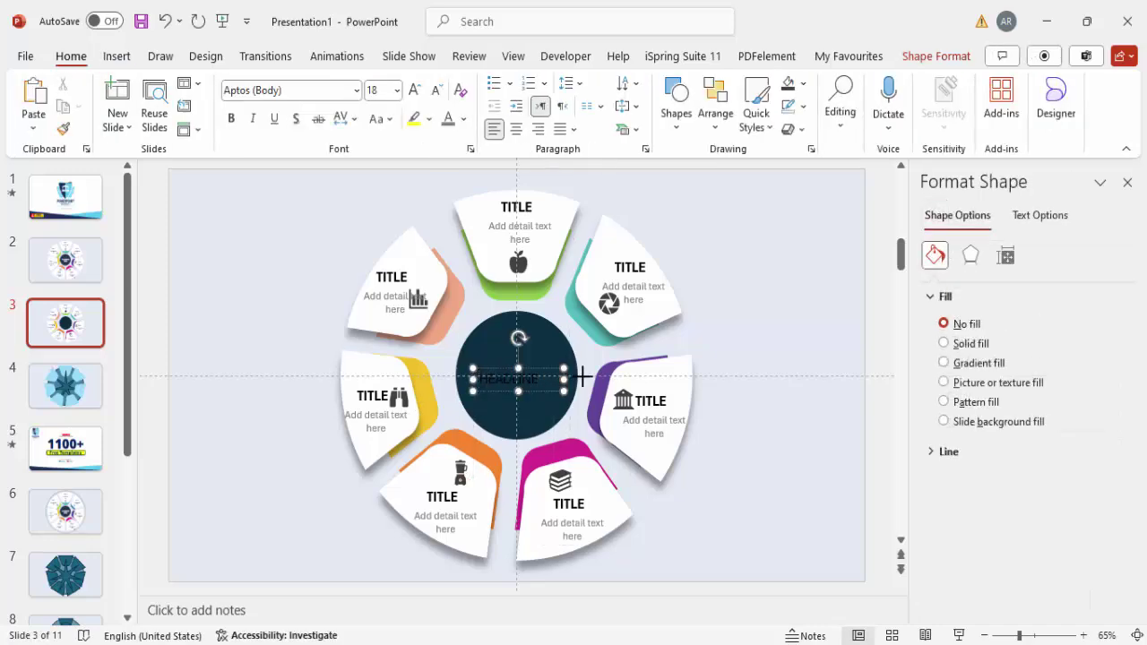
Center HEADLINE, make it white 24 pt, and widen the box to one line.
click(516, 129)
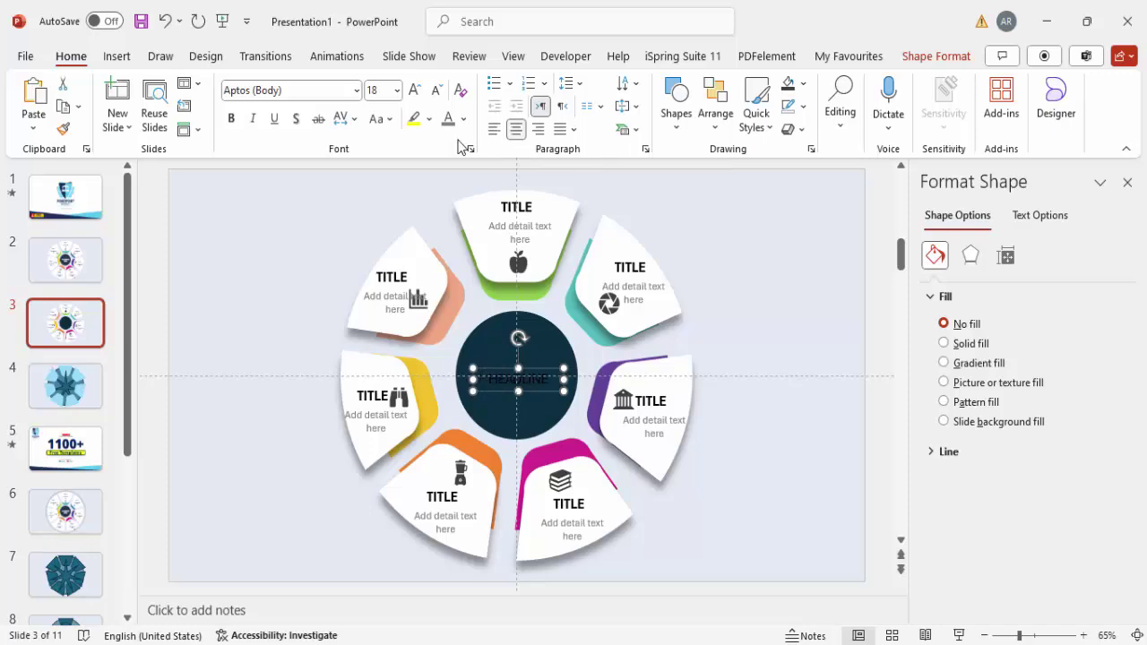
click(465, 122)
click(452, 205)
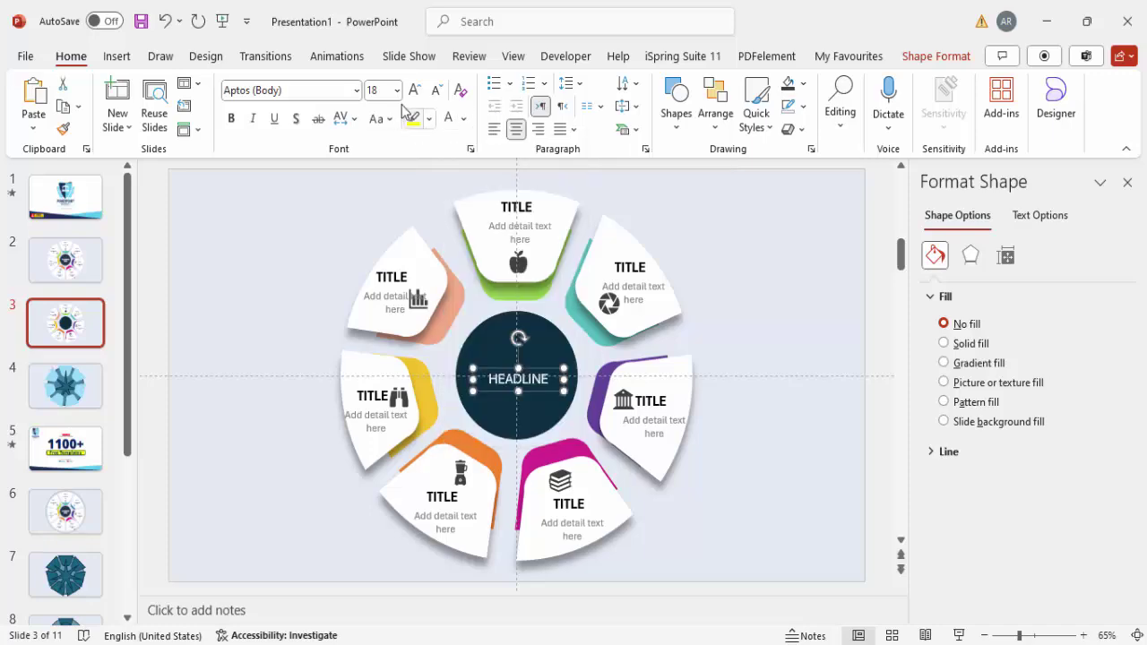
click(414, 90)
click(415, 90)
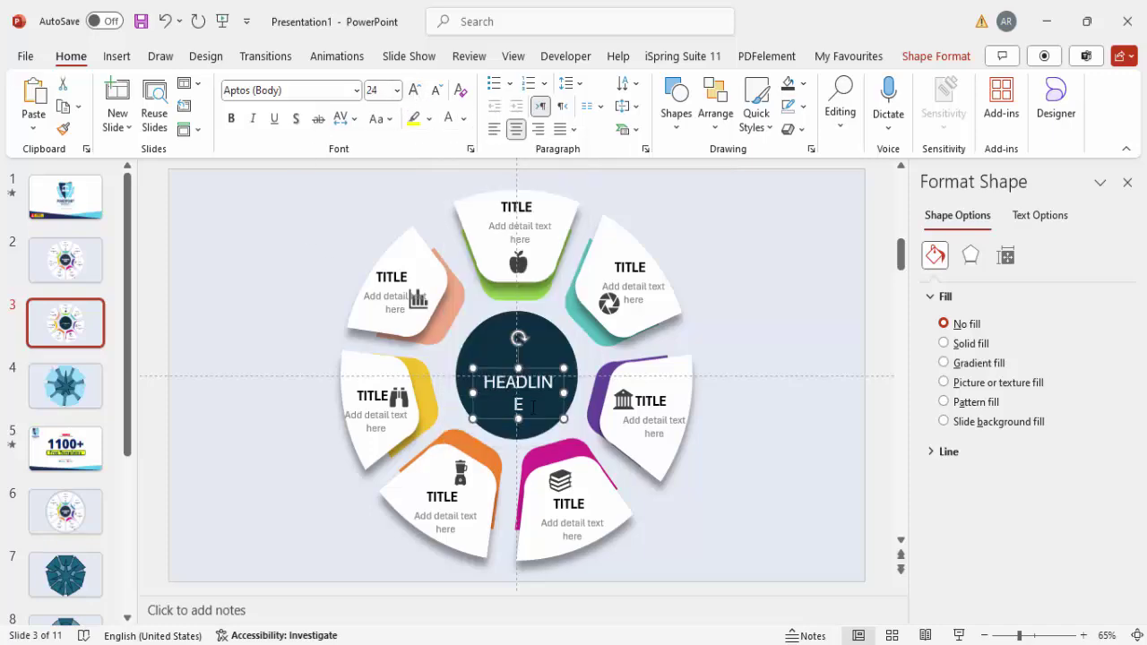
drag(564, 393, 553, 363)
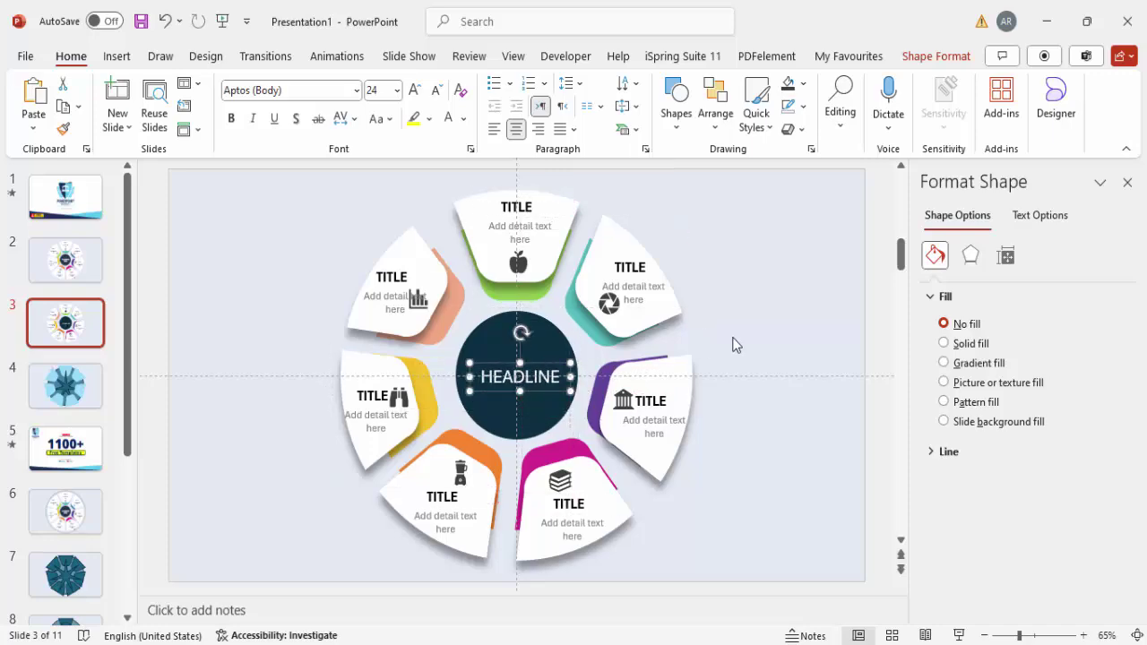
click(759, 323)
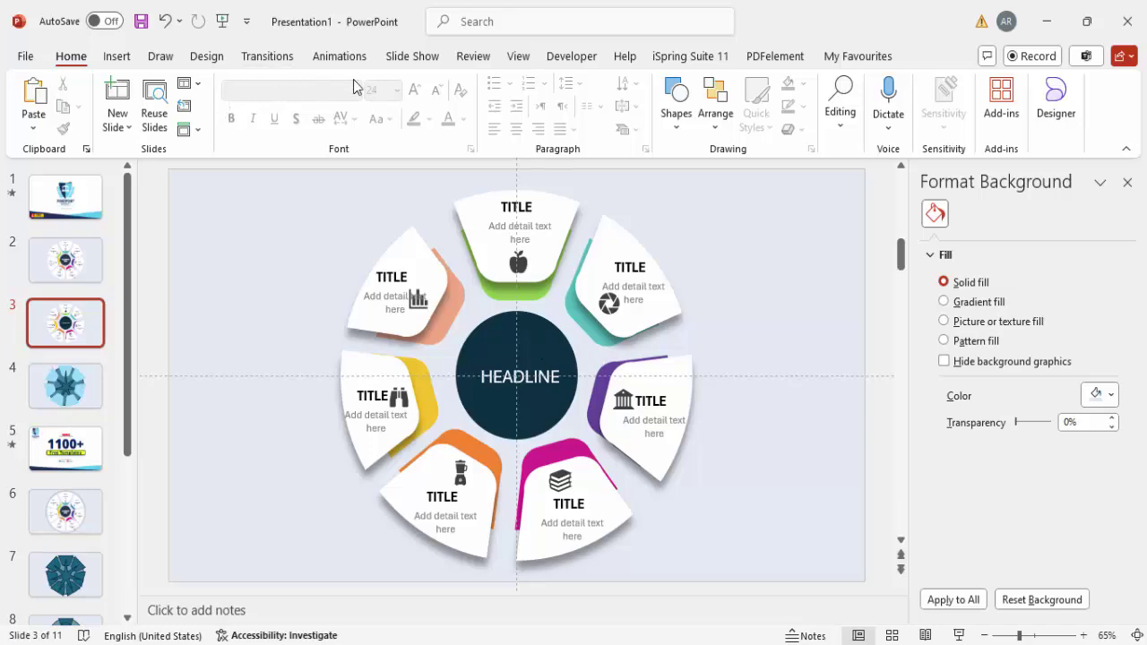
Apply the Peek In entrance effect to the top green segment group.
click(338, 55)
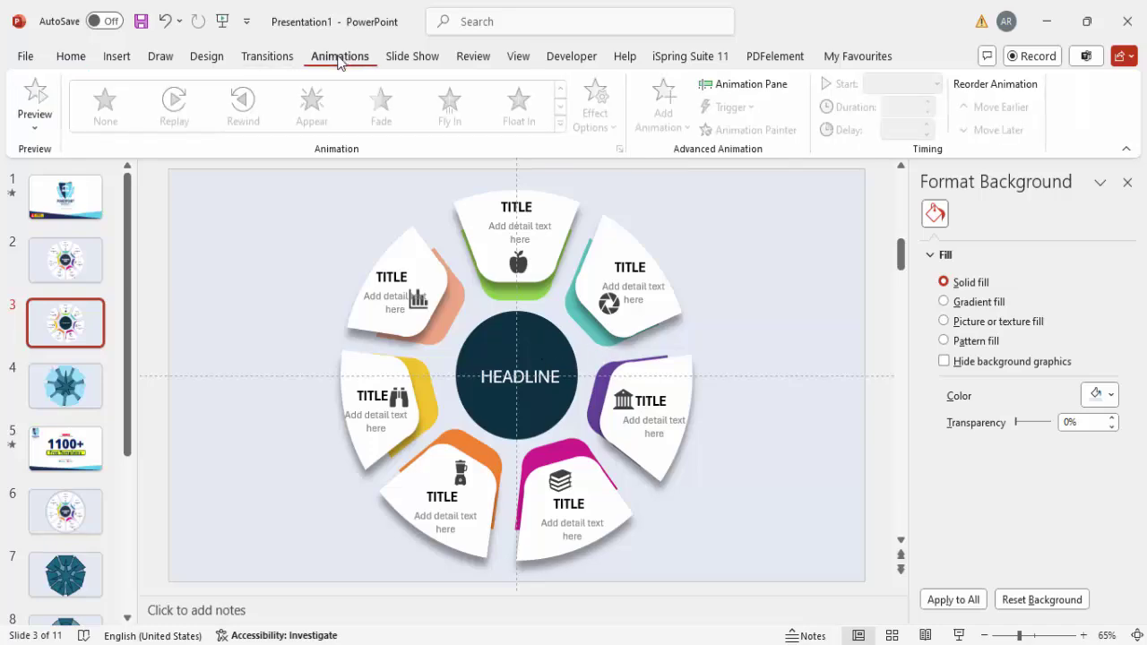
click(748, 86)
click(550, 247)
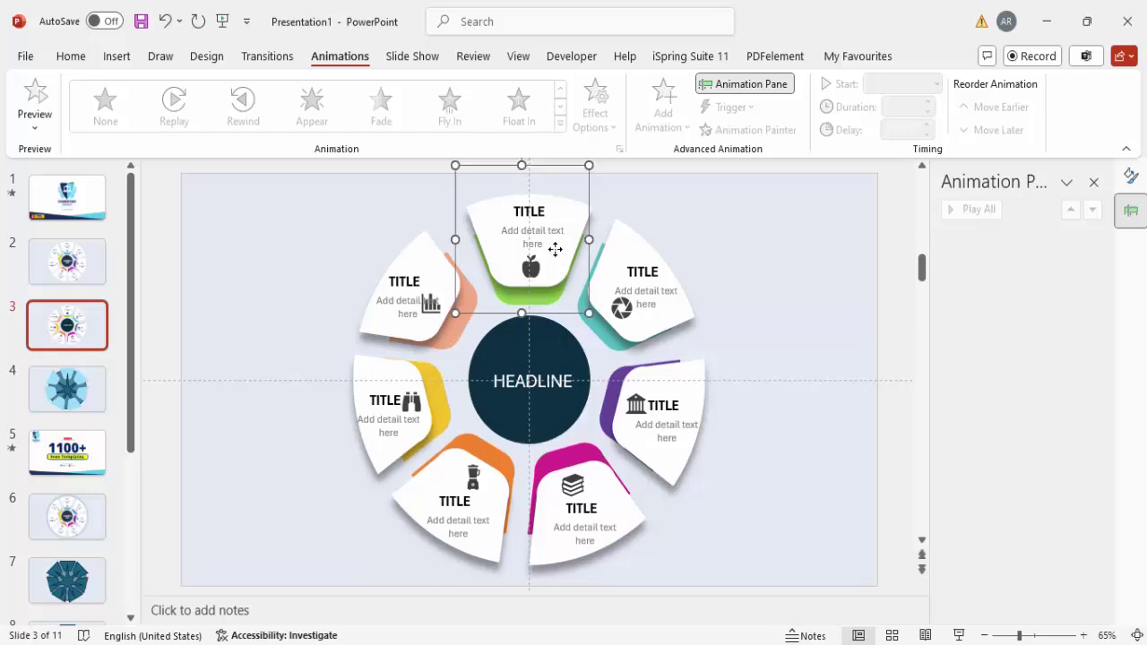
click(670, 135)
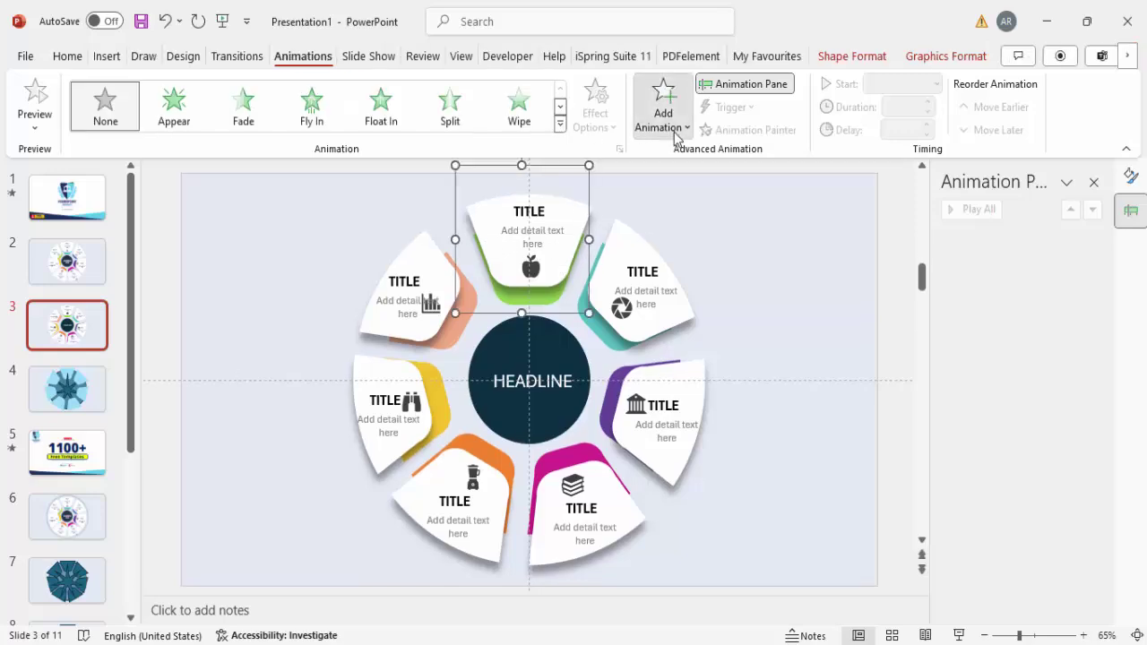
click(725, 525)
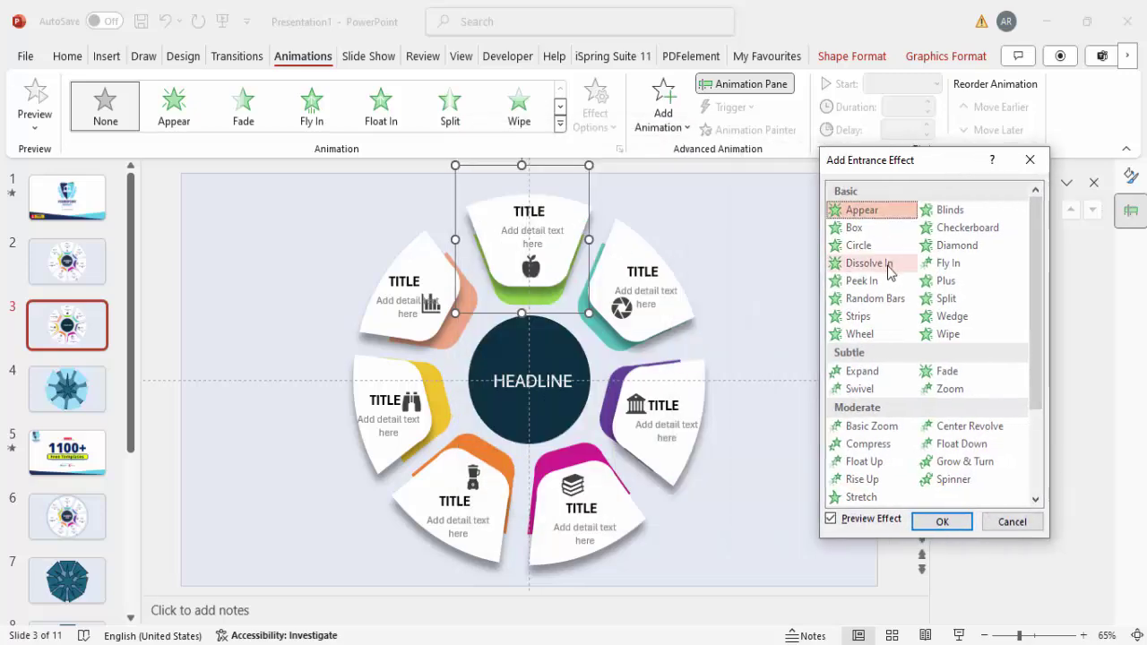
click(866, 283)
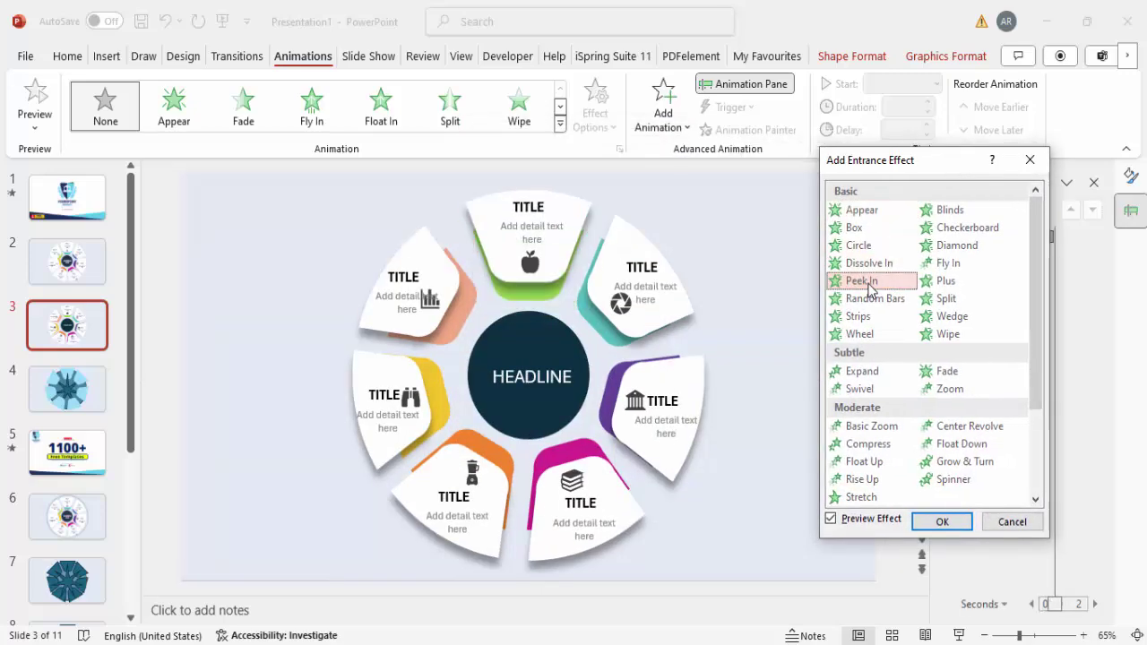
click(942, 522)
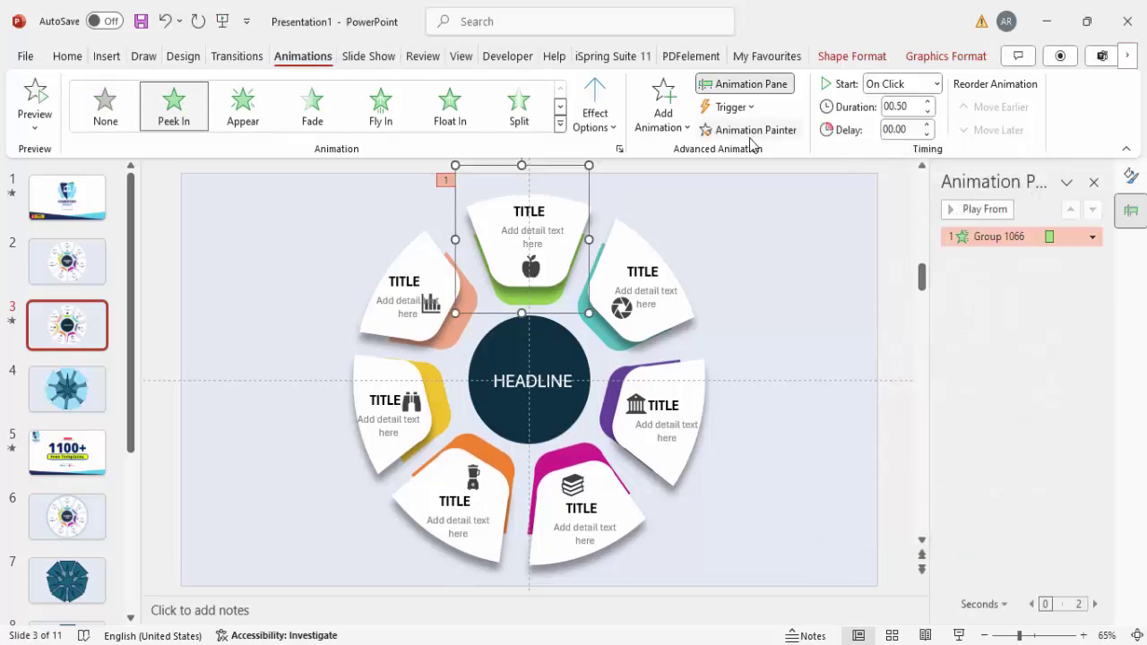
Copy the animation with Animation Painter to teal, purple, pink, orange, yellow and salmon segments.
click(753, 131)
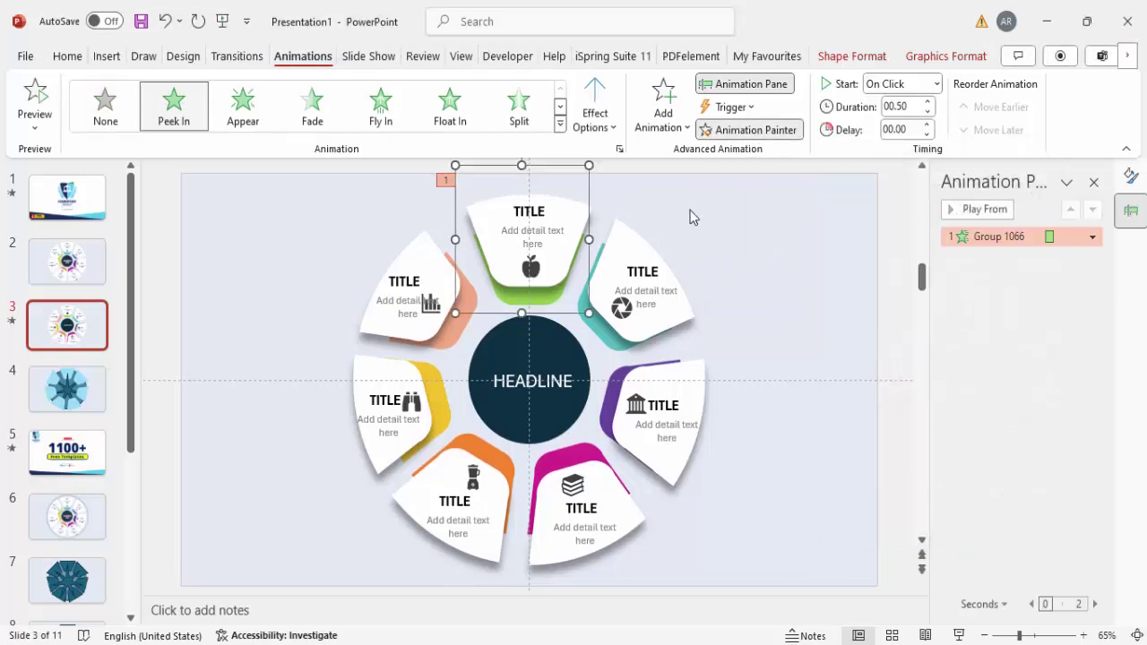
click(669, 306)
click(684, 448)
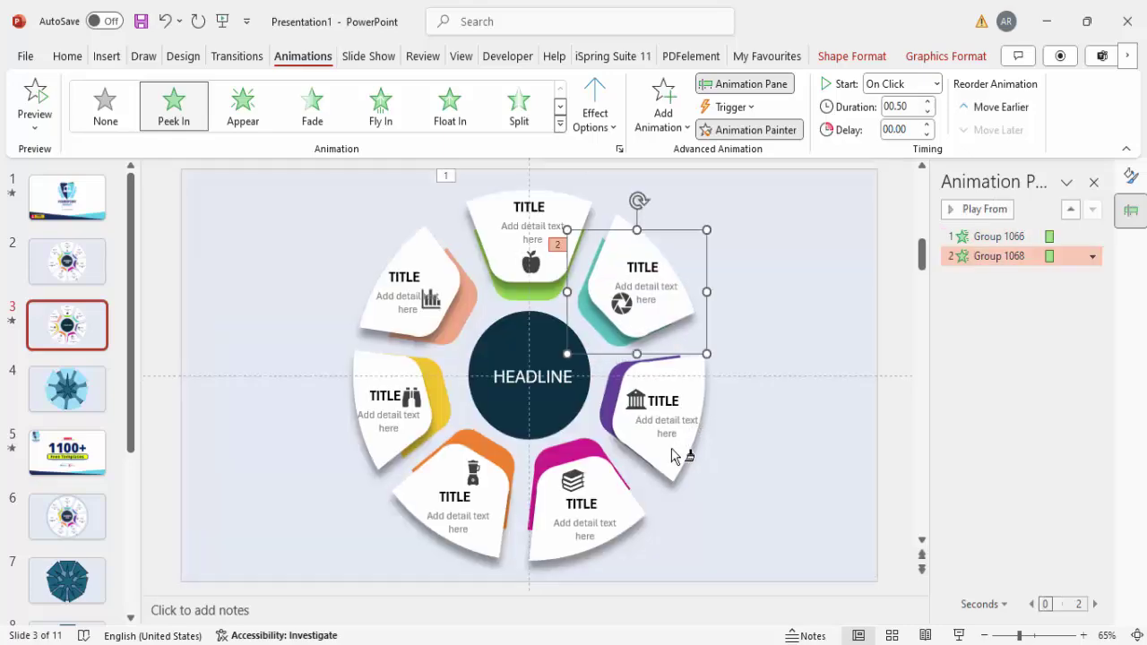
click(593, 513)
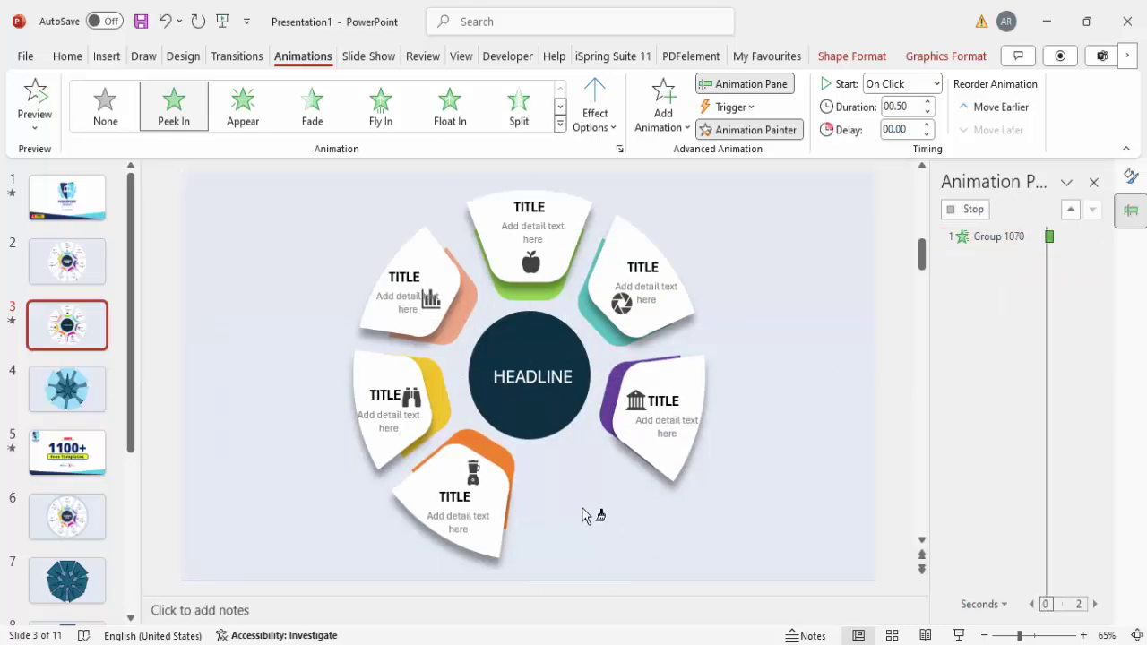
click(466, 480)
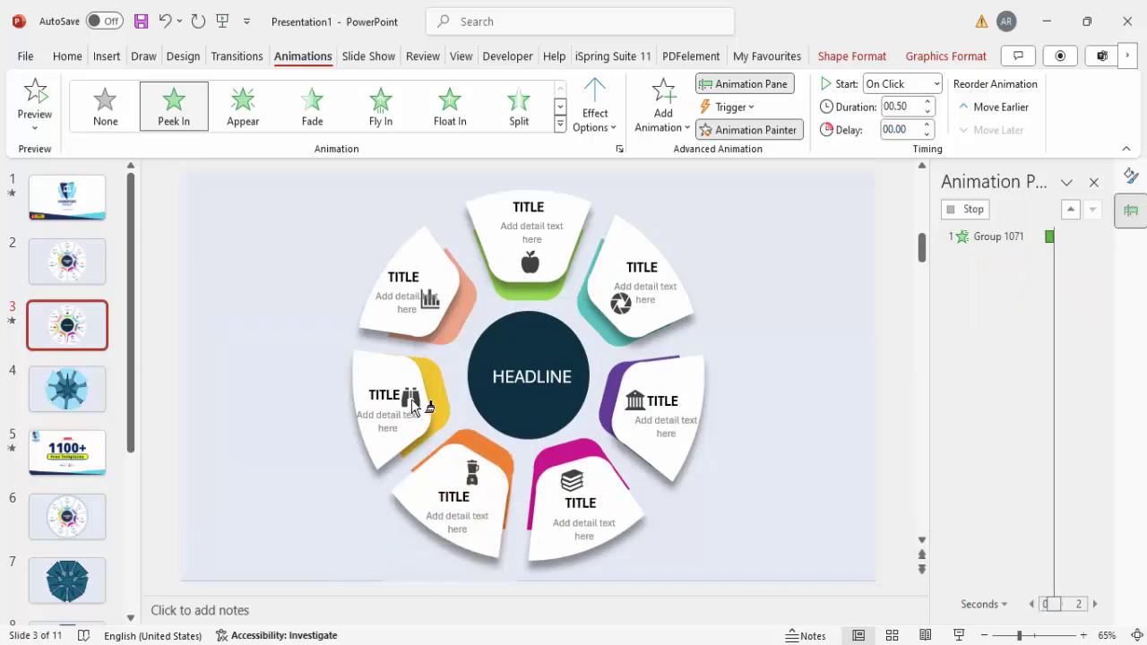
click(408, 374)
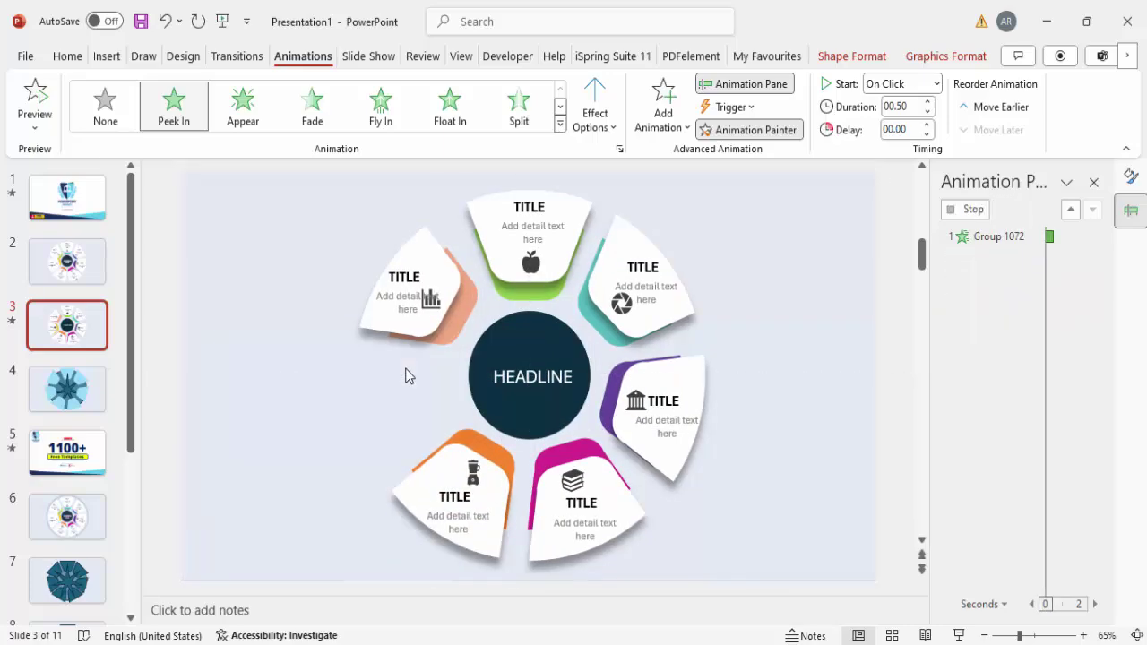
click(431, 264)
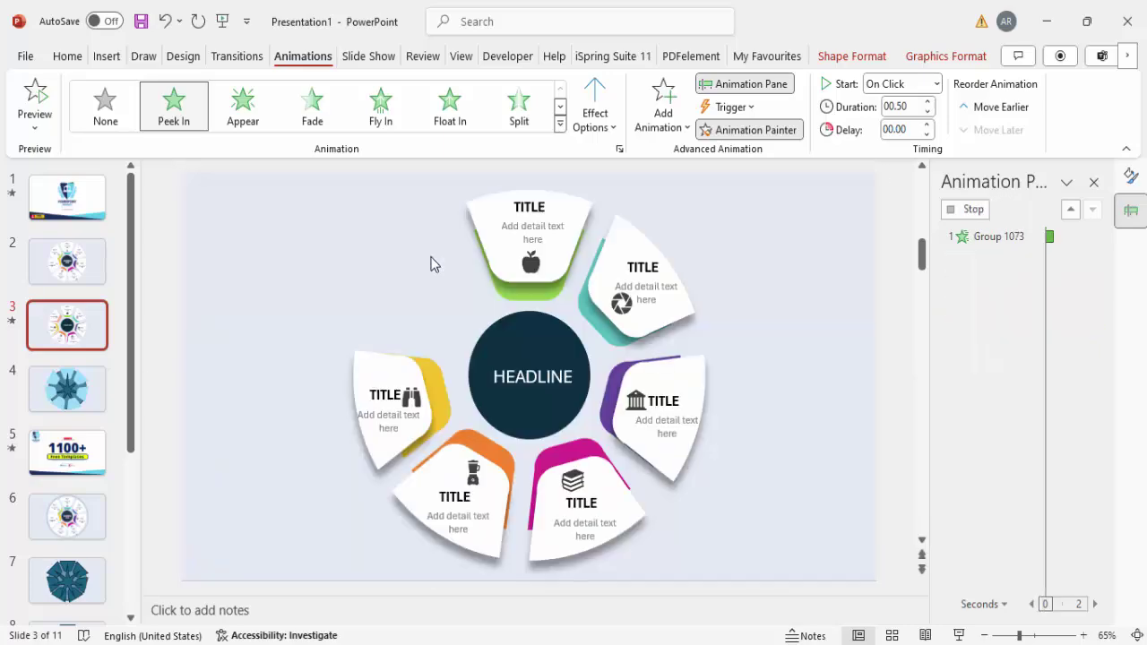
Set teal and purple segments to peek in From Left and pink From Top.
click(639, 260)
click(606, 120)
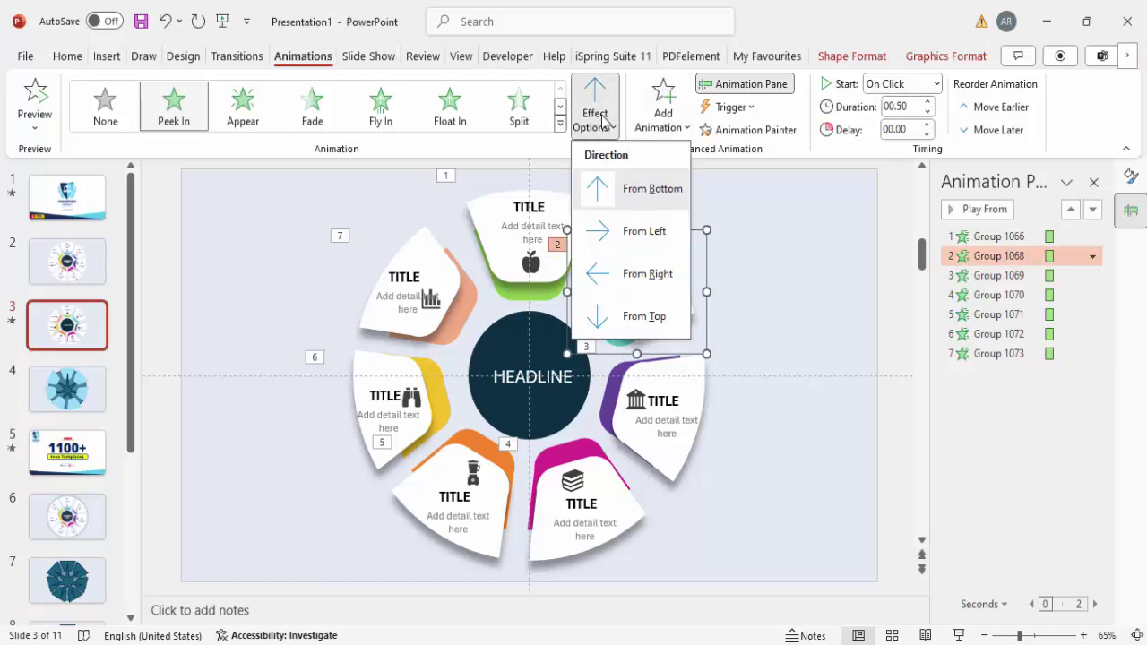
click(632, 230)
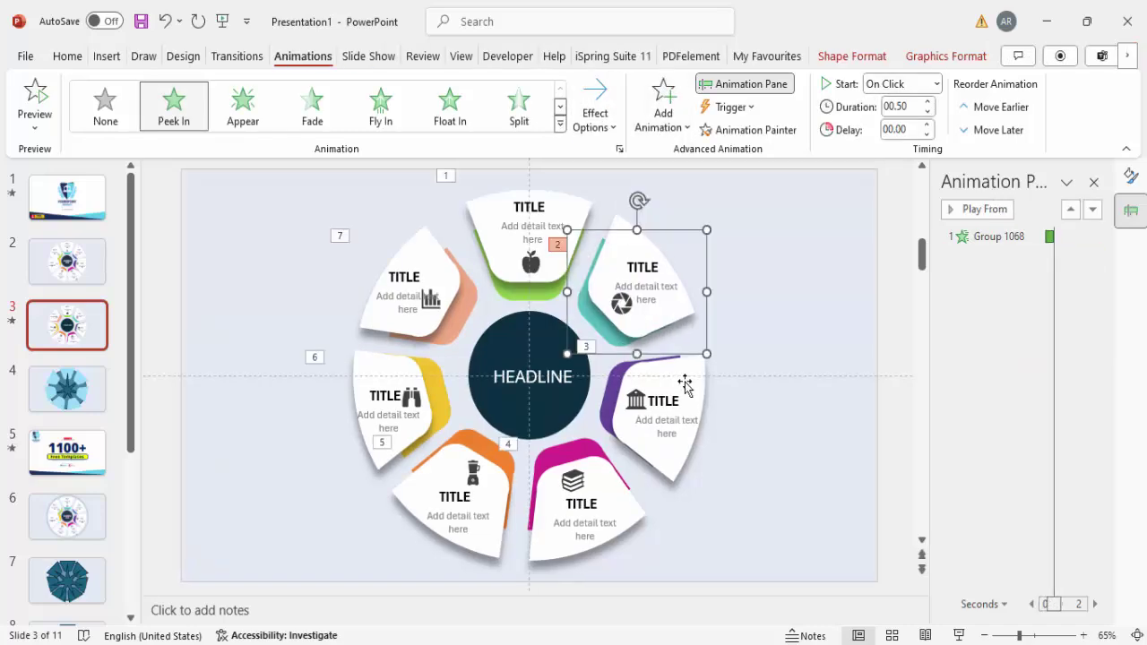
click(595, 118)
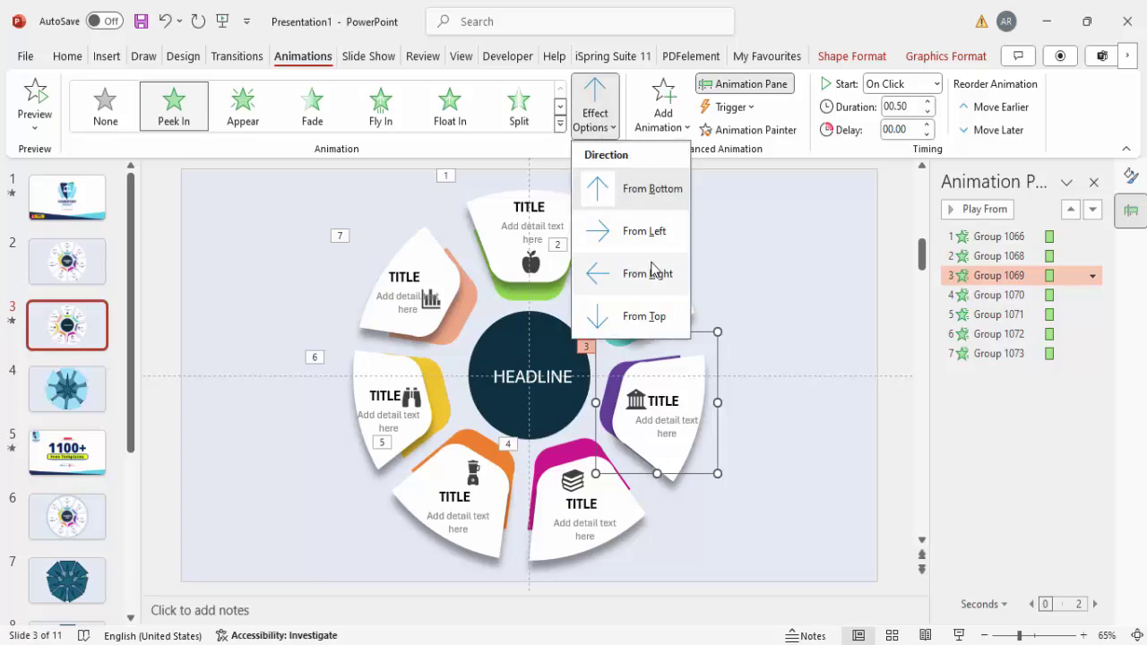
click(653, 233)
click(627, 504)
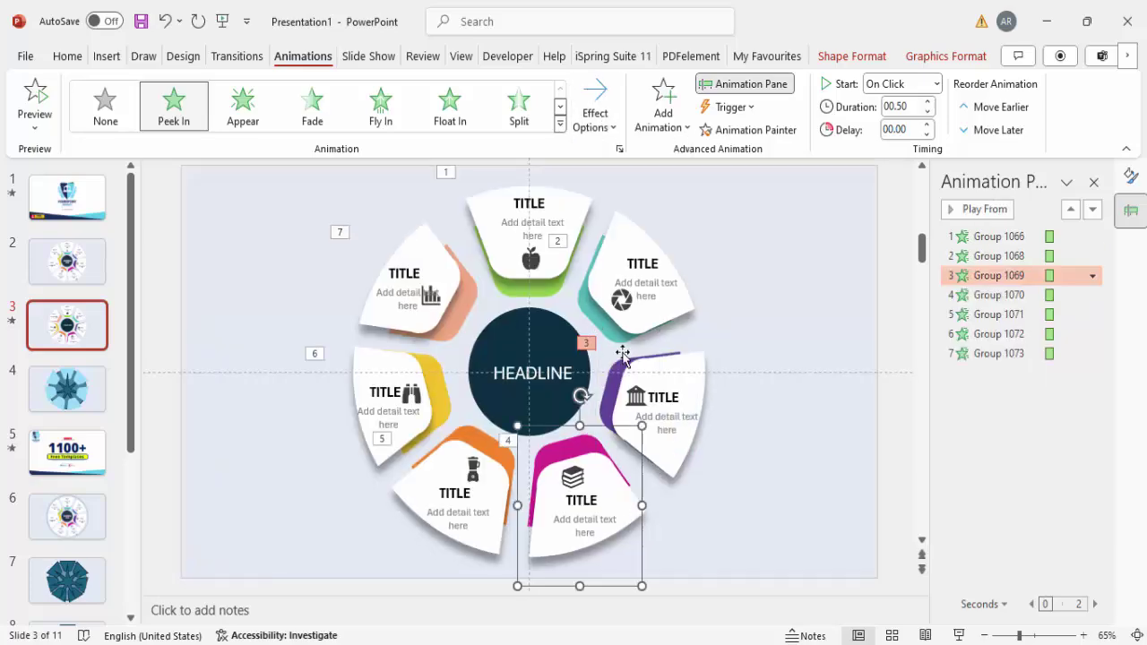
click(595, 121)
click(647, 316)
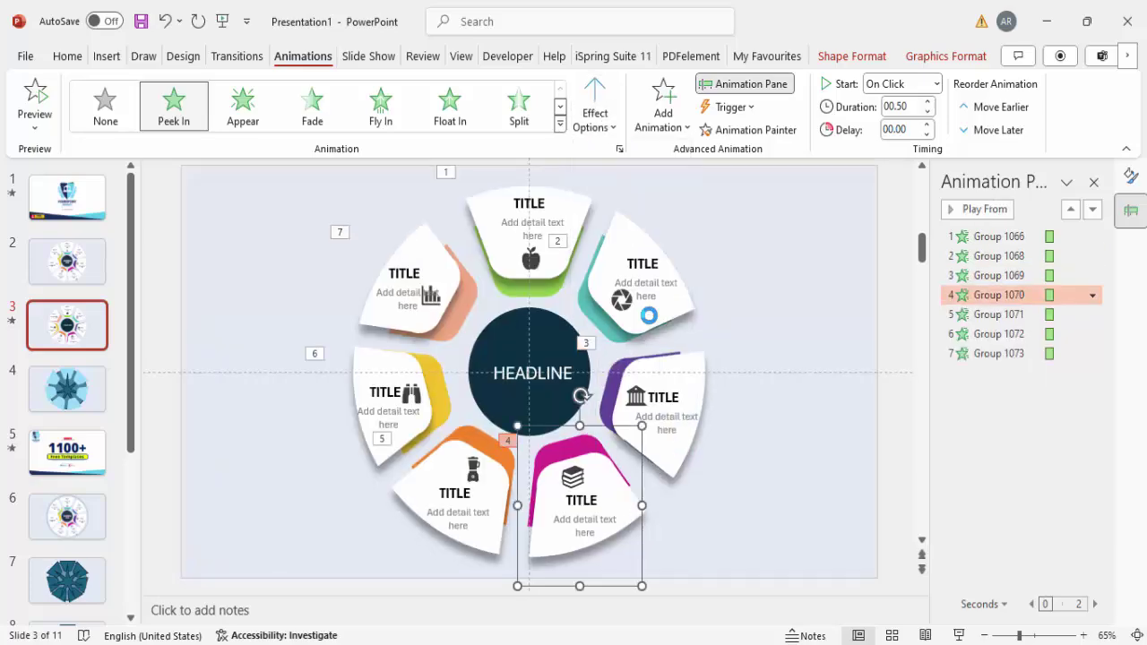
Set orange, yellow and salmon segments to peek in From Right, then start the slide show.
click(454, 475)
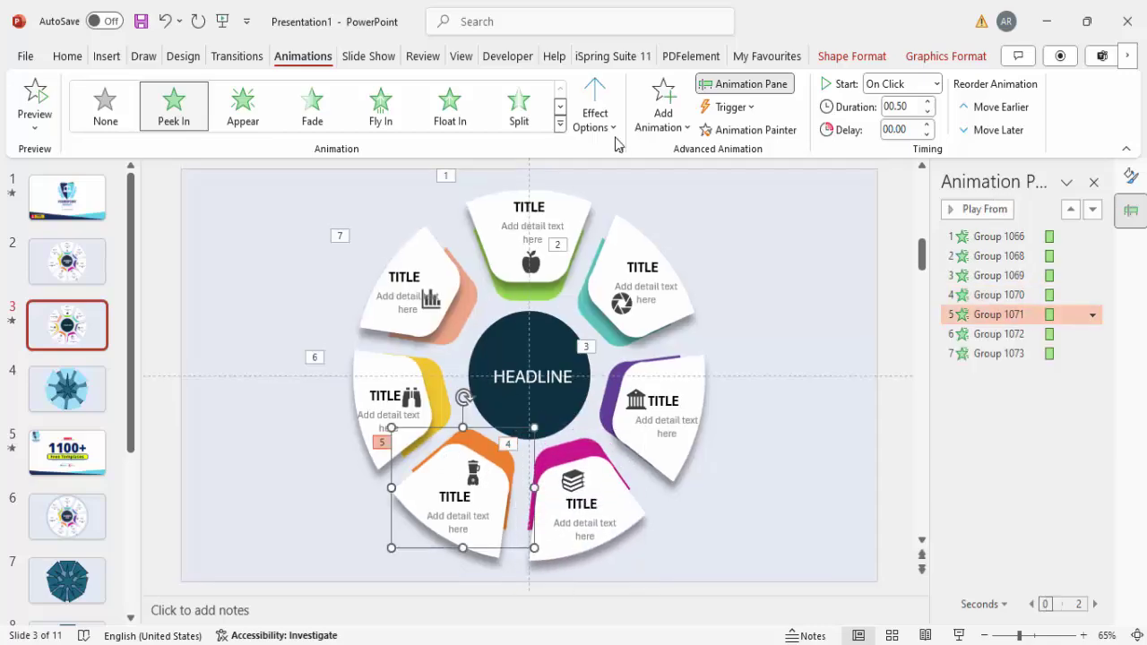
click(606, 122)
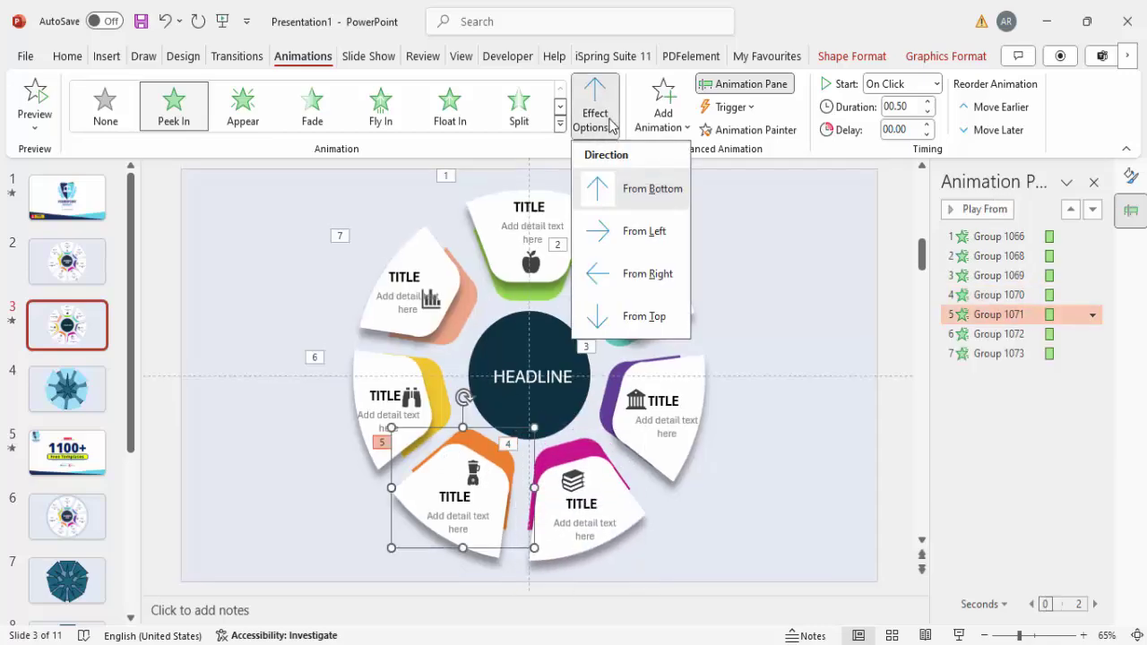
click(645, 274)
click(412, 368)
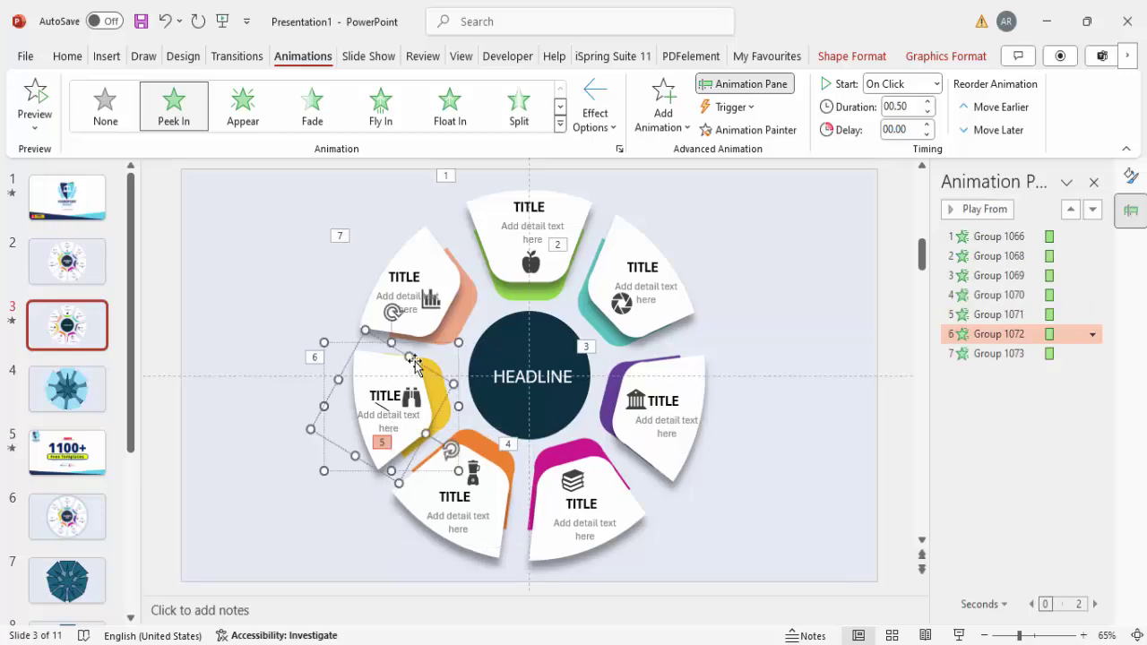
click(600, 123)
click(623, 274)
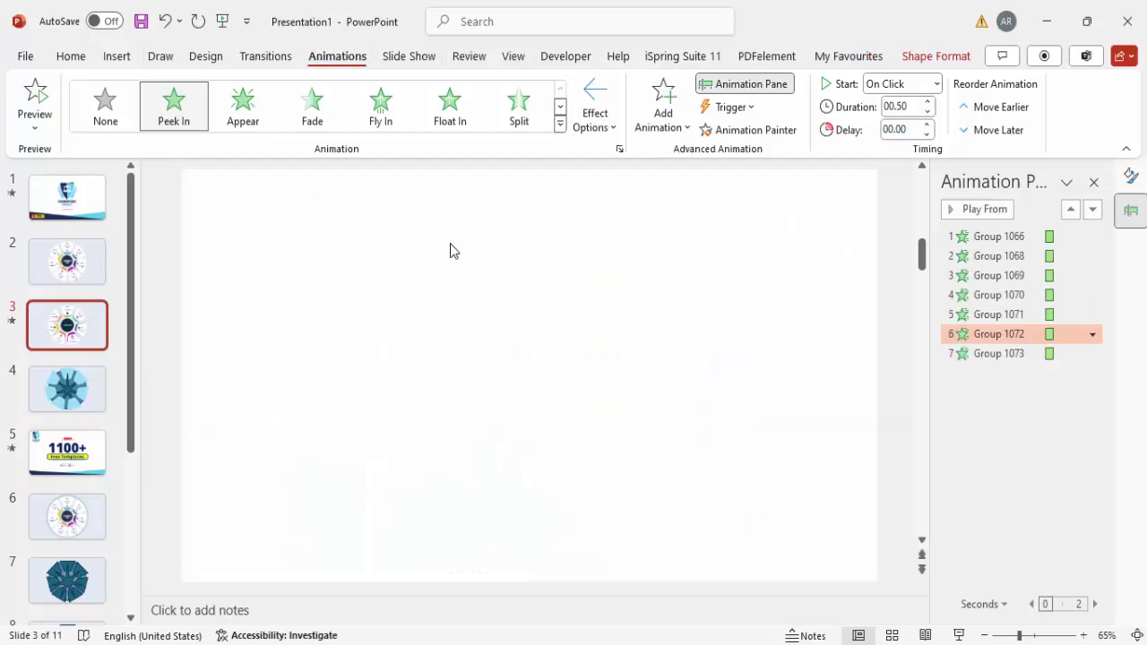
click(430, 251)
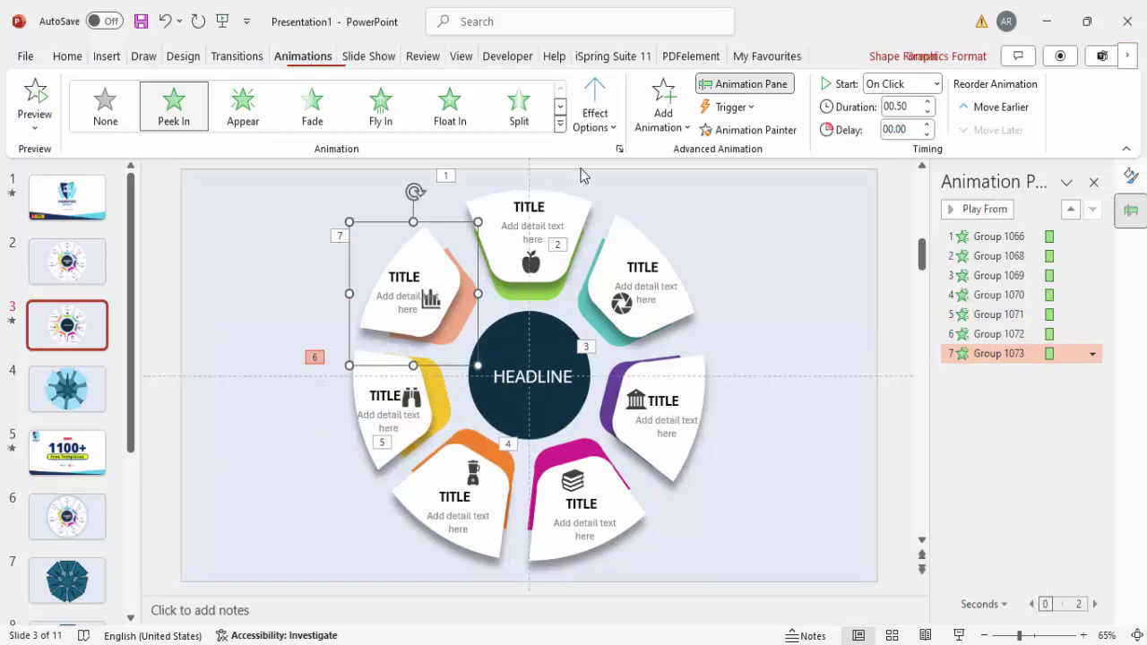
click(609, 132)
click(659, 276)
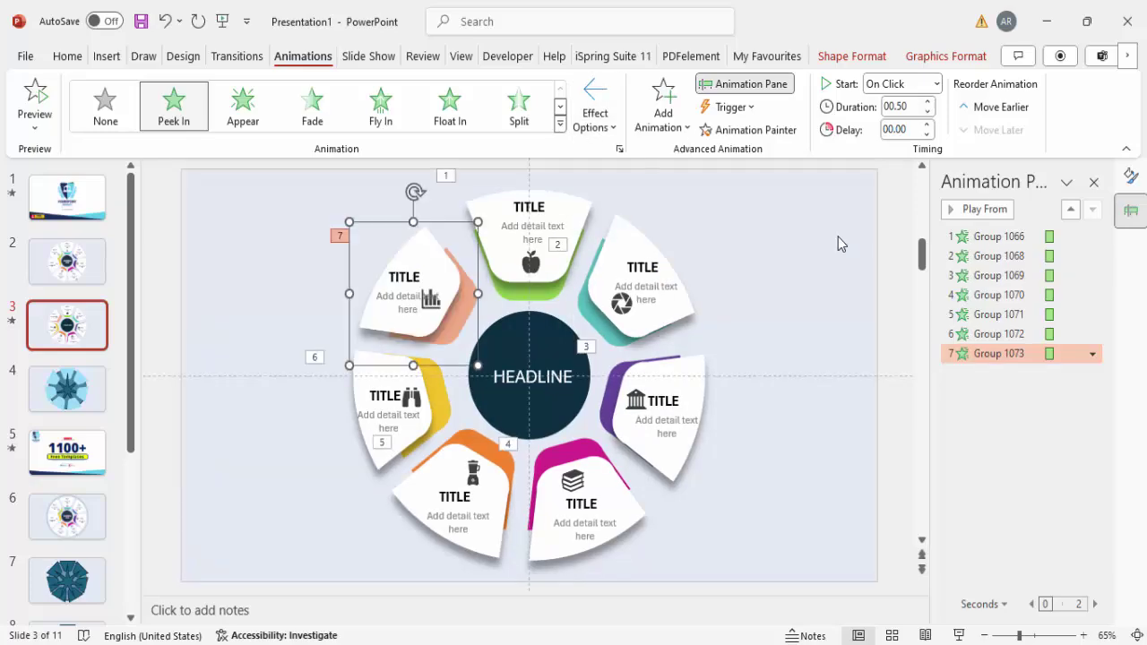
click(958, 635)
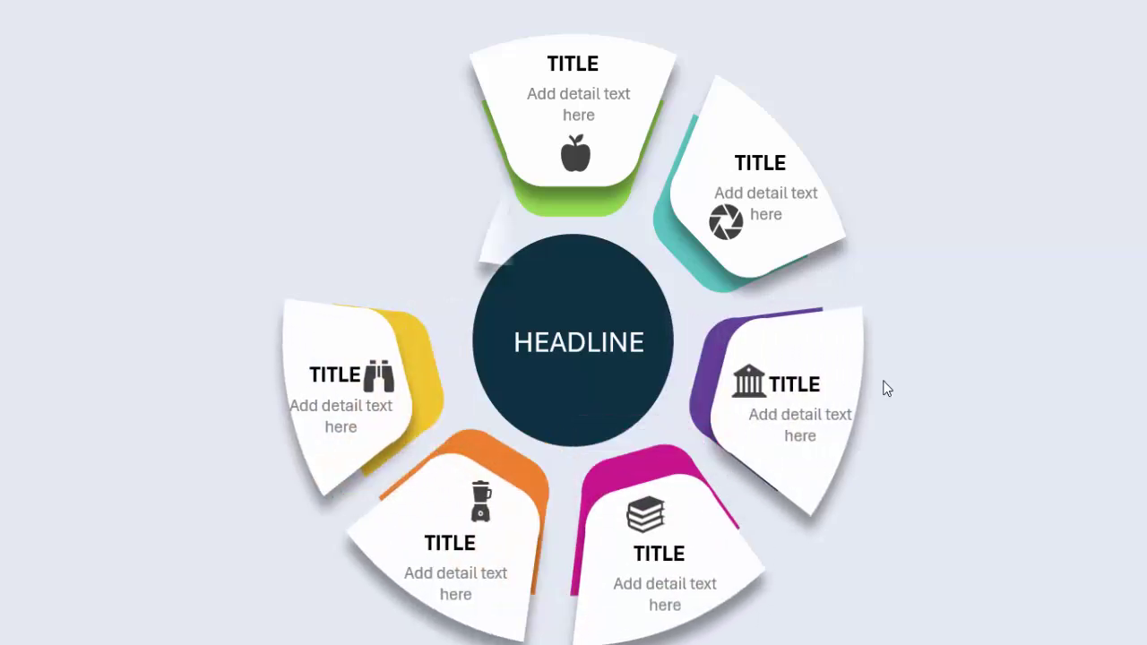
Exit the slide show and replace the green segment's Peek In with Basic Zoom.
key(Escape)
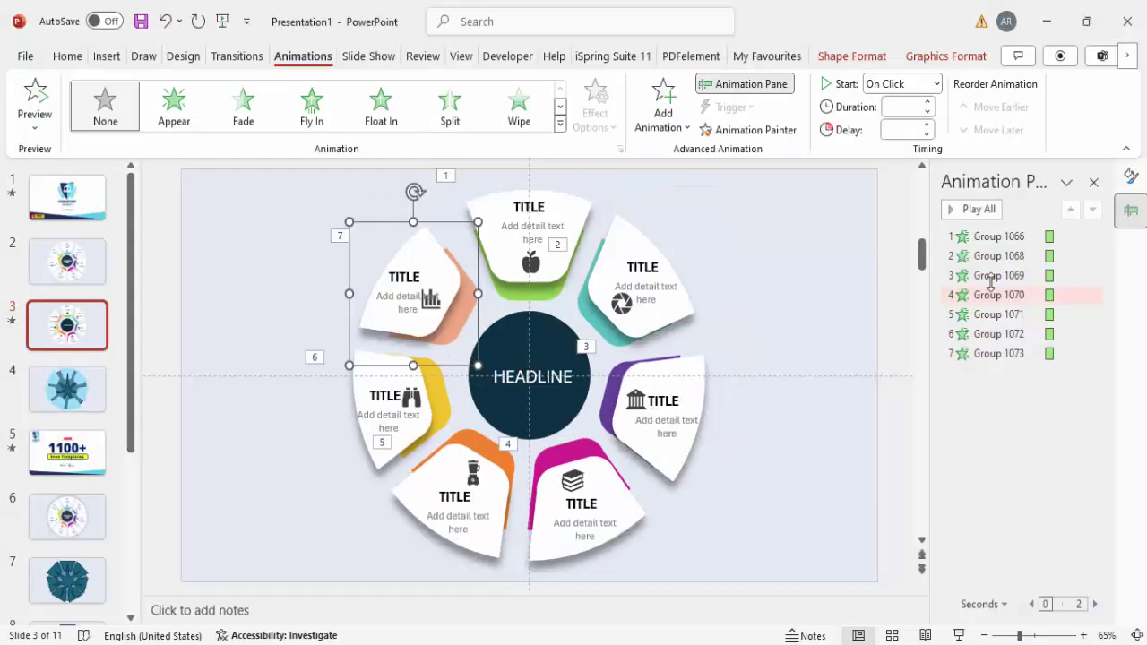
click(564, 199)
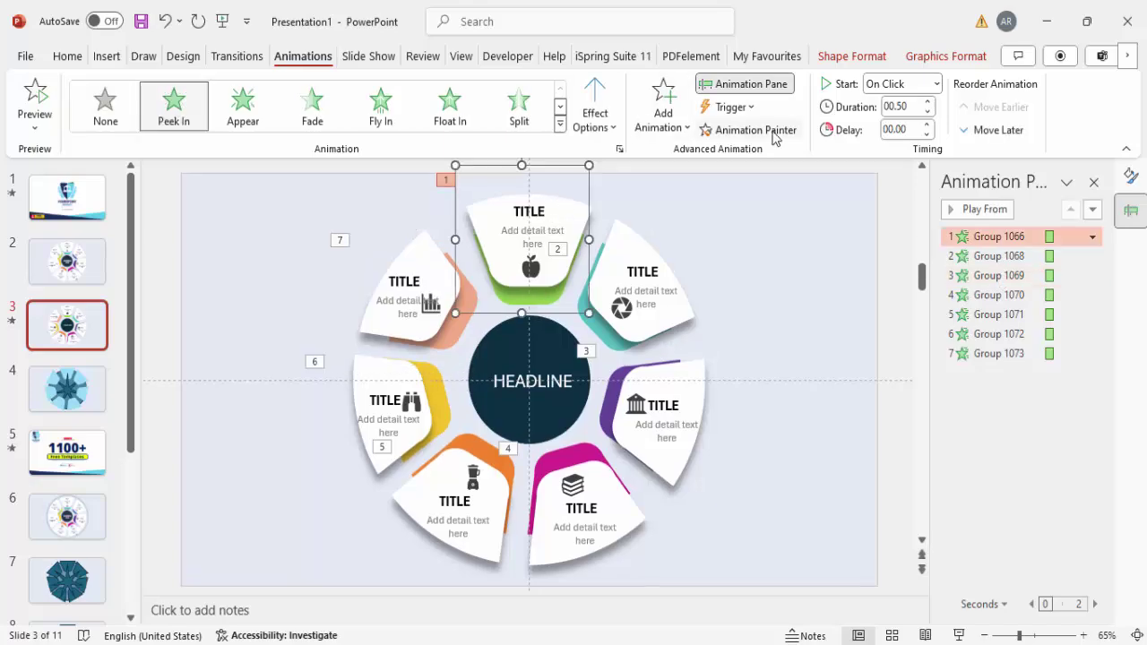
click(560, 127)
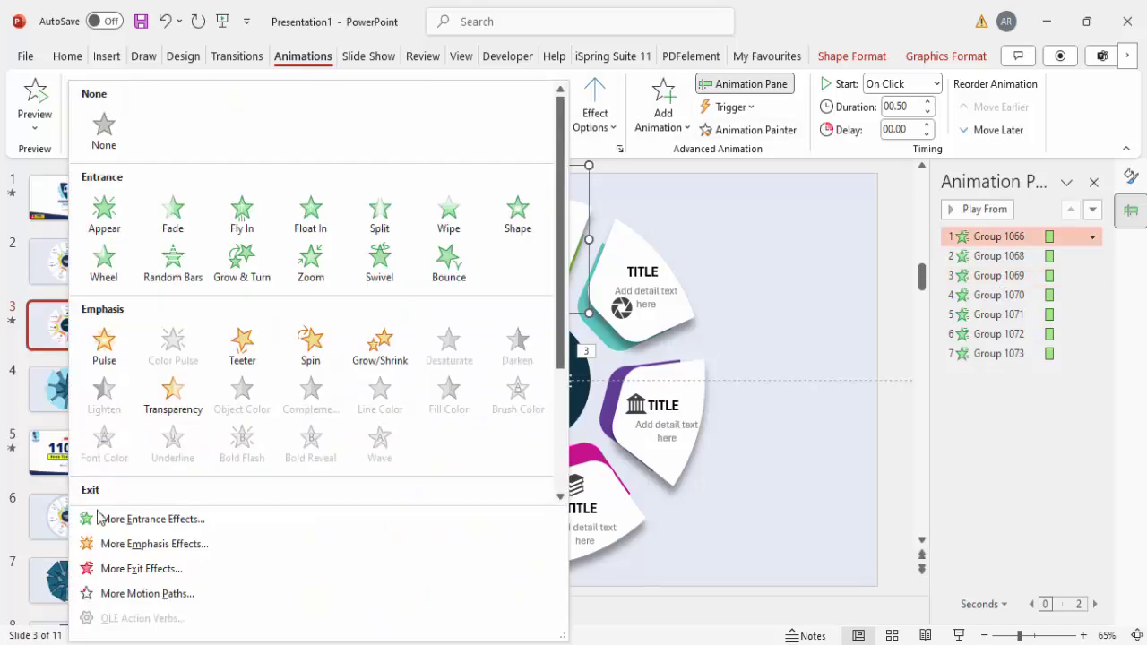
click(135, 520)
drag(566, 153, 699, 172)
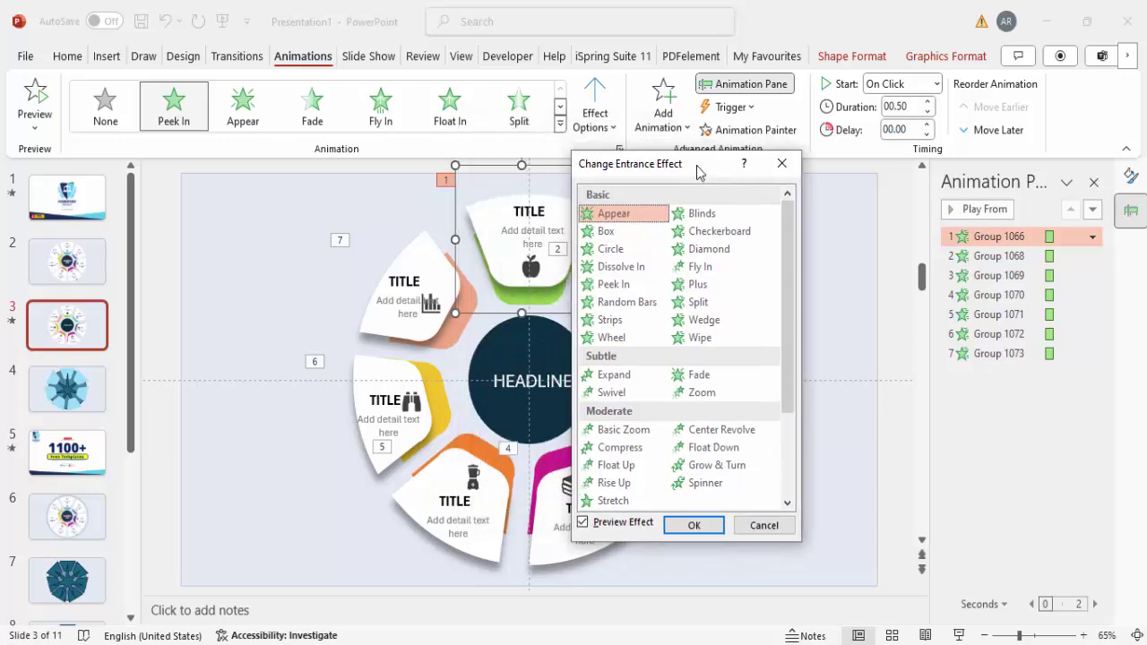
click(625, 430)
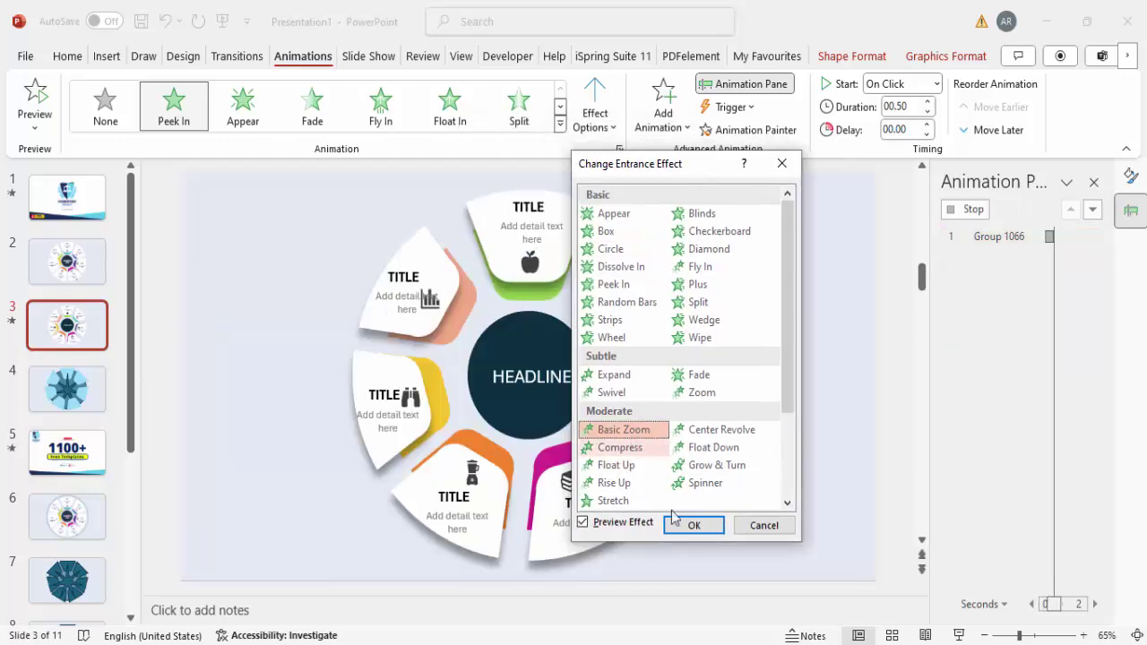
click(696, 526)
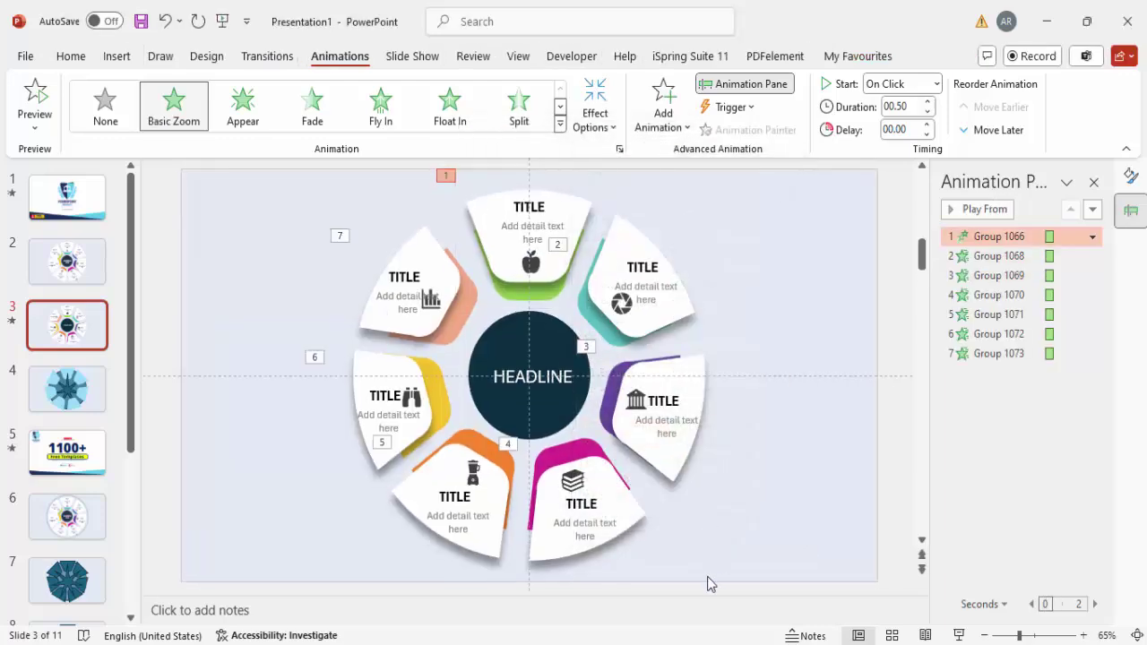